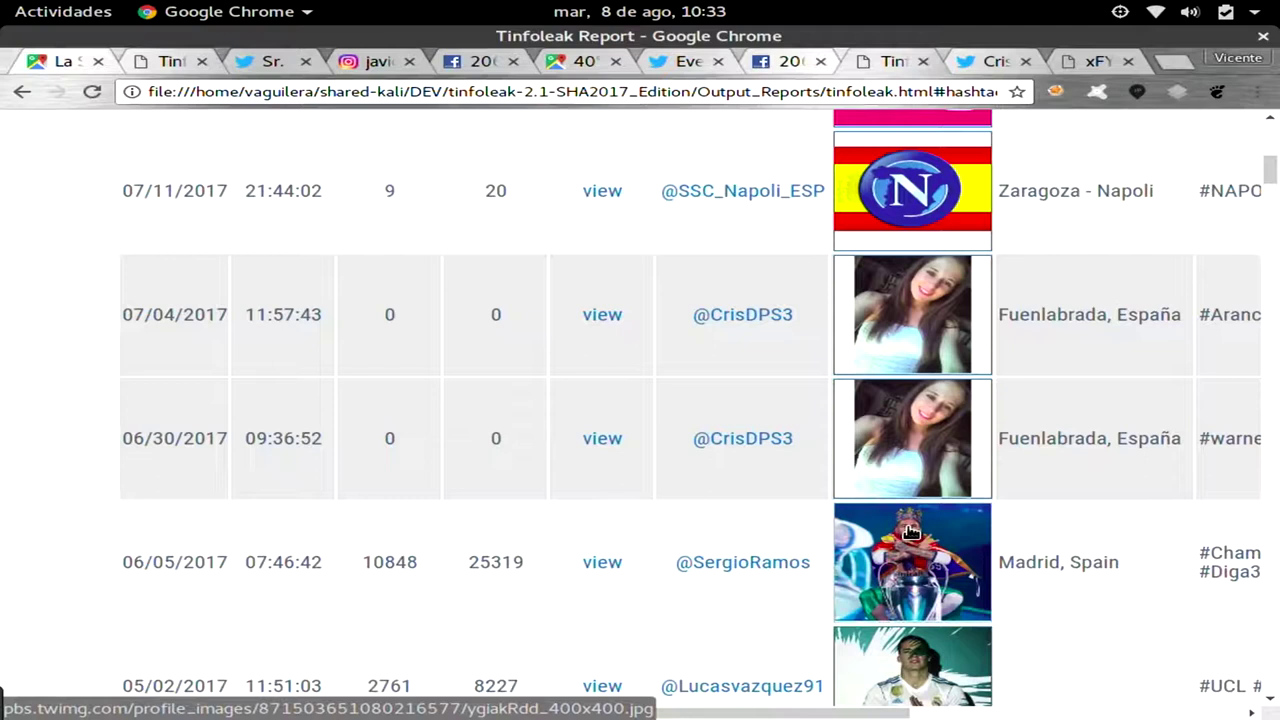
Scroll past the hashtagged tweets to 'Total: 11 results' and the HASHTAG DETAIL table.
{"action": "scroll", "coordinate": [910, 532], "scroll_direction": "down", "scroll_amount": 1}
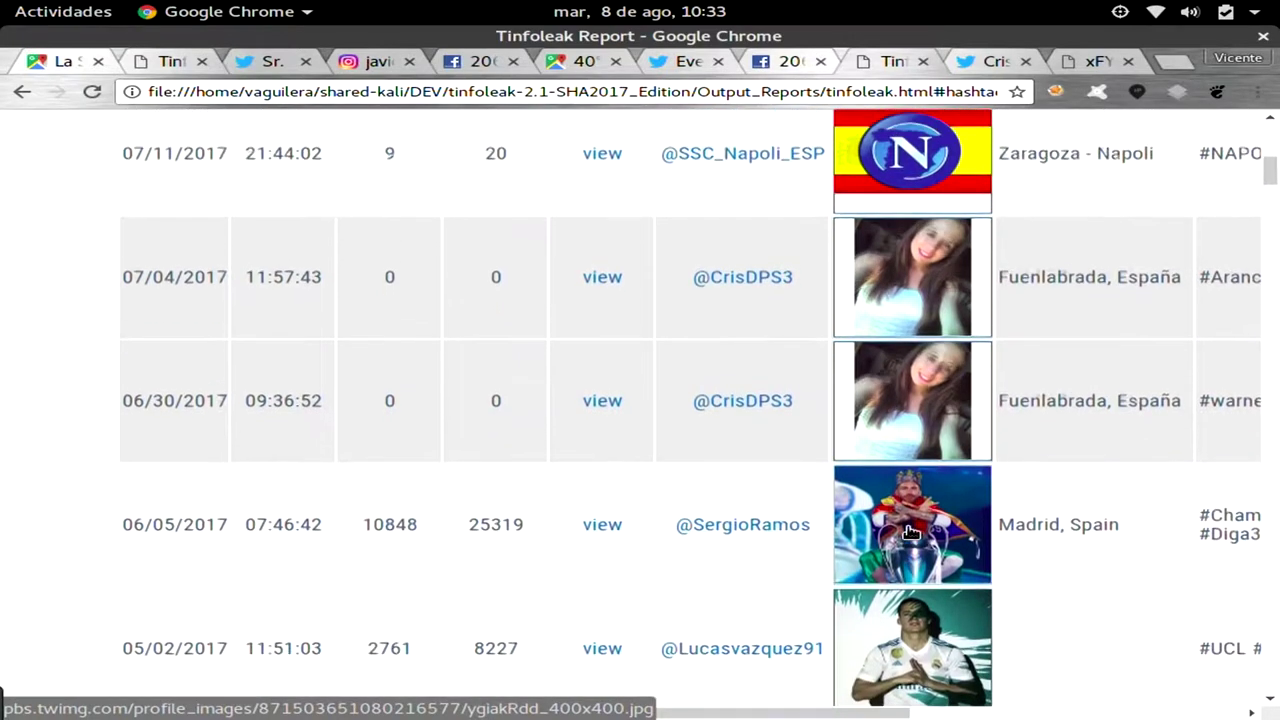
{"action": "scroll", "coordinate": [910, 532], "scroll_direction": "up", "scroll_amount": 5}
{"action": "scroll", "coordinate": [910, 532], "scroll_direction": "up", "scroll_amount": 1}
{"action": "scroll", "coordinate": [910, 532], "scroll_direction": "right", "scroll_amount": 8}
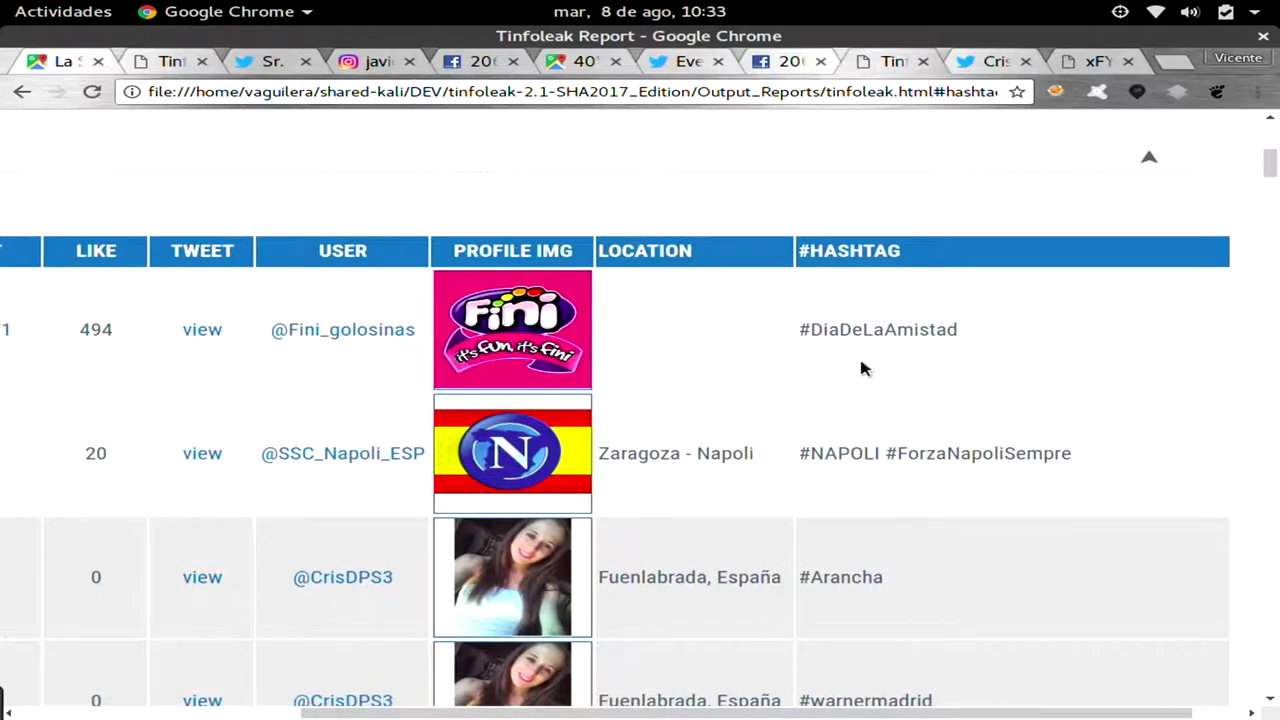
{"action": "scroll", "coordinate": [877, 340], "scroll_direction": "down", "scroll_amount": 4}
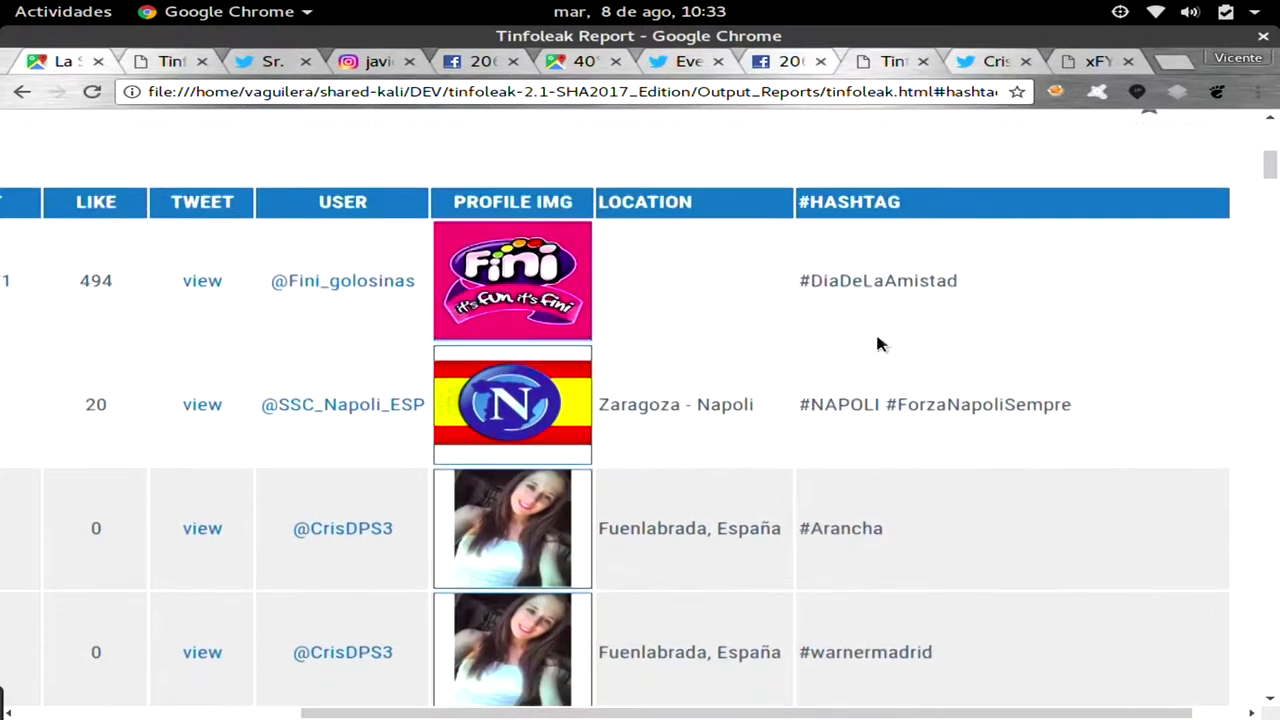
{"action": "scroll", "coordinate": [877, 344], "scroll_direction": "down", "scroll_amount": 1}
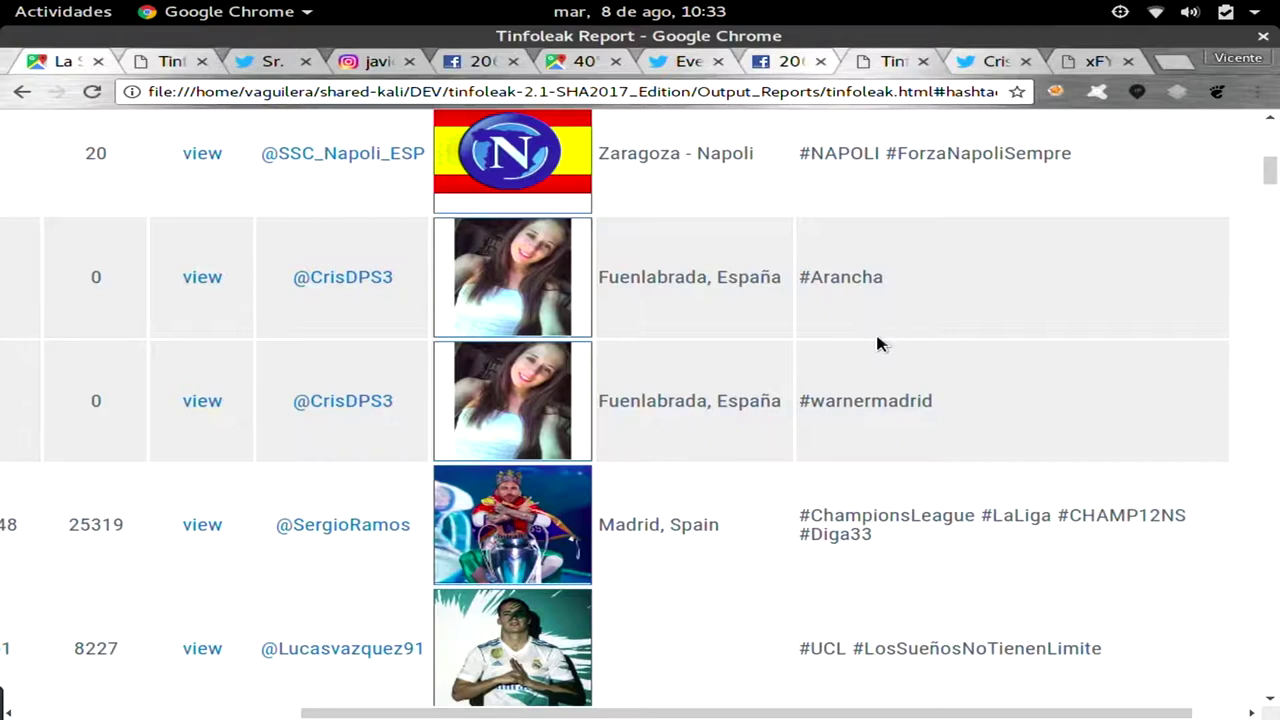
{"action": "scroll", "coordinate": [877, 344], "scroll_direction": "down", "scroll_amount": 5}
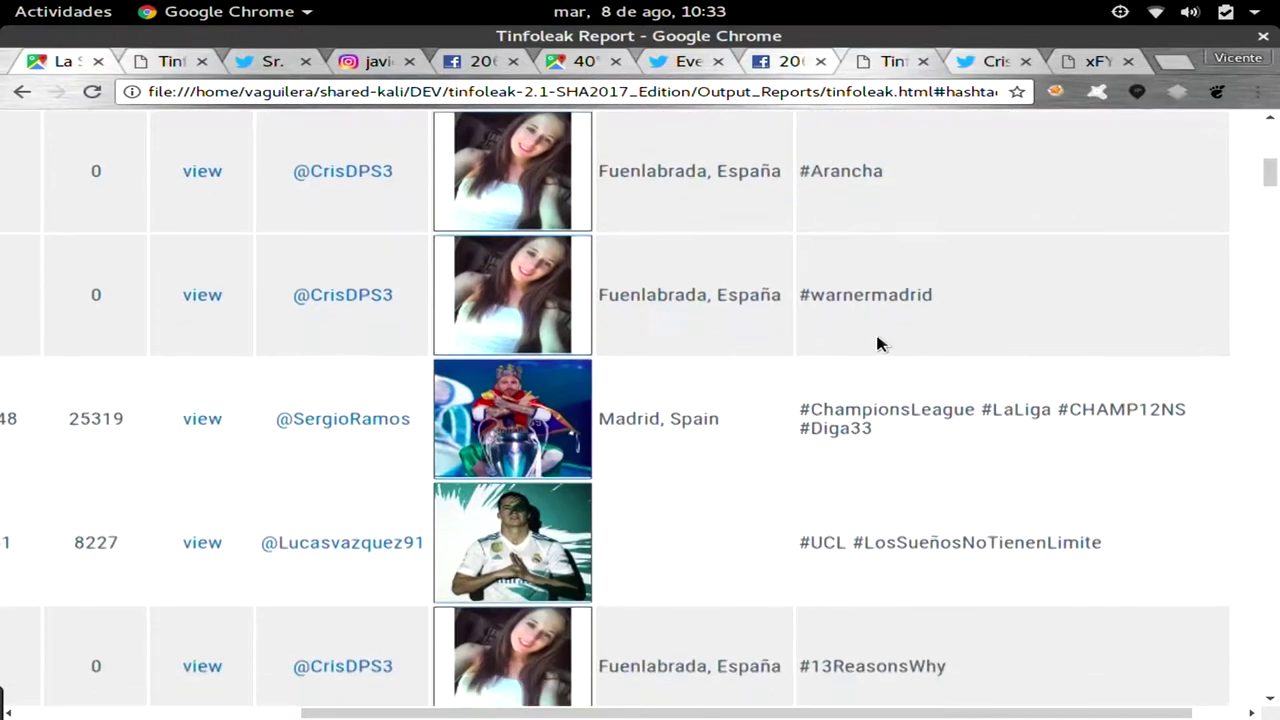
{"action": "scroll", "coordinate": [877, 344], "scroll_direction": "down", "scroll_amount": 15}
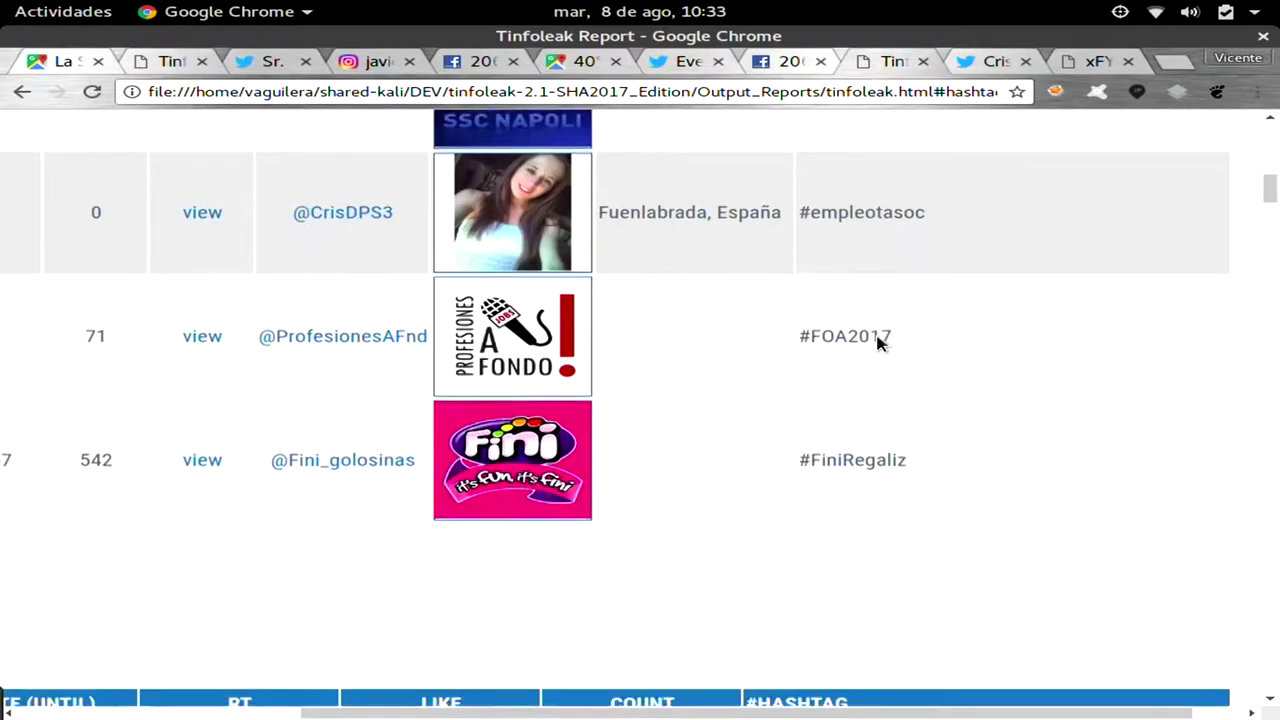
{"action": "scroll", "coordinate": [880, 343], "scroll_direction": "left", "scroll_amount": 8}
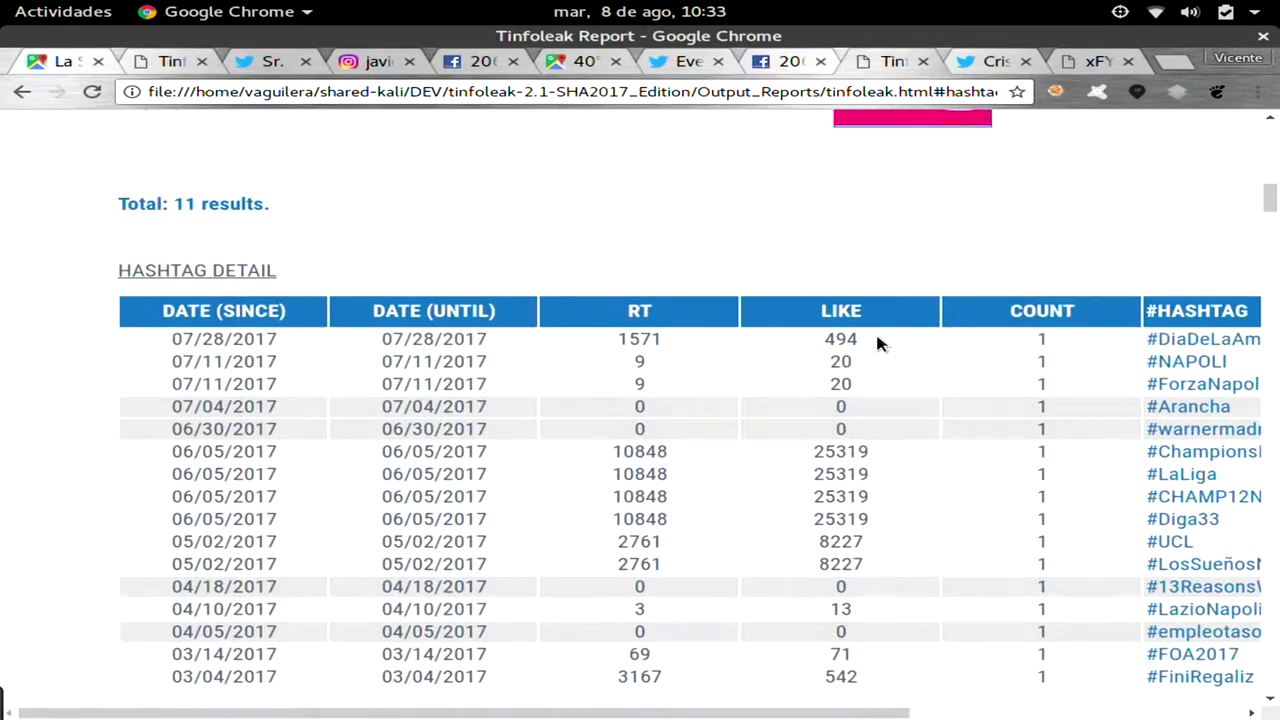
{"action": "scroll", "coordinate": [877, 343], "scroll_direction": "up", "scroll_amount": 2}
Scroll sideways through the HASHTAG DETAIL table to read its hashtag rows.
{"action": "scroll", "coordinate": [877, 344], "scroll_direction": "up", "scroll_amount": 5}
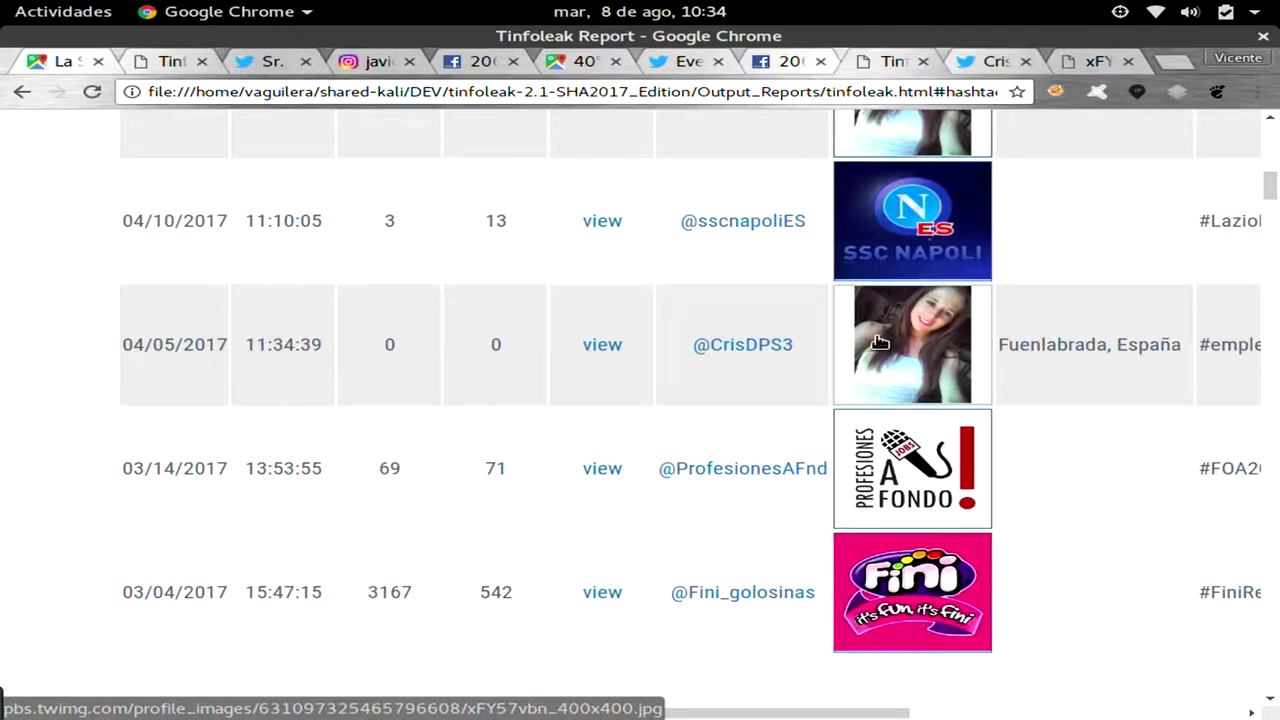
{"action": "scroll", "coordinate": [879, 343], "scroll_direction": "right", "scroll_amount": 8}
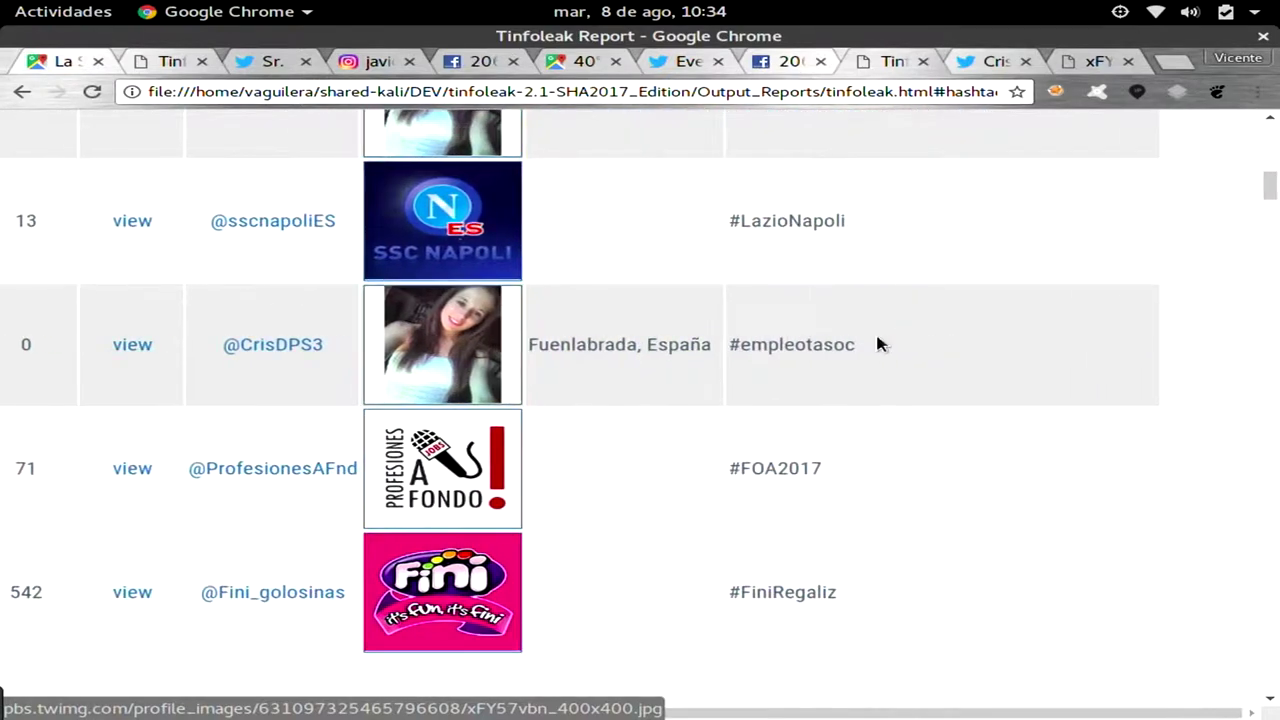
{"action": "scroll", "coordinate": [876, 336], "scroll_direction": "down", "scroll_amount": 12}
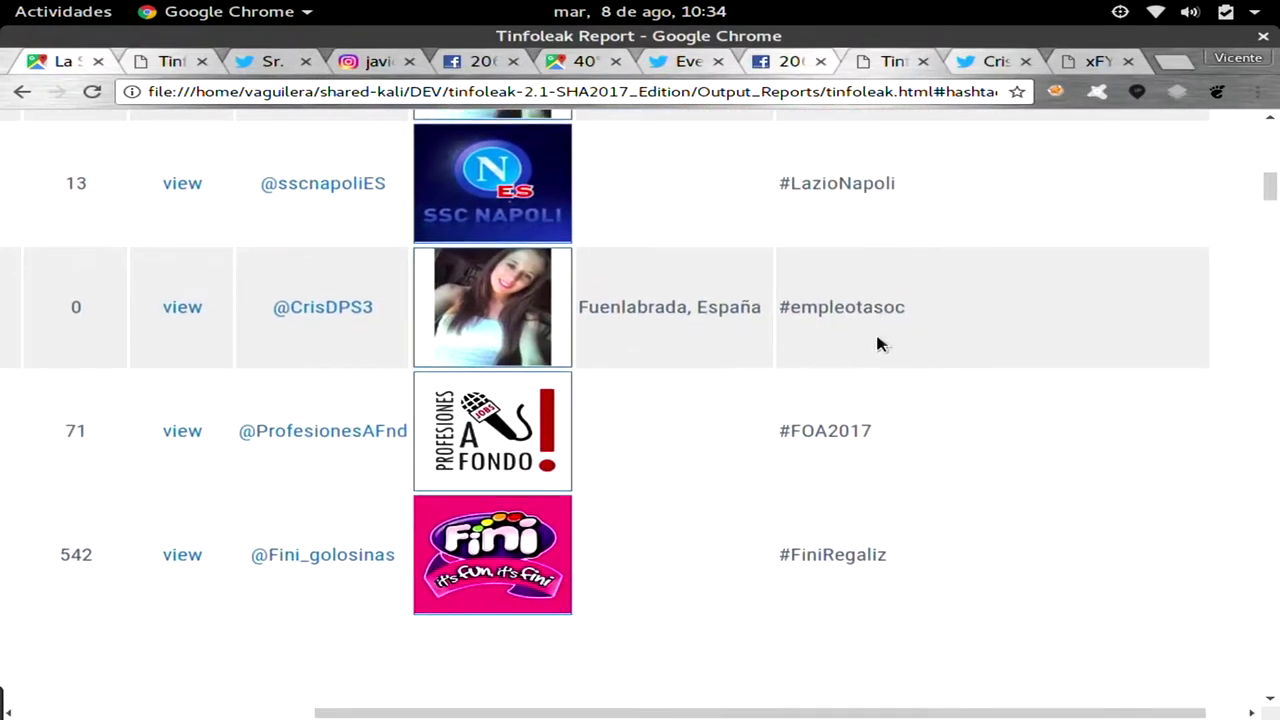
{"action": "scroll", "coordinate": [876, 340], "scroll_direction": "left", "scroll_amount": 3}
{"action": "scroll", "coordinate": [876, 343], "scroll_direction": "left", "scroll_amount": 5}
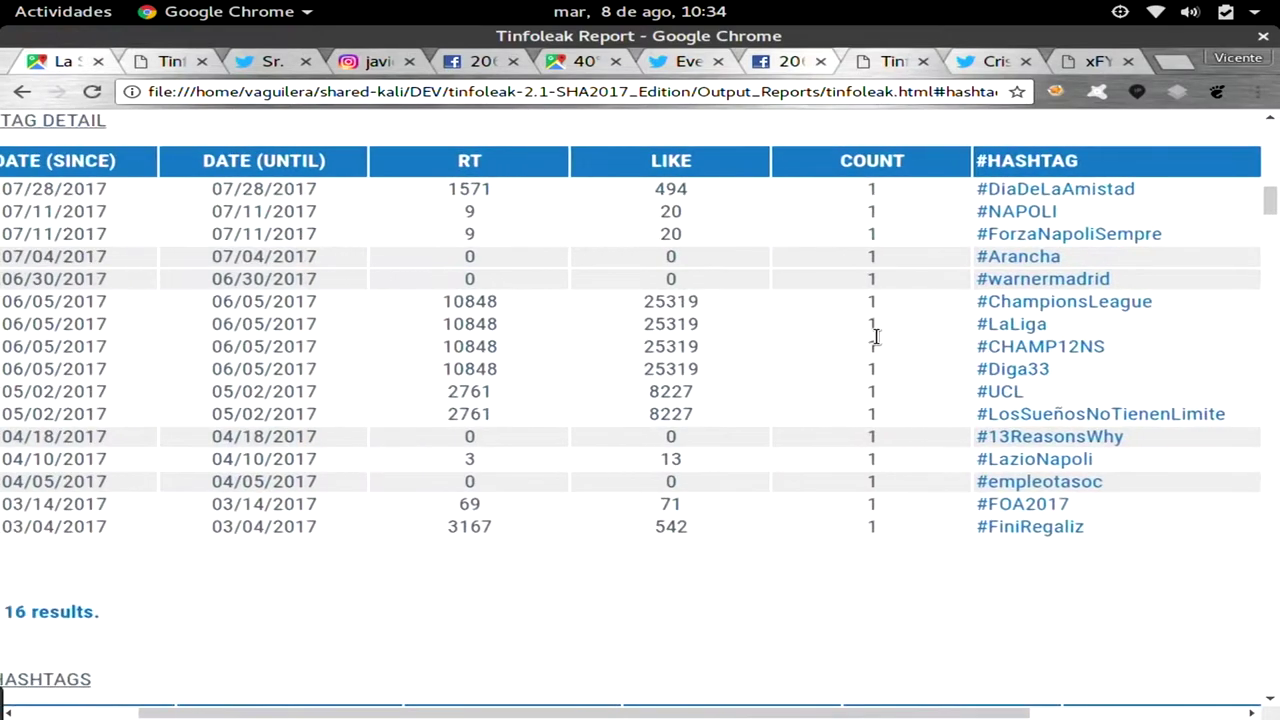
{"action": "scroll", "coordinate": [876, 343], "scroll_direction": "up", "scroll_amount": 2}
{"action": "scroll", "coordinate": [877, 343], "scroll_direction": "up", "scroll_amount": 1}
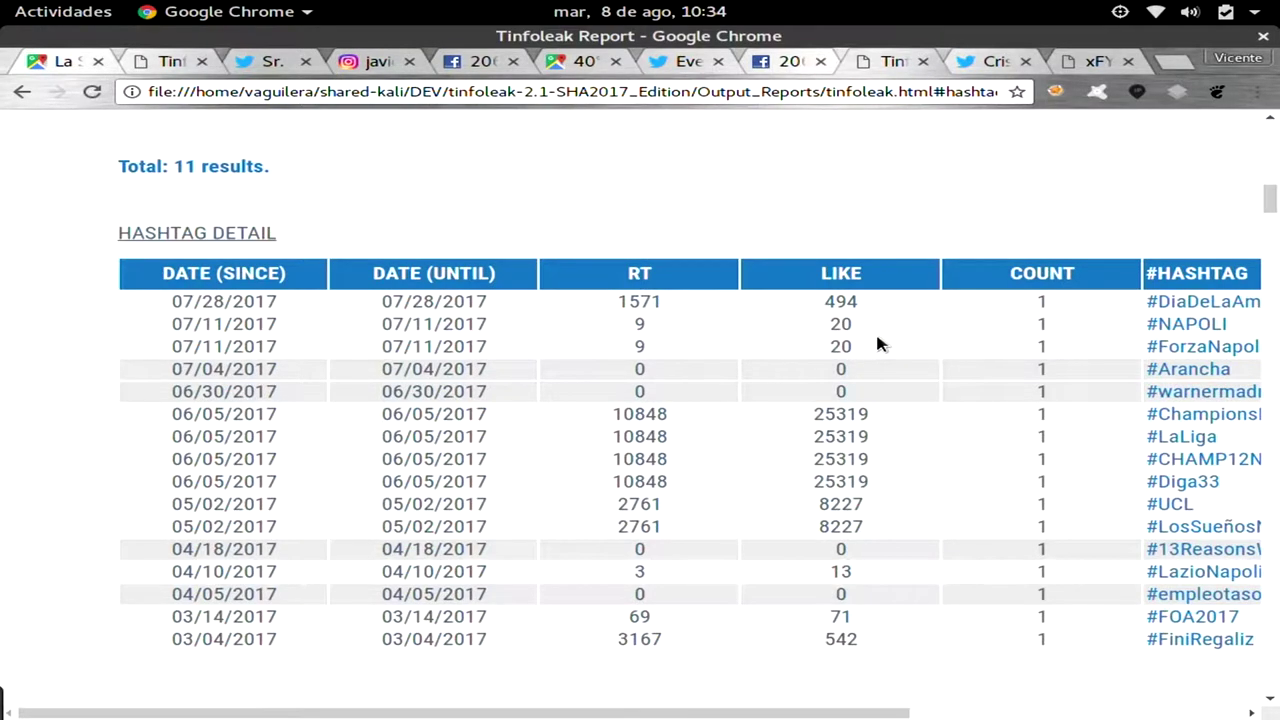
{"action": "scroll", "coordinate": [877, 342], "scroll_direction": "right", "scroll_amount": 4}
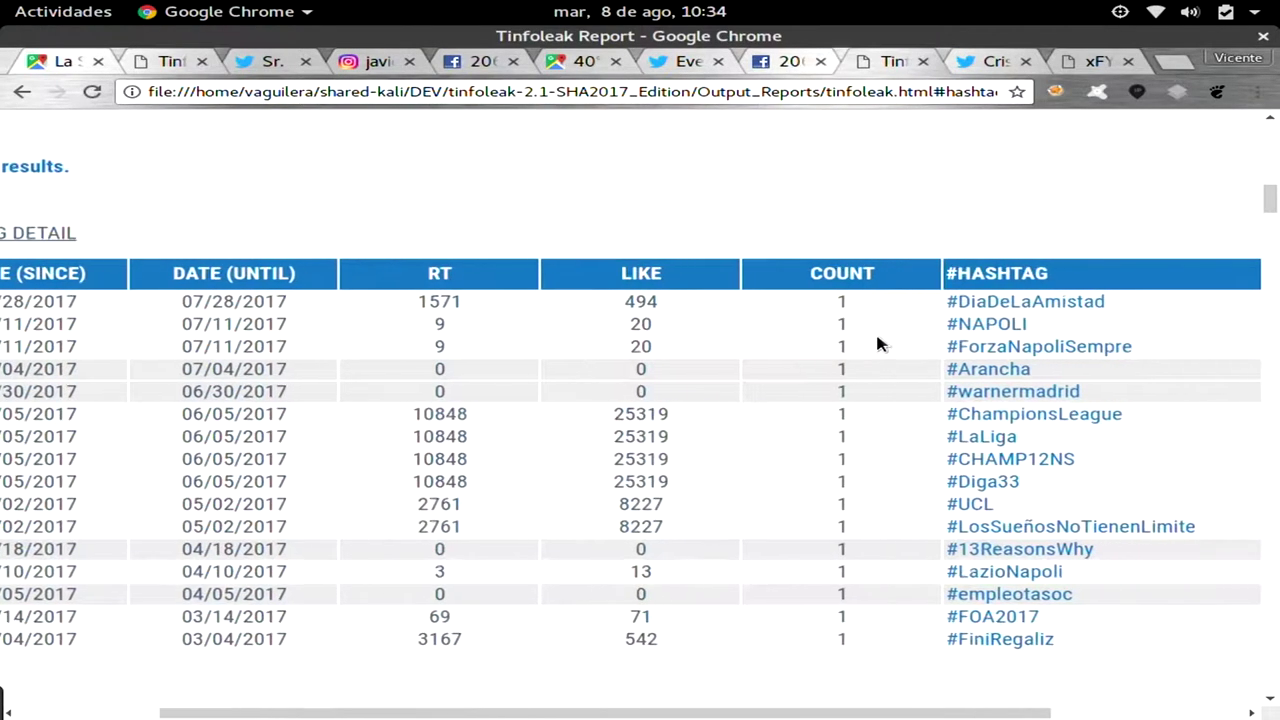
{"action": "scroll", "coordinate": [877, 343], "scroll_direction": "right", "scroll_amount": 1}
{"action": "scroll", "coordinate": [877, 343], "scroll_direction": "right", "scroll_amount": 2}
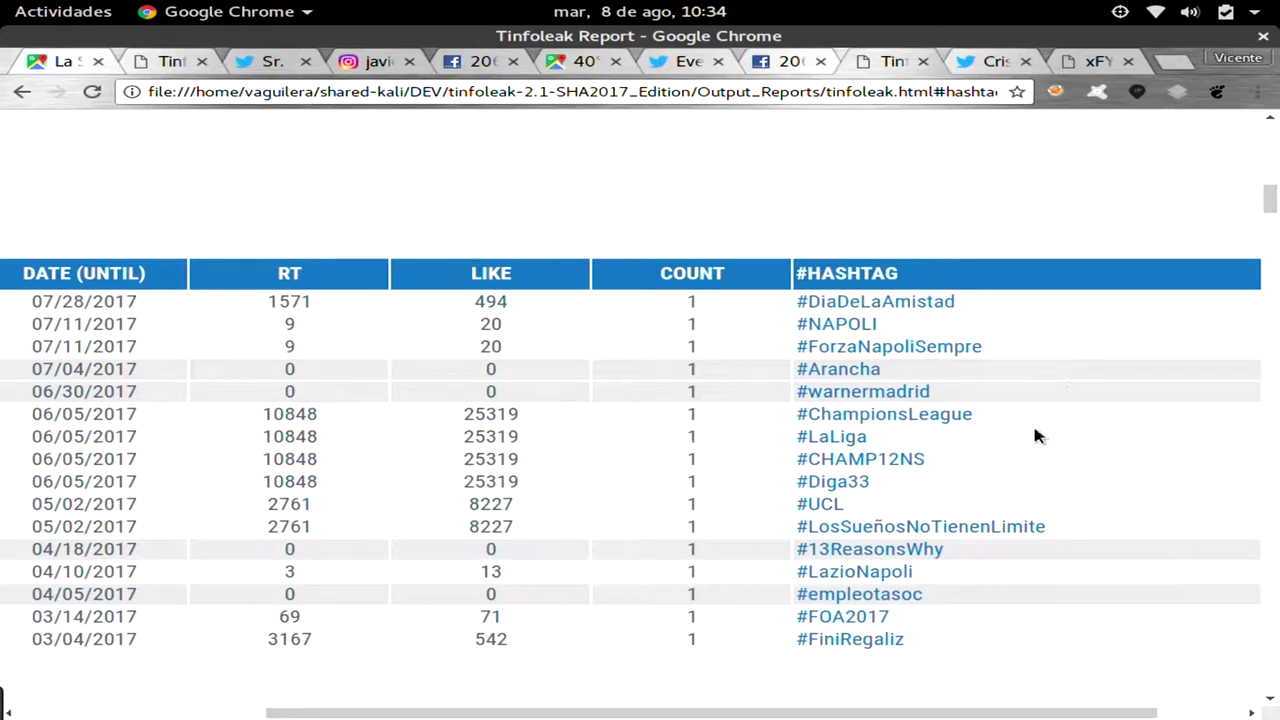
Read the TOP HASHTAGS table (#ForzaNapoliSempre, #13ReasonsWhy, #LaLiga) and continue toward USER MENTIONS IN TWEETS.
{"action": "scroll", "coordinate": [1035, 435], "scroll_direction": "down", "scroll_amount": 5}
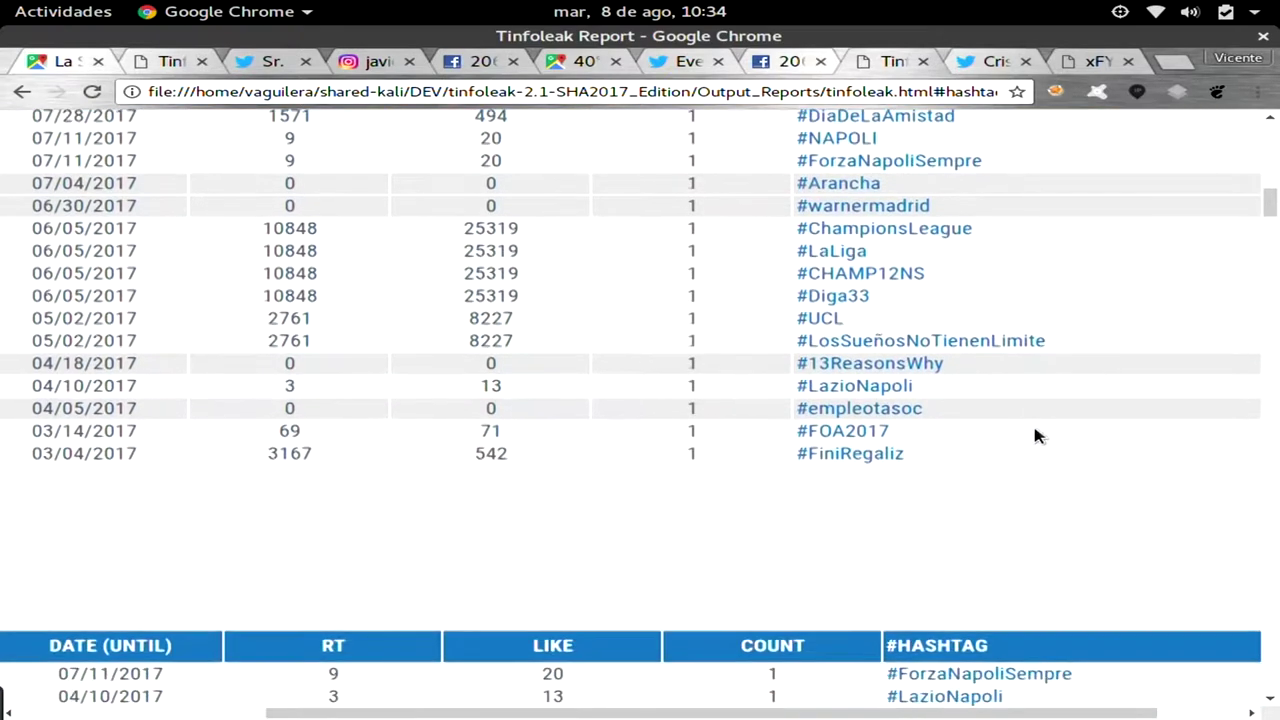
{"action": "scroll", "coordinate": [1035, 435], "scroll_direction": "down", "scroll_amount": 1}
{"action": "scroll", "coordinate": [1035, 435], "scroll_direction": "left", "scroll_amount": 4}
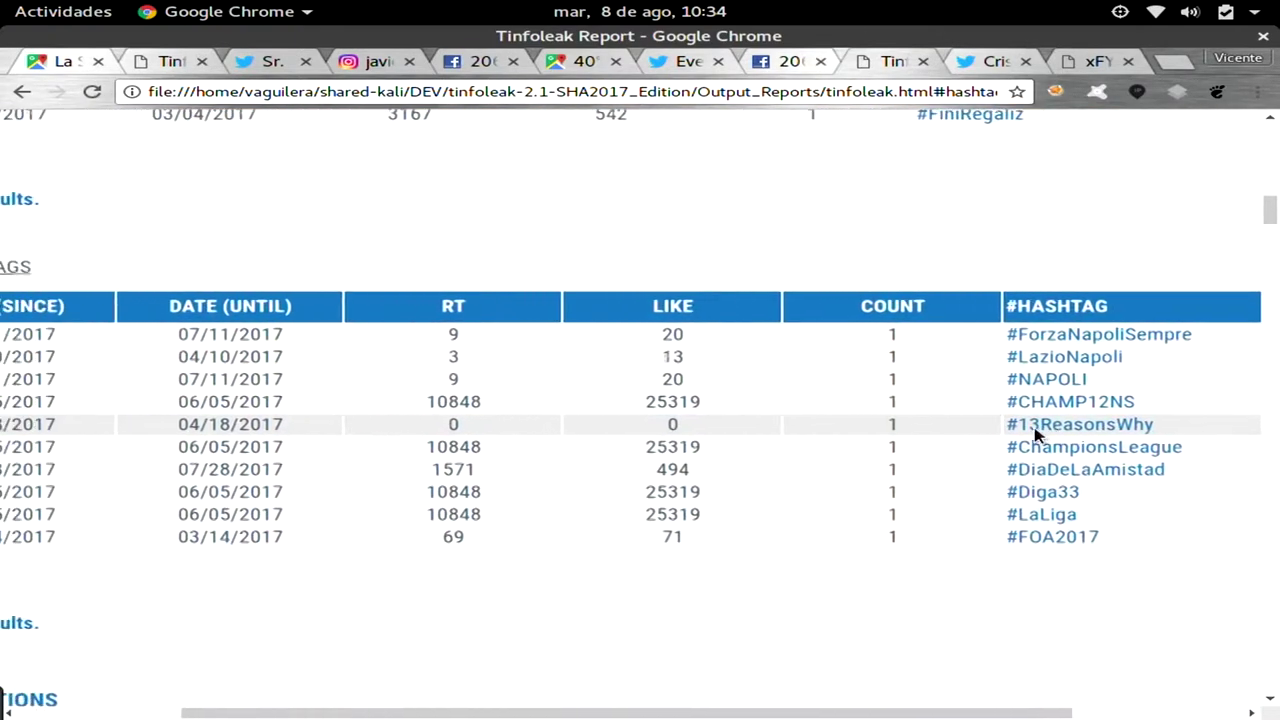
{"action": "scroll", "coordinate": [1035, 435], "scroll_direction": "left", "scroll_amount": 1}
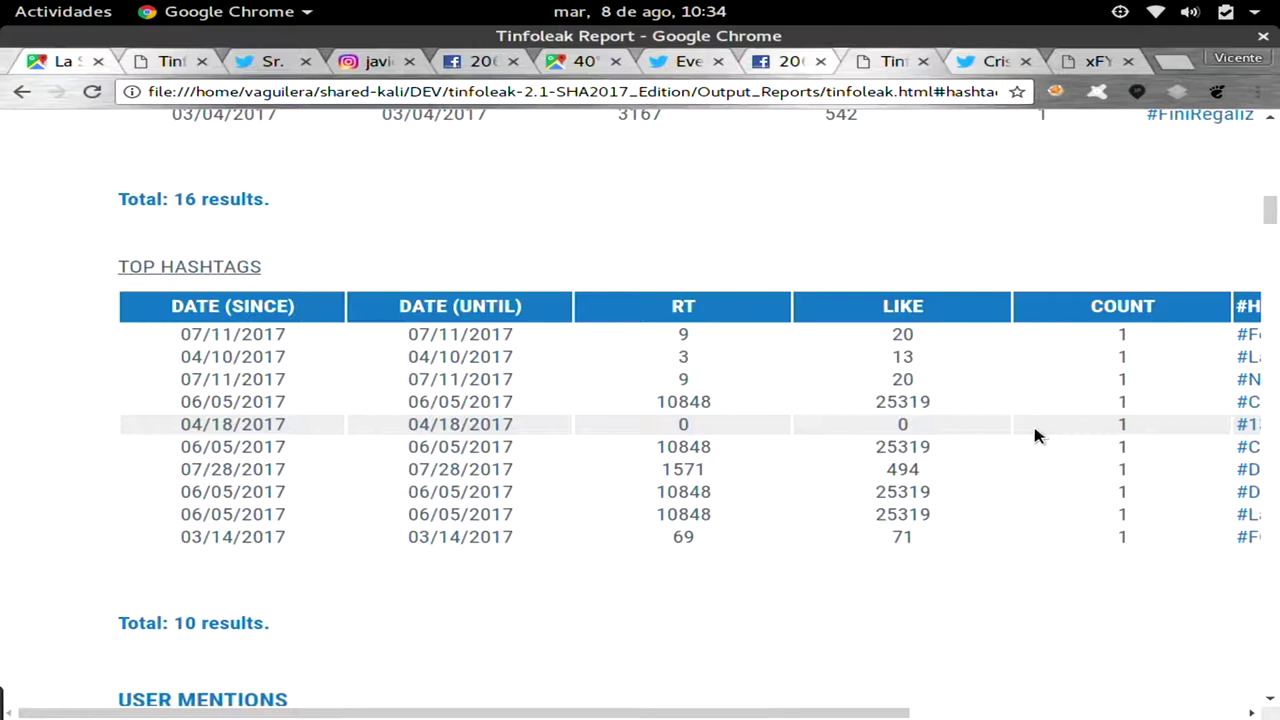
{"action": "scroll", "coordinate": [1035, 435], "scroll_direction": "right", "scroll_amount": 6}
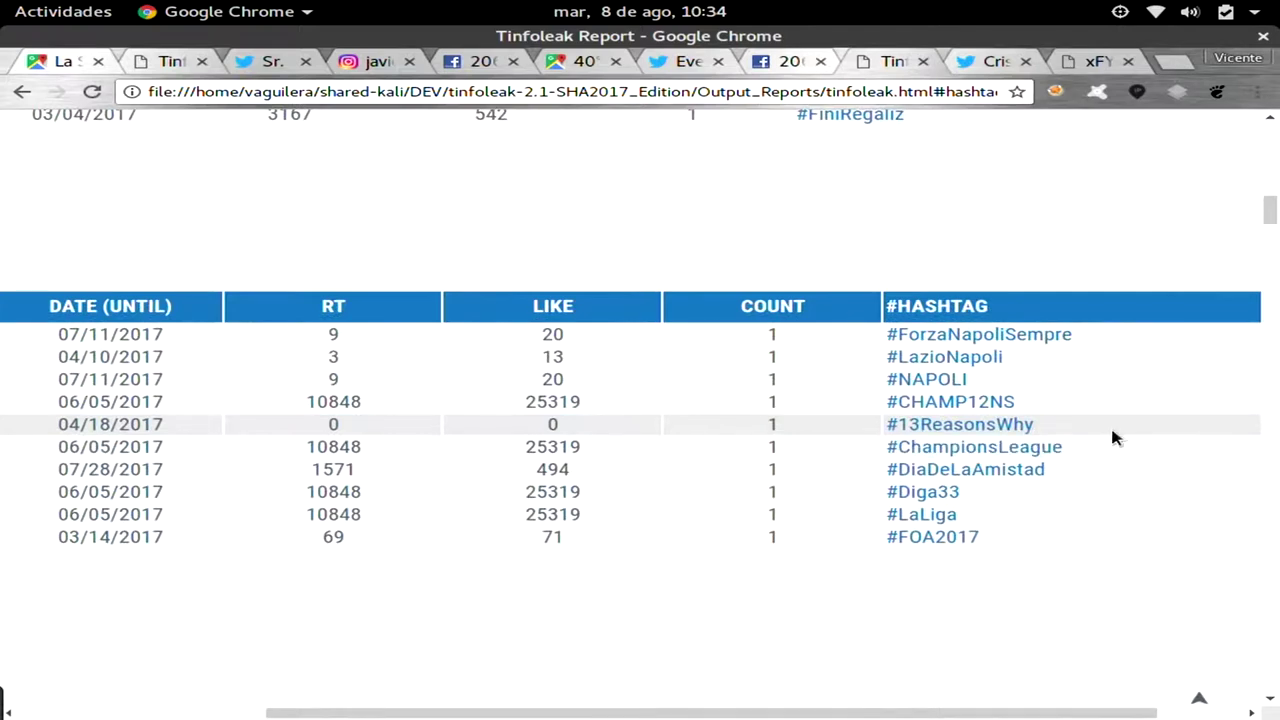
{"action": "scroll", "coordinate": [1113, 436], "scroll_direction": "left", "scroll_amount": 6}
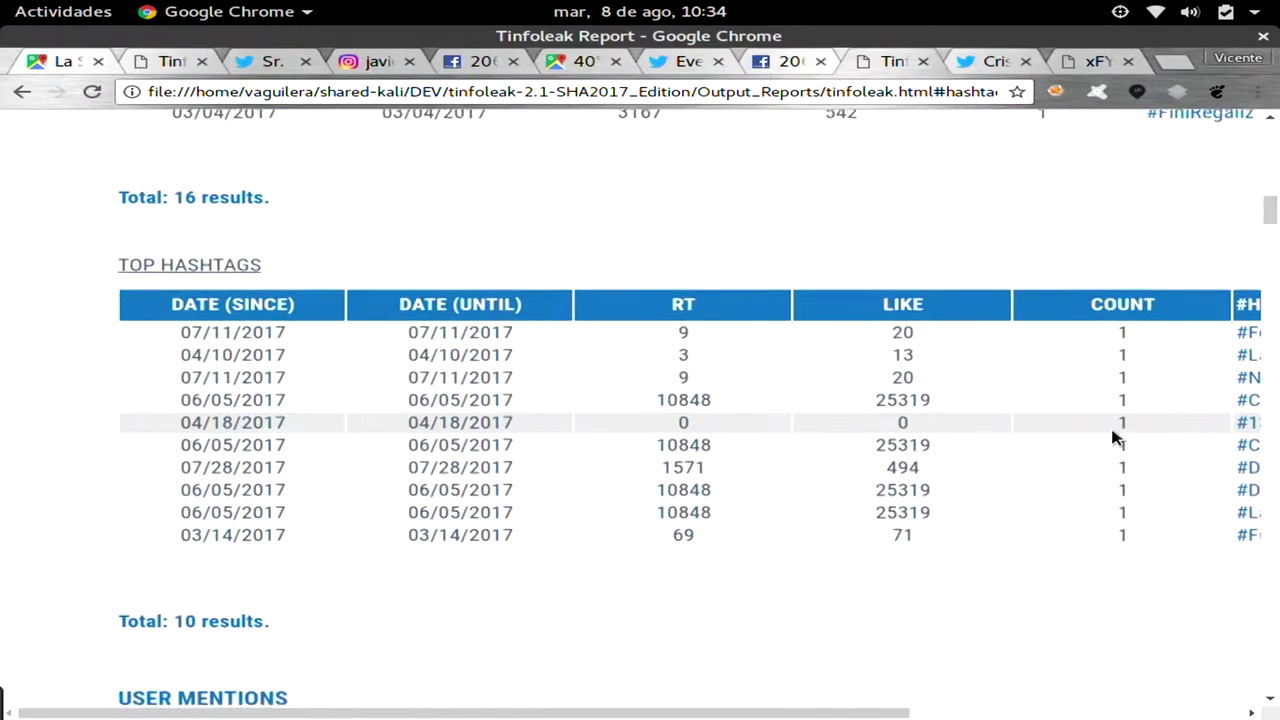
{"action": "scroll", "coordinate": [1113, 436], "scroll_direction": "down", "scroll_amount": 10}
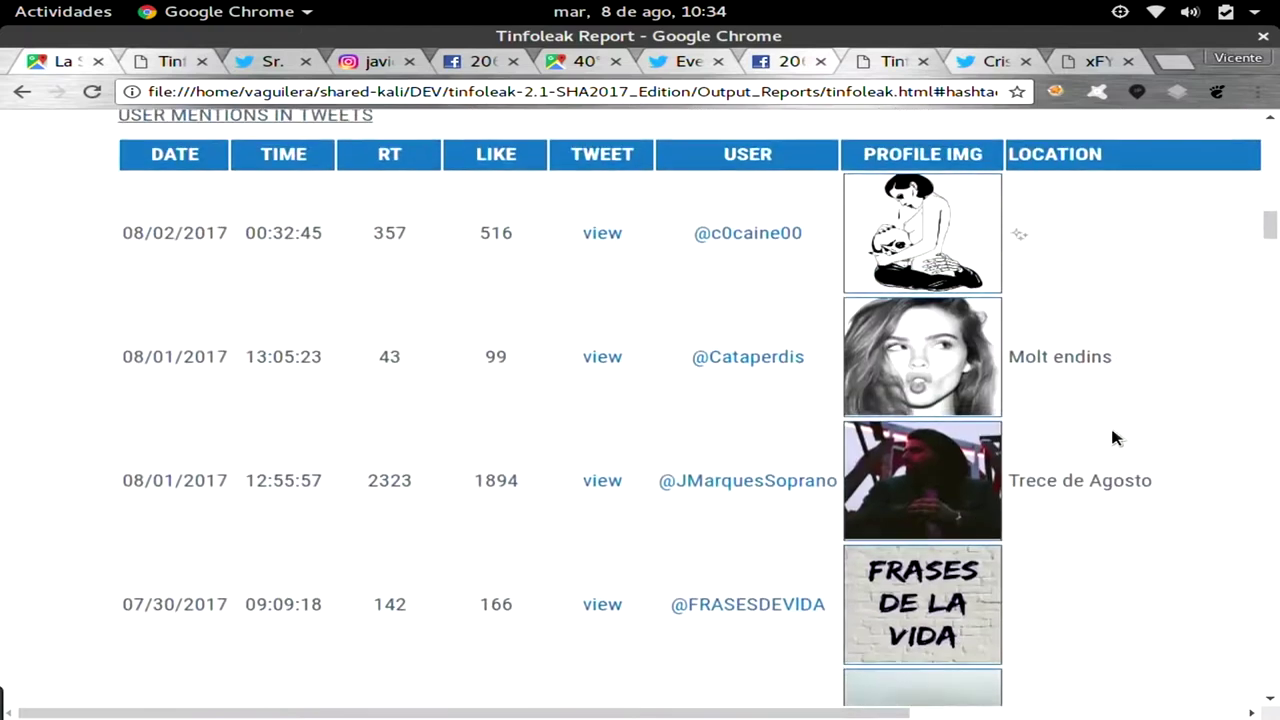
View the second mentioned user's profile picture full size, then return to the report.
{"action": "scroll", "coordinate": [1116, 437], "scroll_direction": "up", "scroll_amount": 3}
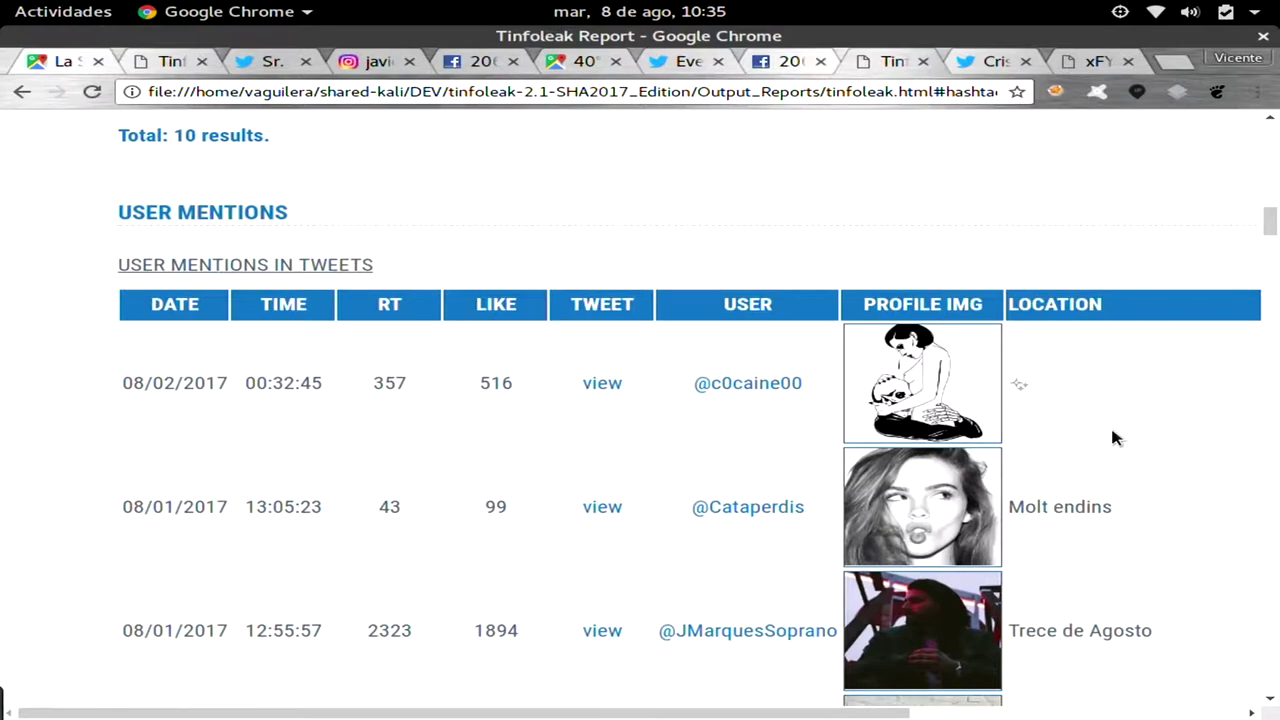
{"action": "scroll", "coordinate": [1112, 432], "scroll_direction": "right", "scroll_amount": 5}
{"action": "scroll", "coordinate": [1115, 437], "scroll_direction": "right", "scroll_amount": 3}
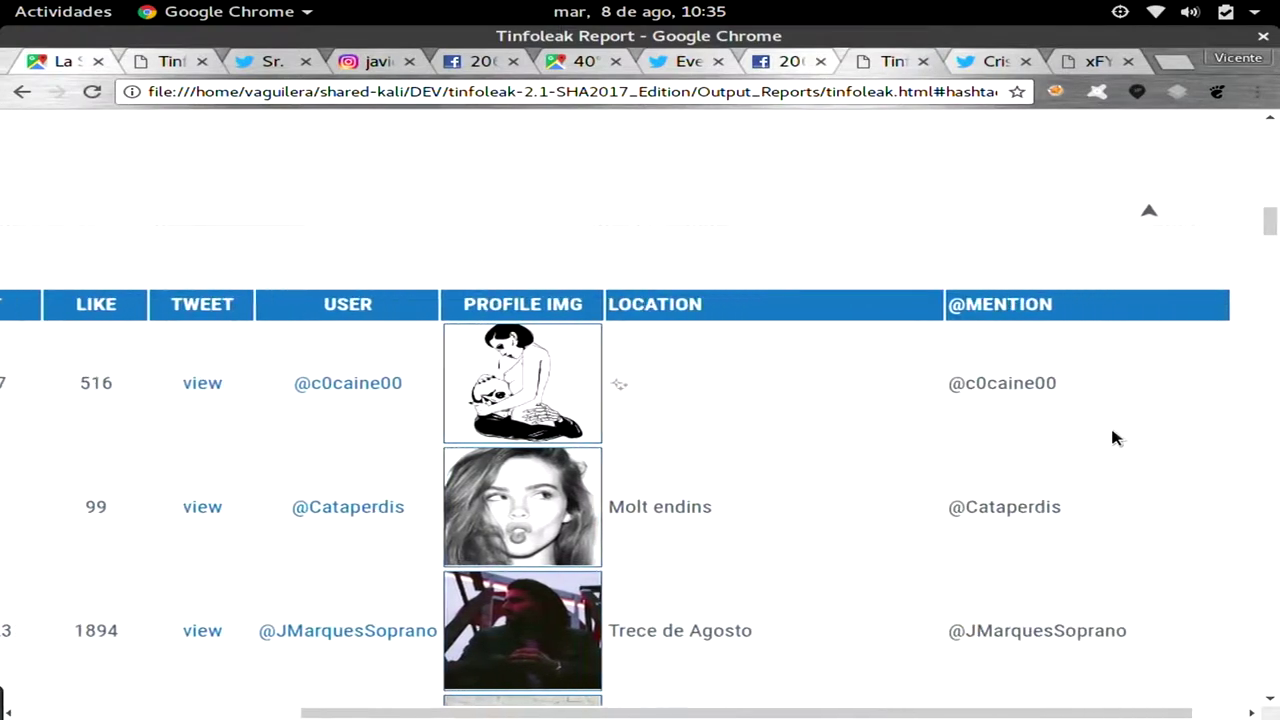
{"action": "scroll", "coordinate": [1115, 437], "scroll_direction": "down", "scroll_amount": 1}
{"action": "scroll", "coordinate": [1112, 431], "scroll_direction": "left", "scroll_amount": 2}
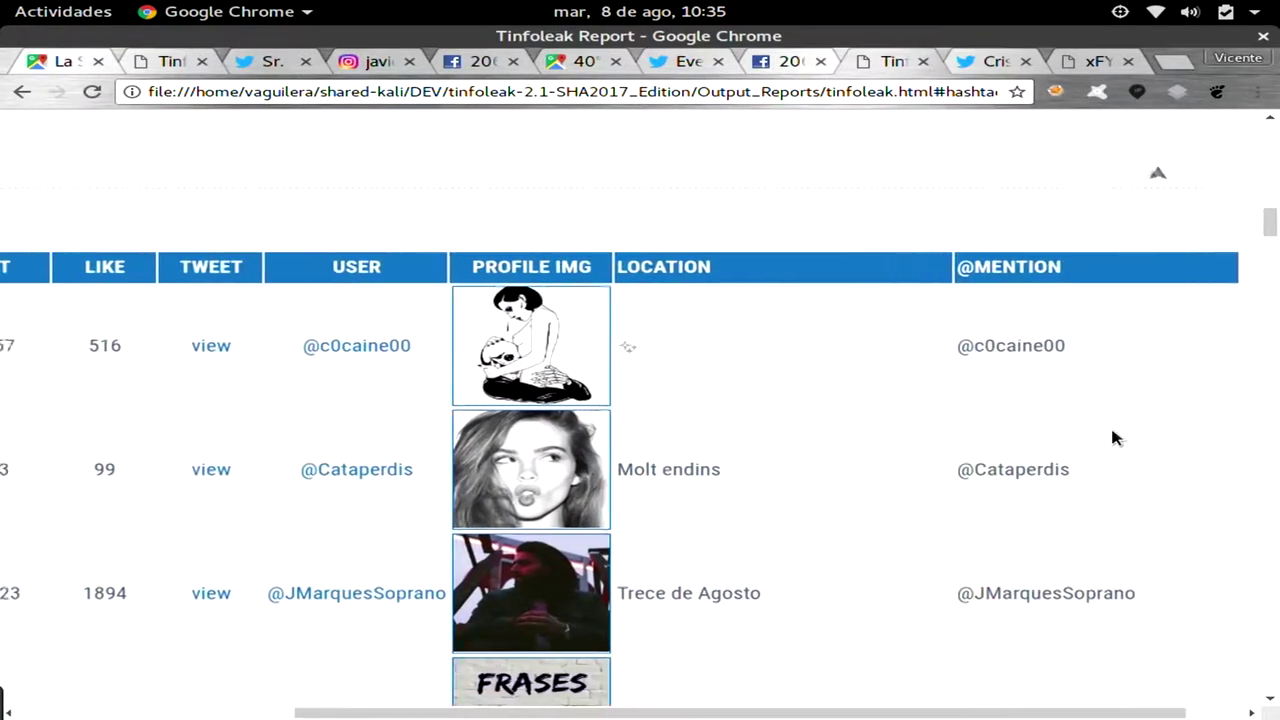
{"action": "left_click", "coordinate": [558, 468]}
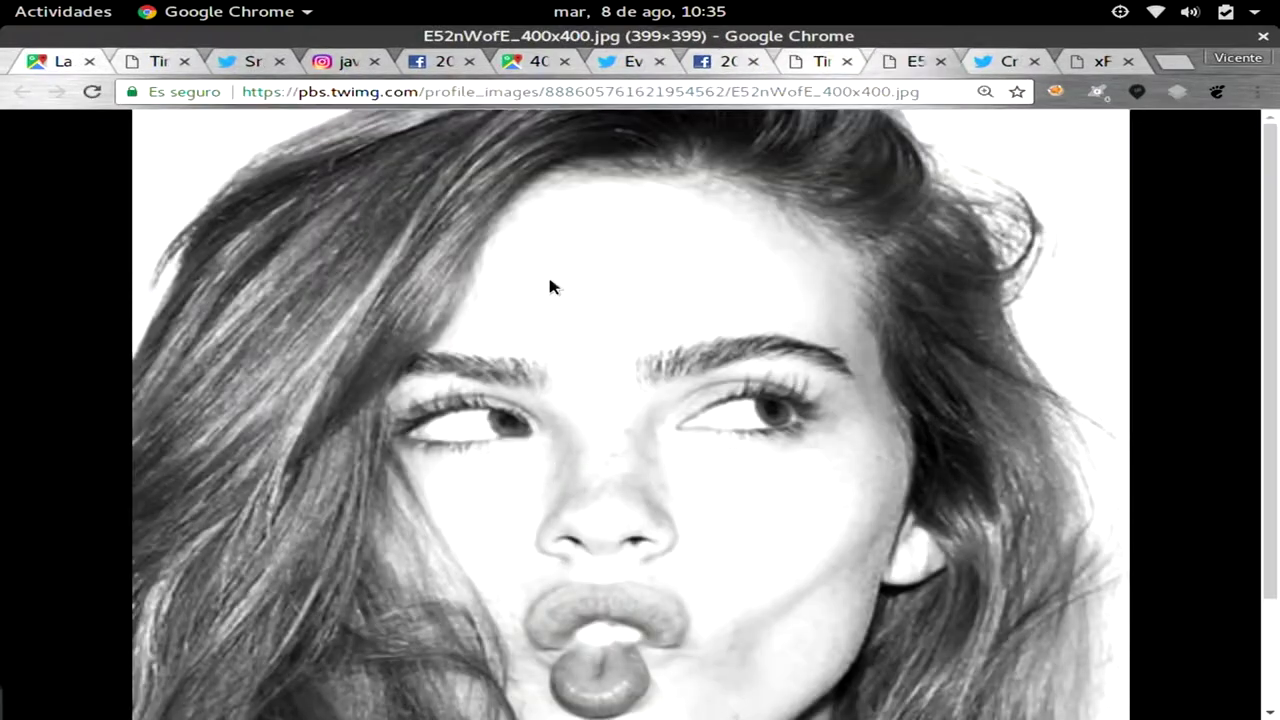
{"action": "left_click", "coordinate": [806, 64]}
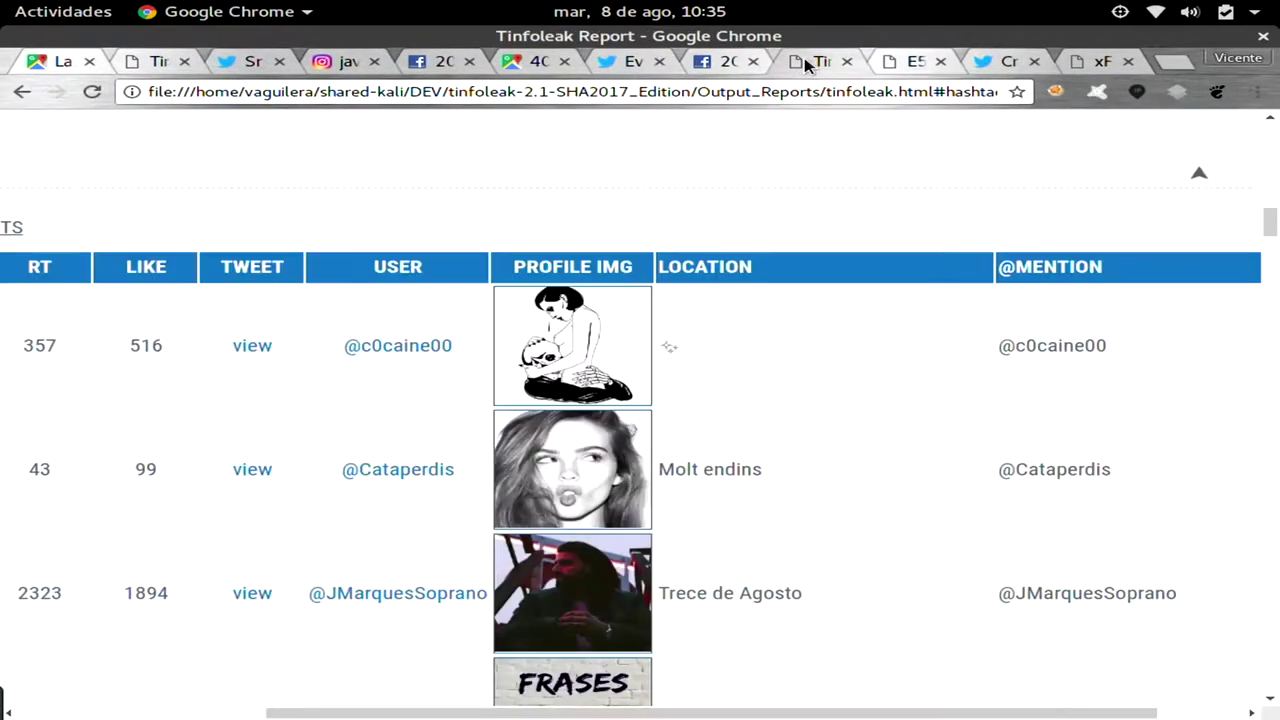
Scroll past the 79 user-mention results to the USER MENTION DETAIL table.
{"action": "scroll", "coordinate": [334, 296], "scroll_direction": "left", "scroll_amount": 4}
{"action": "scroll", "coordinate": [334, 296], "scroll_direction": "left", "scroll_amount": 3}
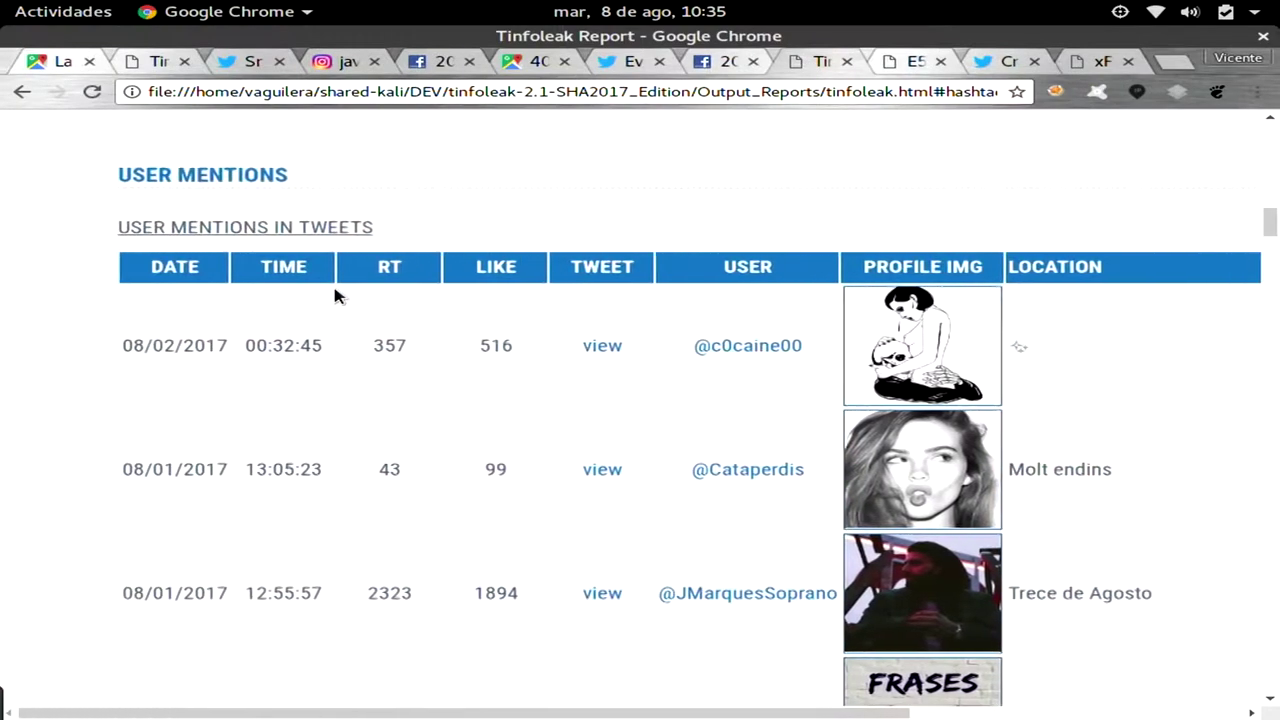
{"action": "scroll", "coordinate": [334, 296], "scroll_direction": "down", "scroll_amount": 5}
{"action": "scroll", "coordinate": [334, 296], "scroll_direction": "down", "scroll_amount": 15}
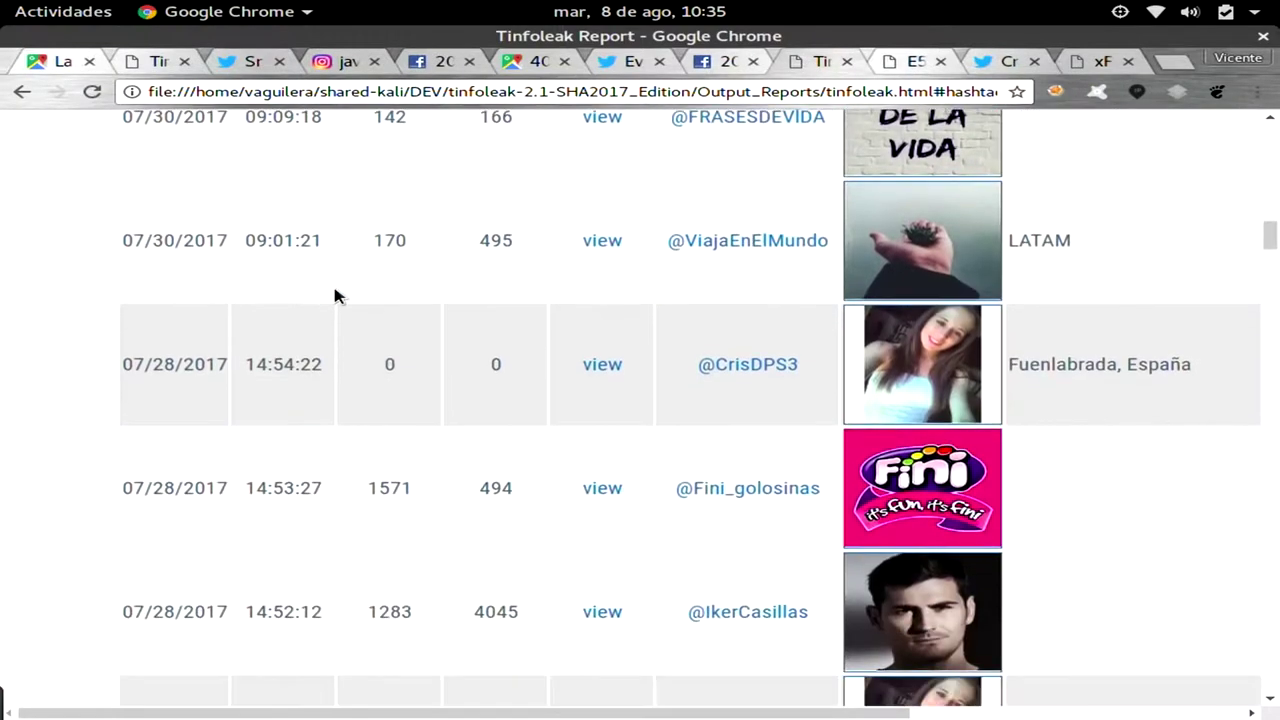
{"action": "scroll", "coordinate": [334, 296], "scroll_direction": "down", "scroll_amount": 20}
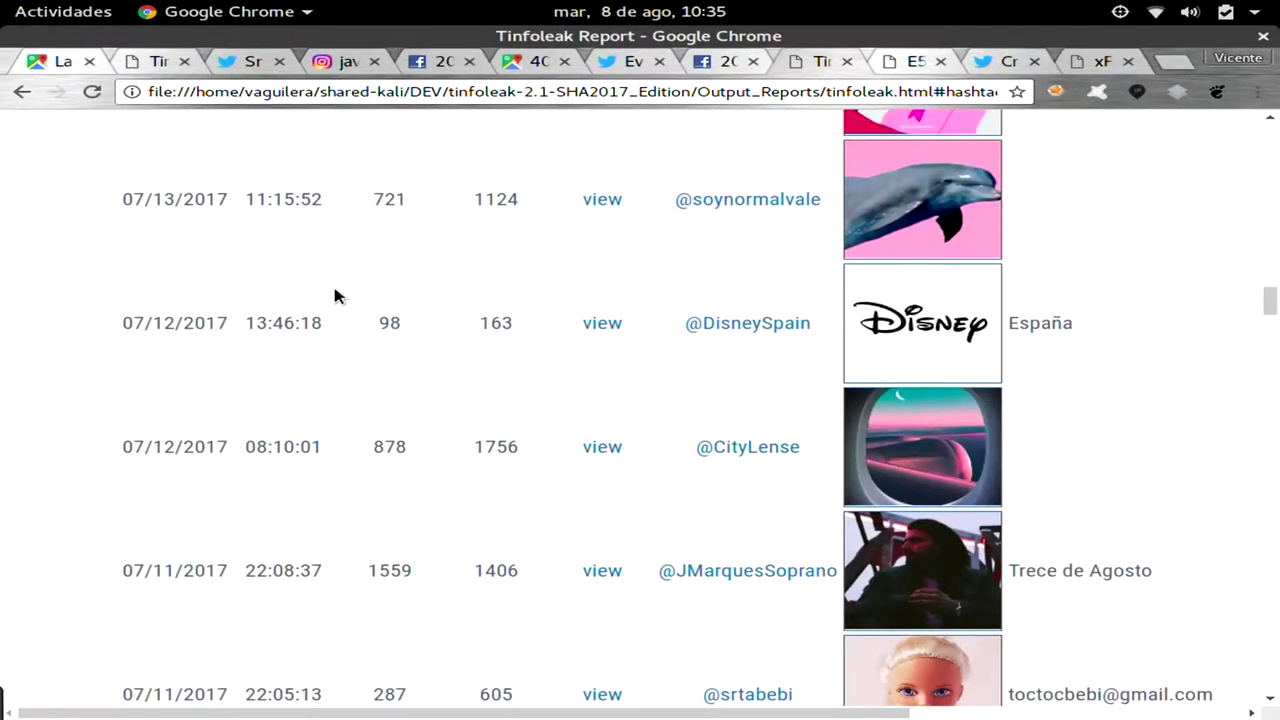
{"action": "scroll", "coordinate": [334, 296], "scroll_direction": "down", "scroll_amount": 20}
{"action": "scroll", "coordinate": [334, 296], "scroll_direction": "down", "scroll_amount": 20}
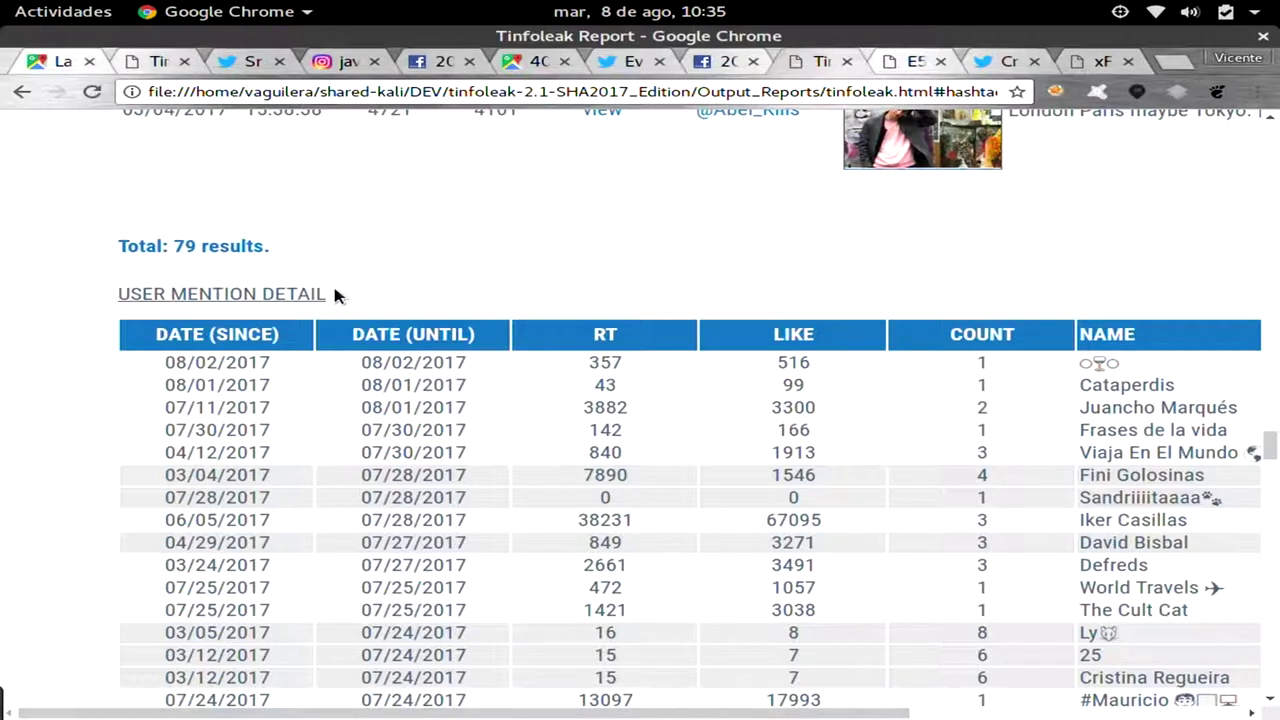
Scroll past the 59-result USER MENTION DETAIL total to the TOP MENTIONS table of 10 accounts.
{"action": "scroll", "coordinate": [335, 294], "scroll_direction": "down", "scroll_amount": 2}
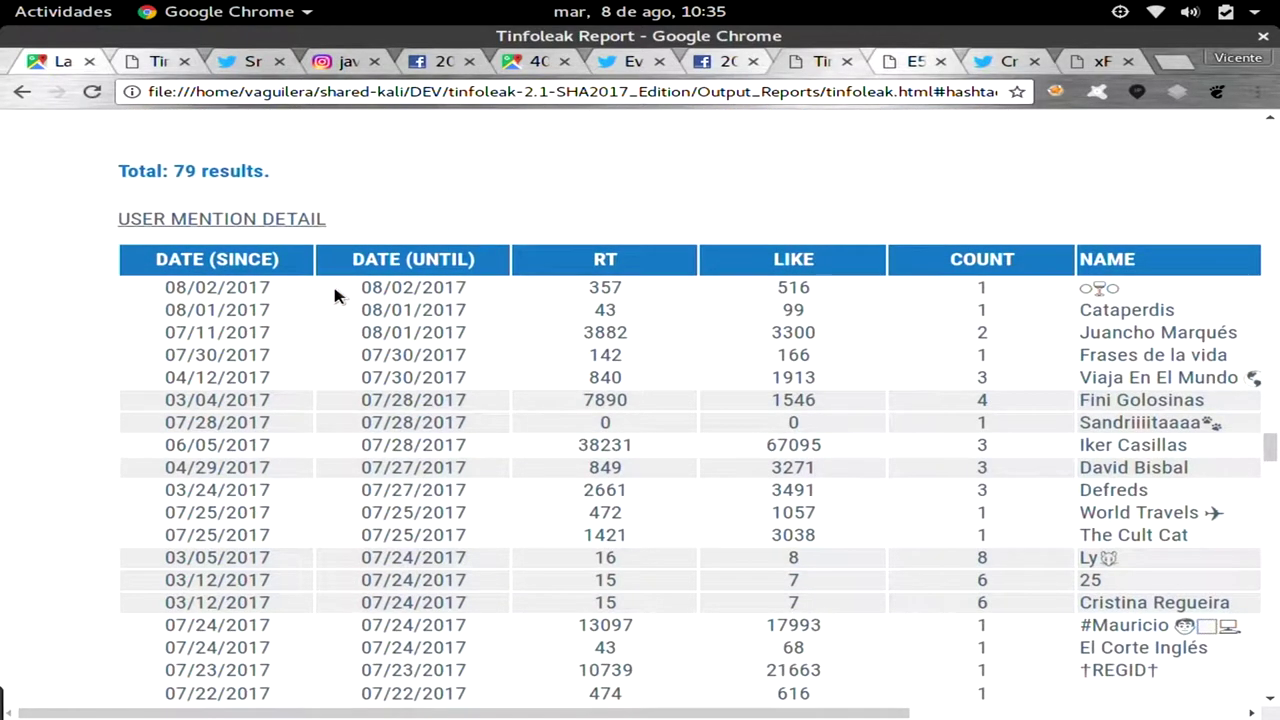
{"action": "scroll", "coordinate": [335, 294], "scroll_direction": "right", "scroll_amount": 1}
{"action": "scroll", "coordinate": [335, 290], "scroll_direction": "down", "scroll_amount": 5}
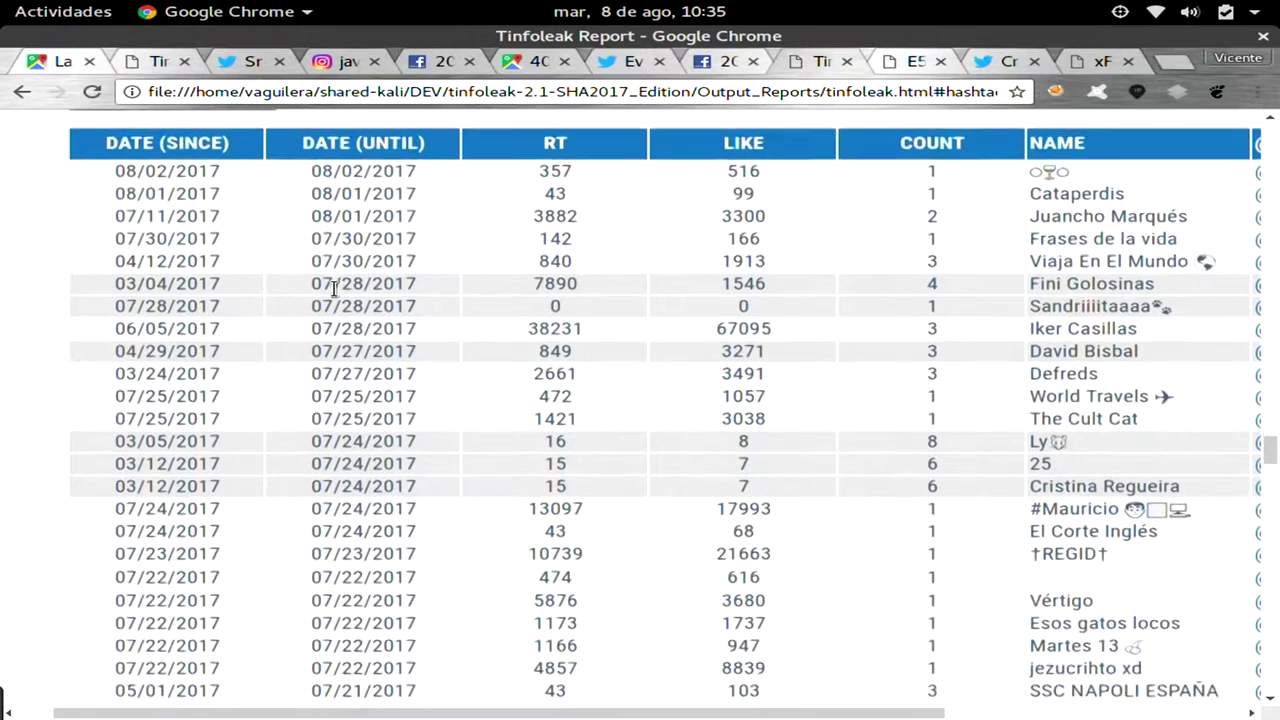
{"action": "scroll", "coordinate": [335, 288], "scroll_direction": "down", "scroll_amount": 2}
{"action": "scroll", "coordinate": [335, 290], "scroll_direction": "right", "scroll_amount": 6}
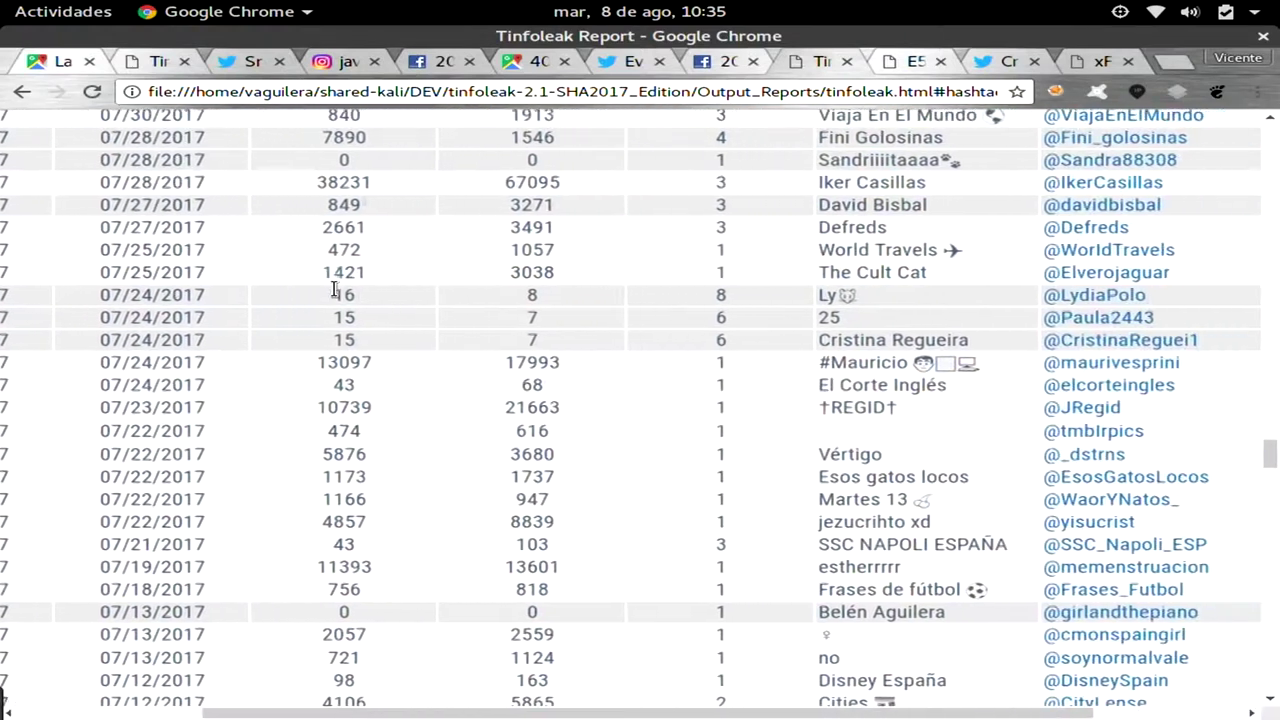
{"action": "scroll", "coordinate": [335, 296], "scroll_direction": "up", "scroll_amount": 4}
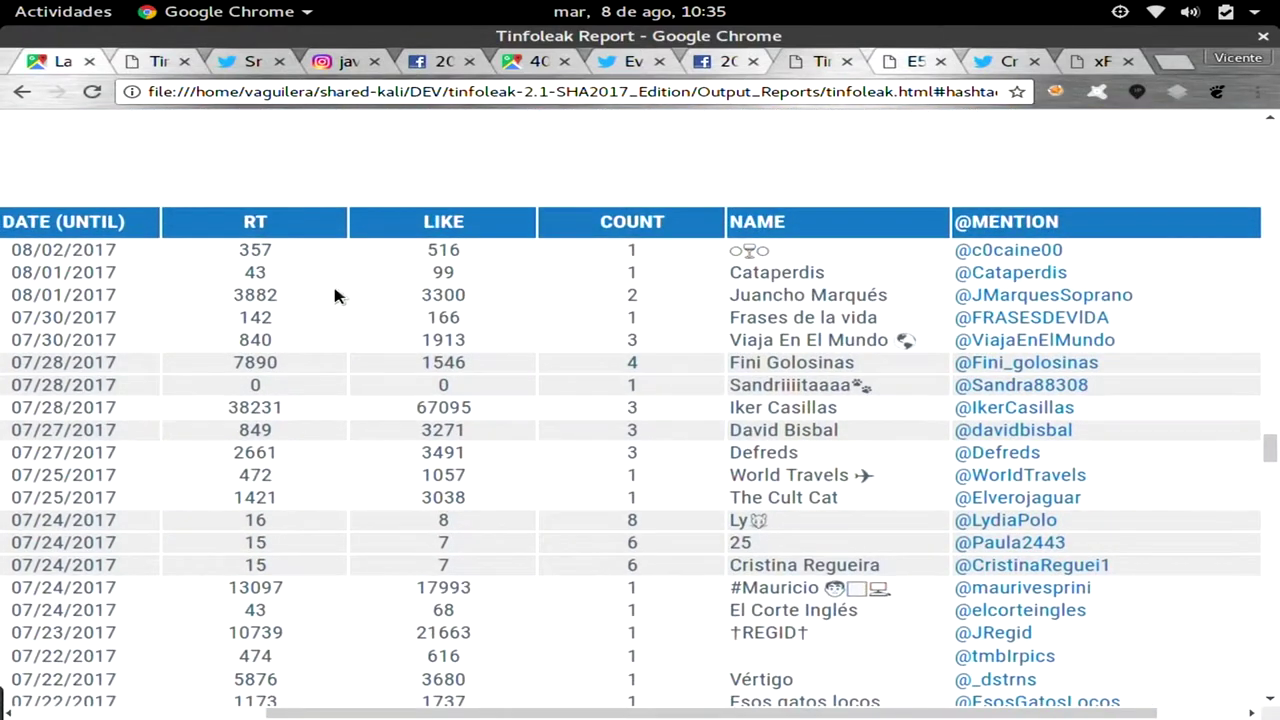
{"action": "scroll", "coordinate": [335, 296], "scroll_direction": "down", "scroll_amount": 10}
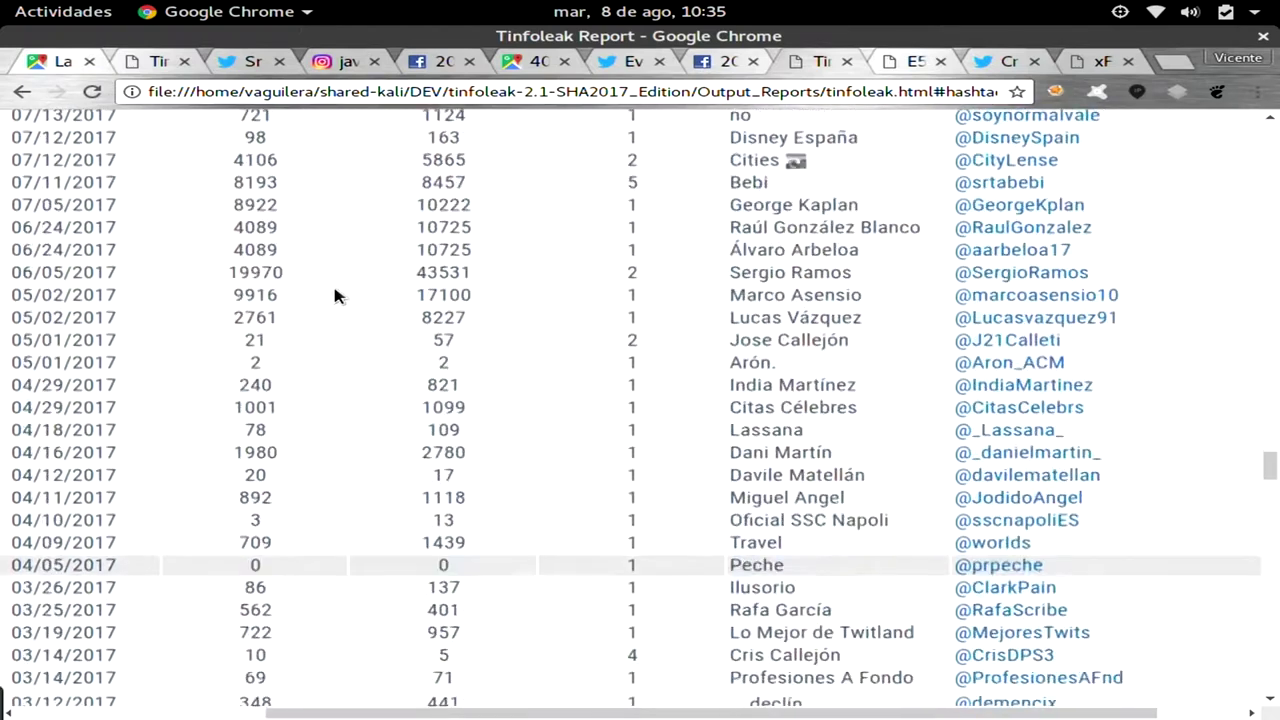
{"action": "scroll", "coordinate": [335, 296], "scroll_direction": "down", "scroll_amount": 4}
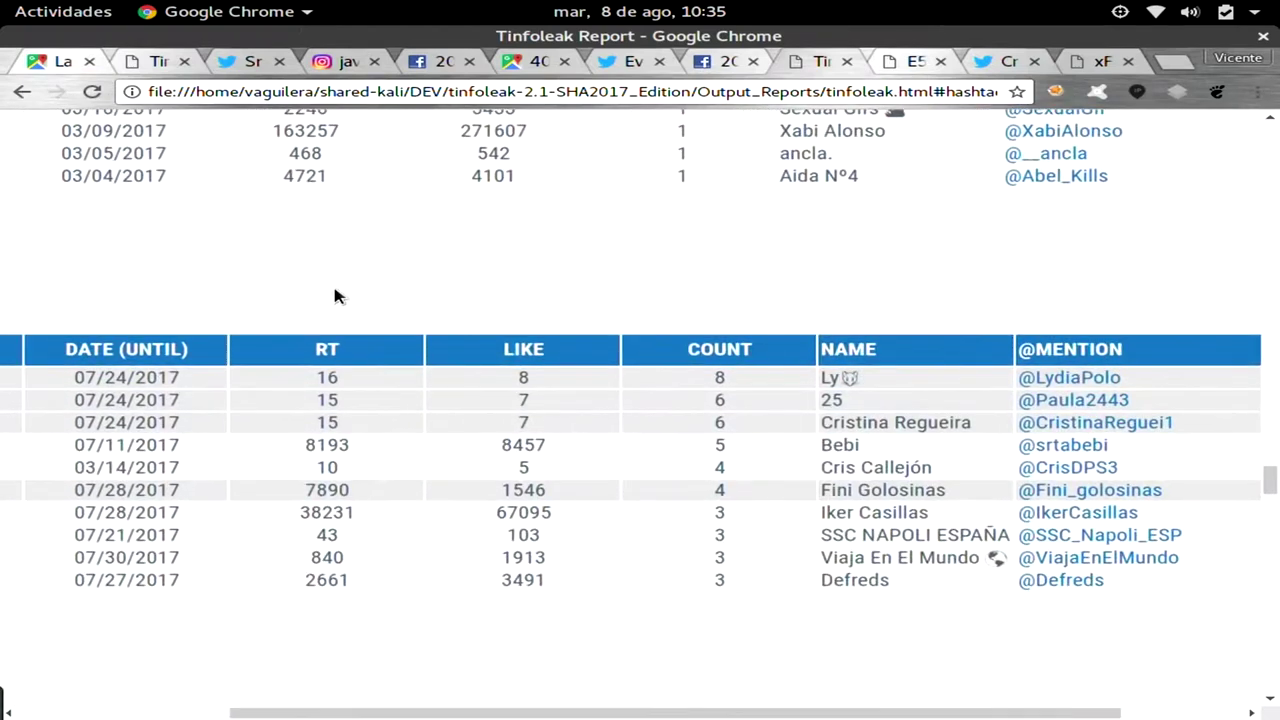
{"action": "scroll", "coordinate": [335, 296], "scroll_direction": "left", "scroll_amount": 5}
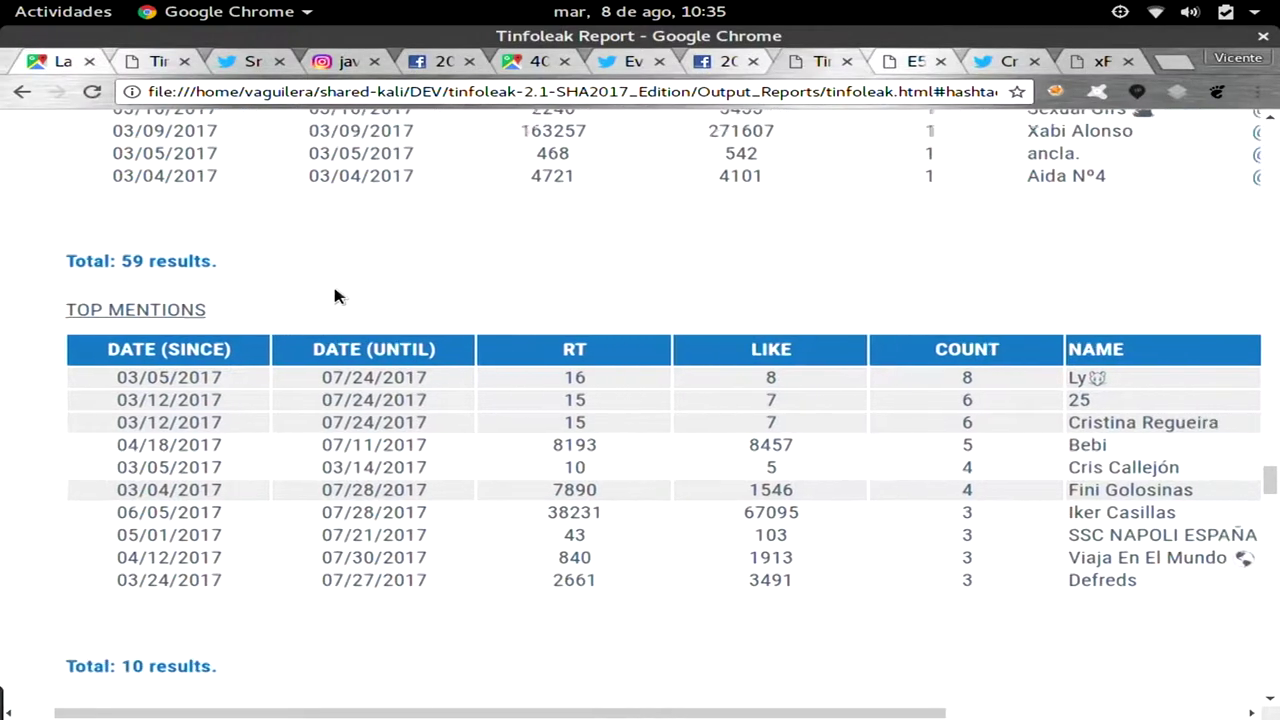
{"action": "scroll", "coordinate": [335, 296], "scroll_direction": "right", "scroll_amount": 8}
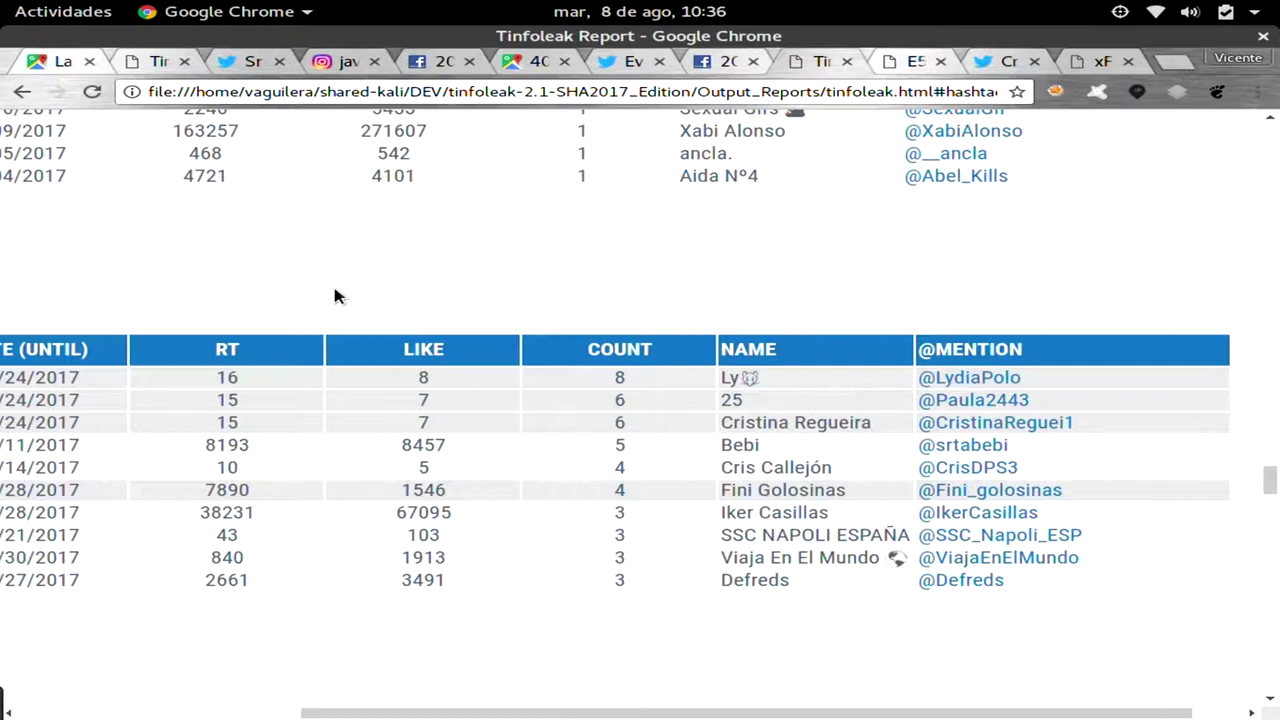
{"action": "scroll", "coordinate": [335, 296], "scroll_direction": "down", "scroll_amount": 3}
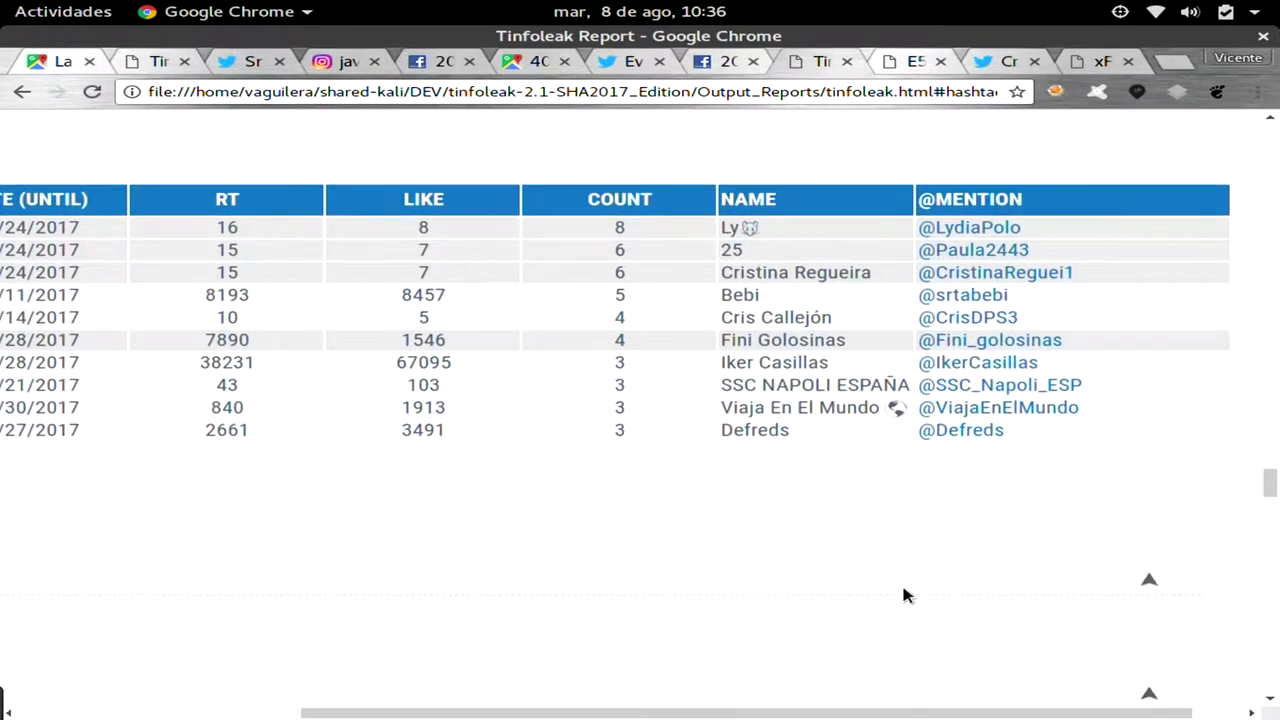
Return to the top of the report and jump to the MEDIA section.
{"action": "left_click", "coordinate": [1149, 587]}
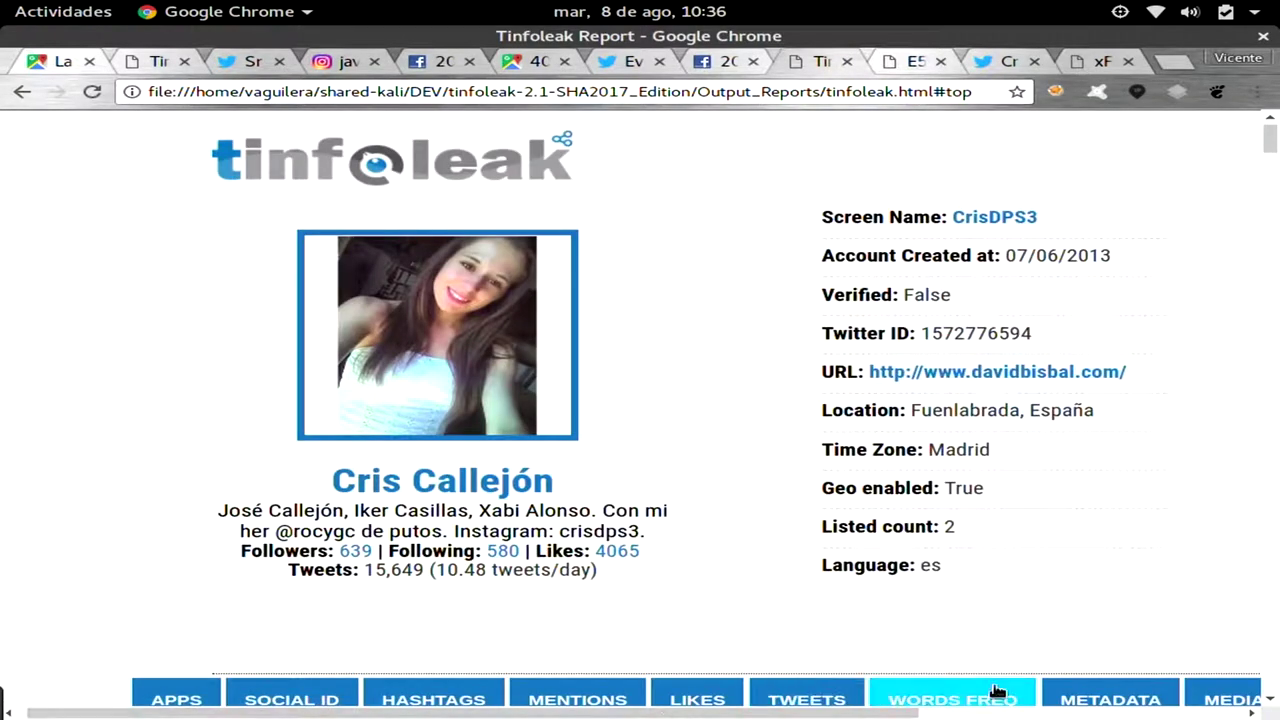
{"action": "left_click", "coordinate": [1192, 697]}
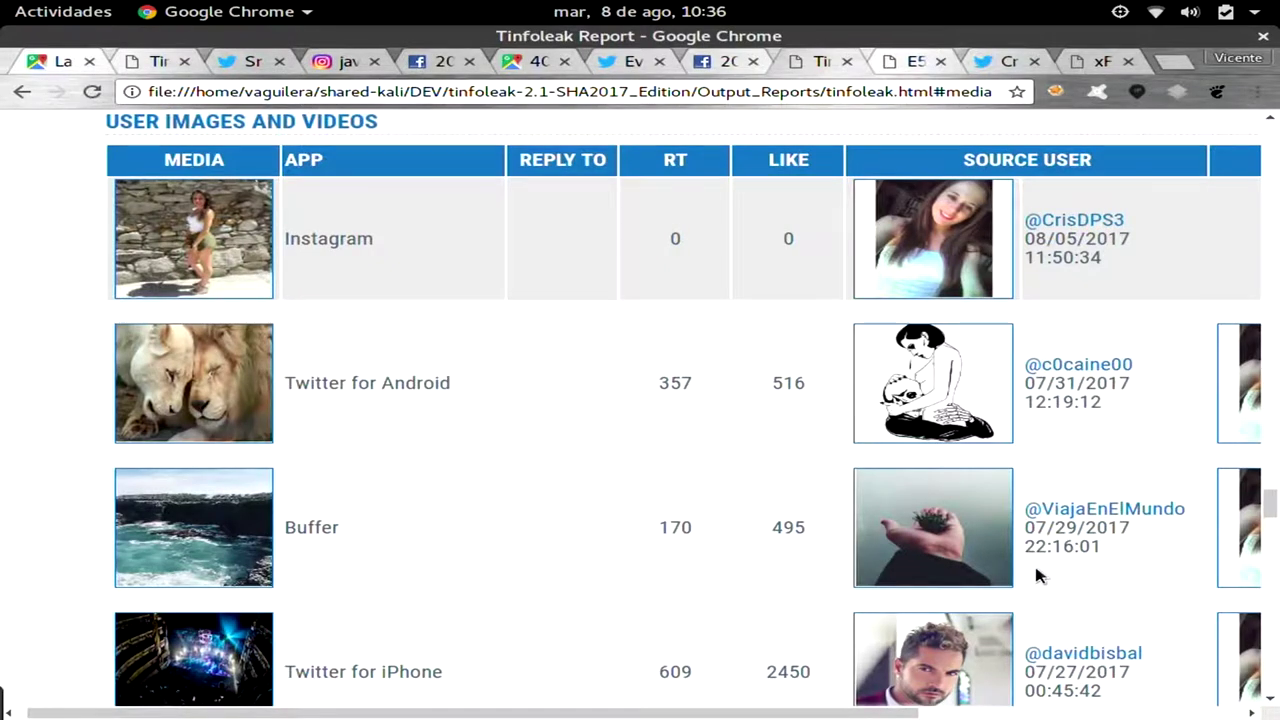
{"action": "scroll", "coordinate": [1036, 568], "scroll_direction": "up", "scroll_amount": 1}
{"action": "scroll", "coordinate": [1036, 576], "scroll_direction": "down", "scroll_amount": 1}
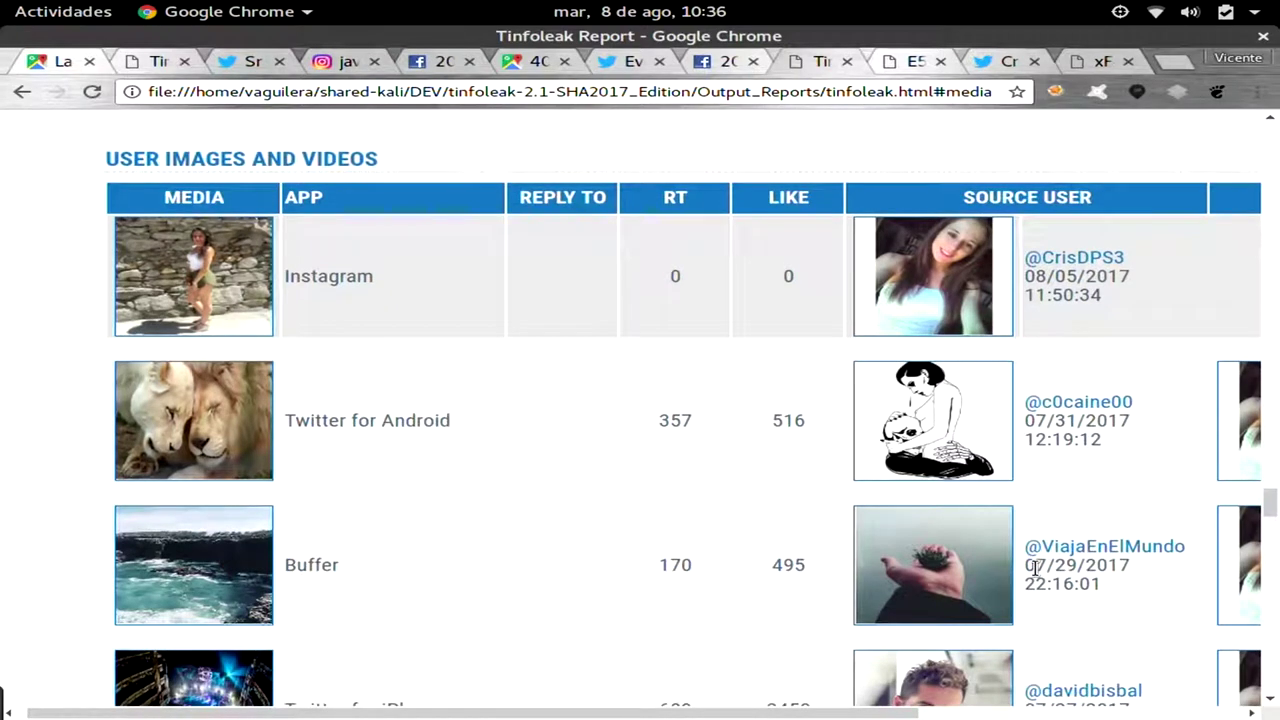
Browse the User Images and Videos table's images, source apps, retweets, likes, handles and dates.
{"action": "scroll", "coordinate": [1034, 568], "scroll_direction": "right", "scroll_amount": 5}
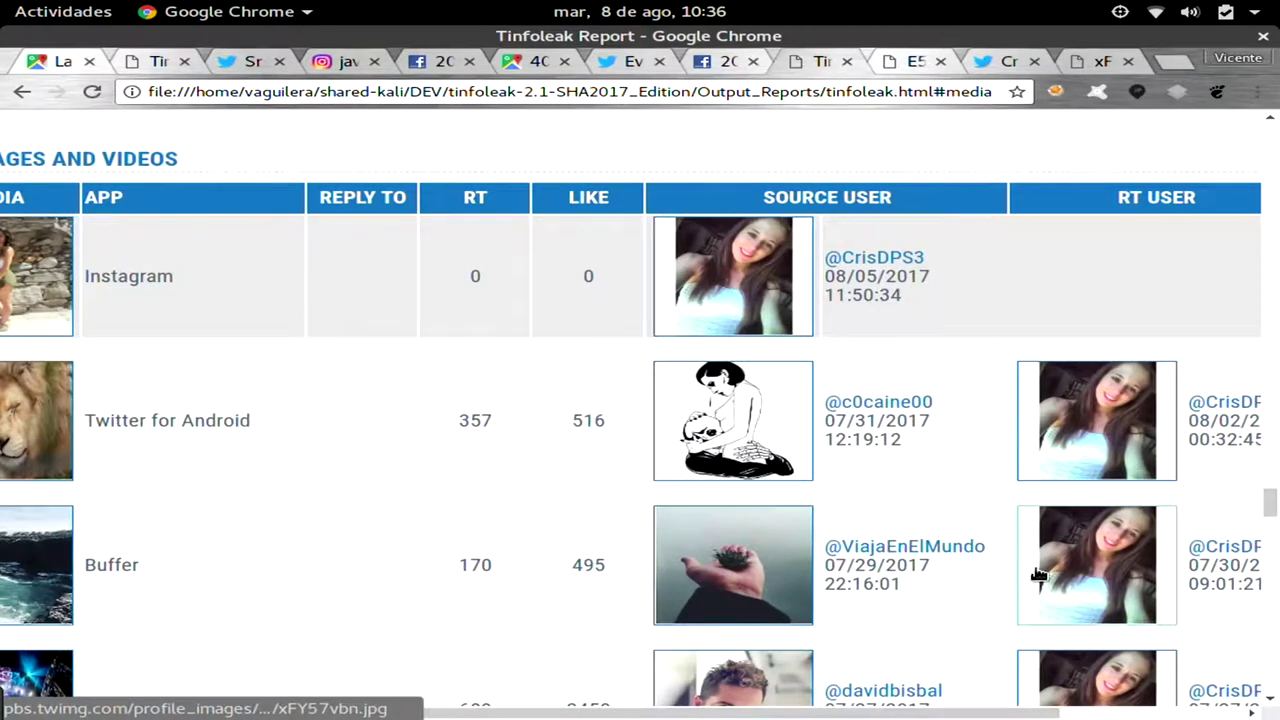
{"action": "scroll", "coordinate": [1038, 574], "scroll_direction": "right", "scroll_amount": 1}
{"action": "scroll", "coordinate": [1038, 573], "scroll_direction": "right", "scroll_amount": 1}
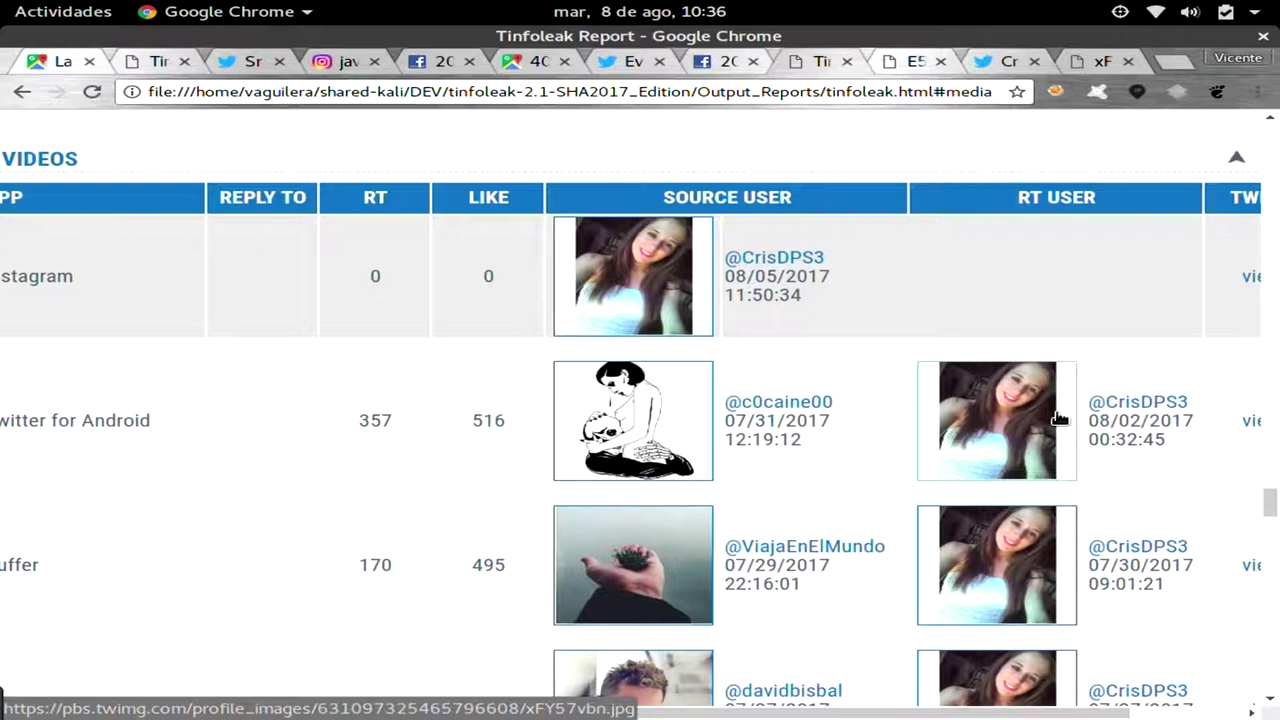
{"action": "scroll", "coordinate": [1059, 418], "scroll_direction": "down", "scroll_amount": 2}
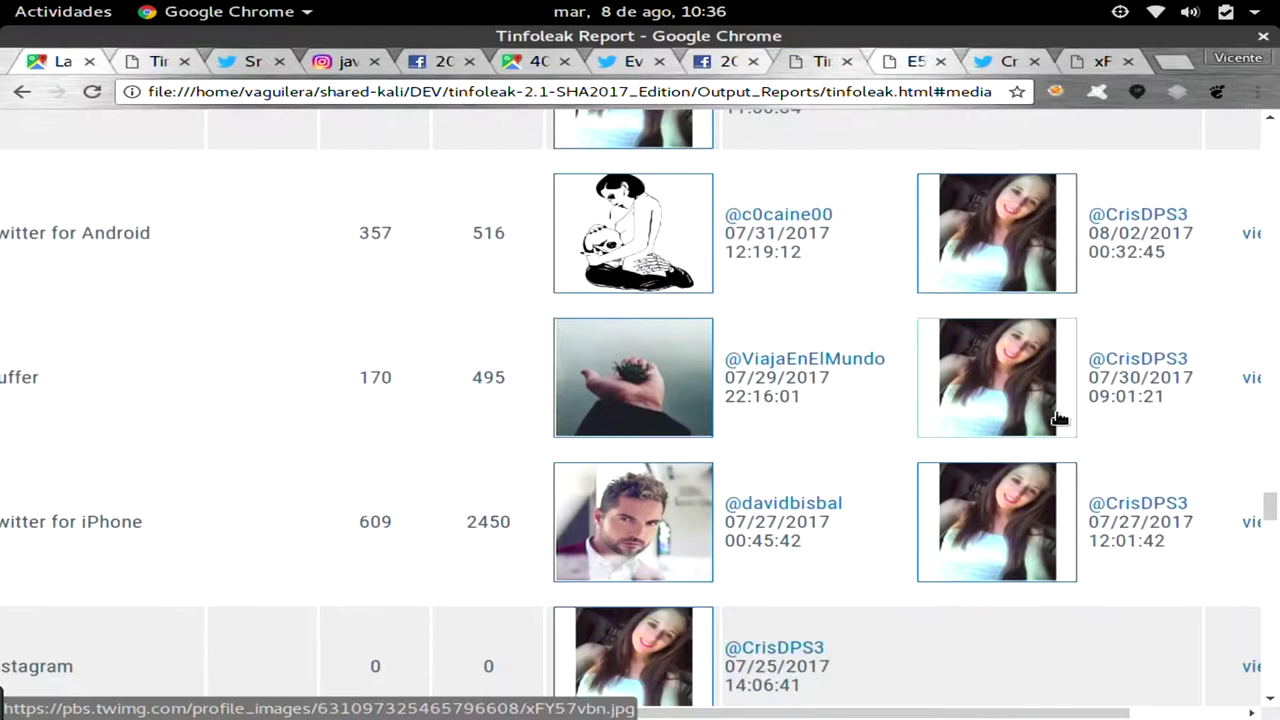
{"action": "scroll", "coordinate": [1059, 418], "scroll_direction": "left", "scroll_amount": 5}
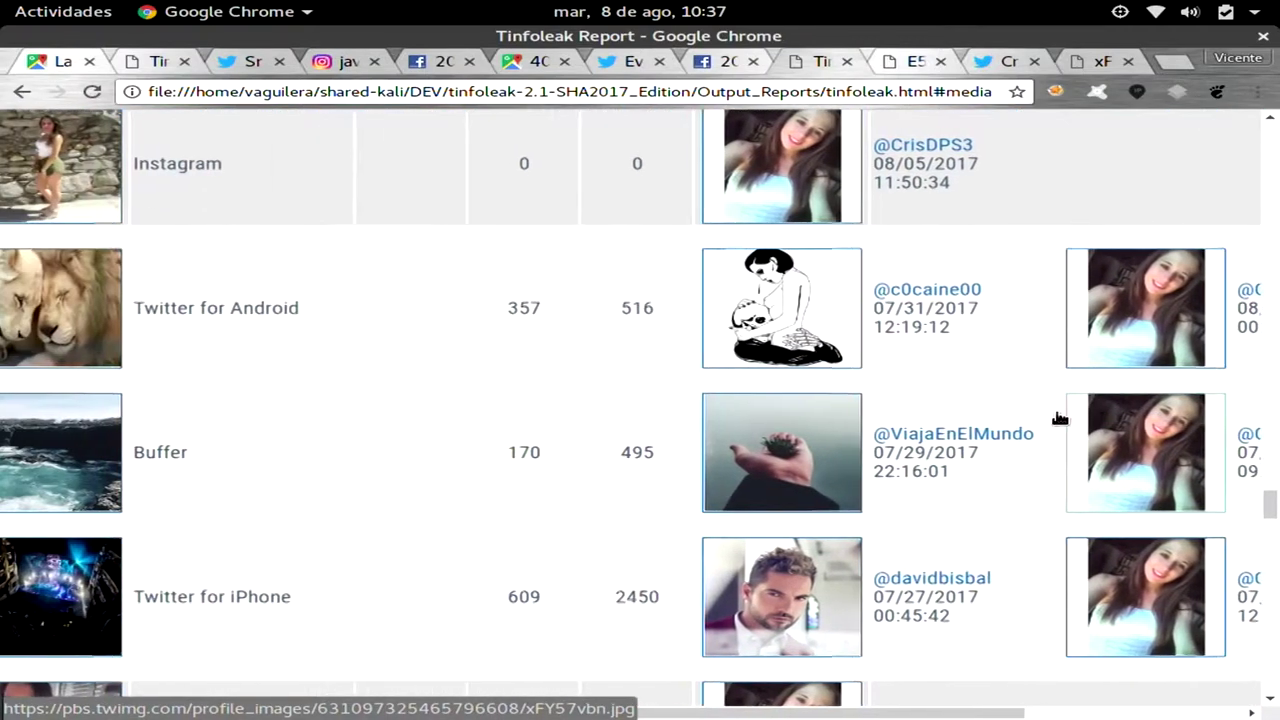
{"action": "scroll", "coordinate": [1059, 418], "scroll_direction": "left", "scroll_amount": 1}
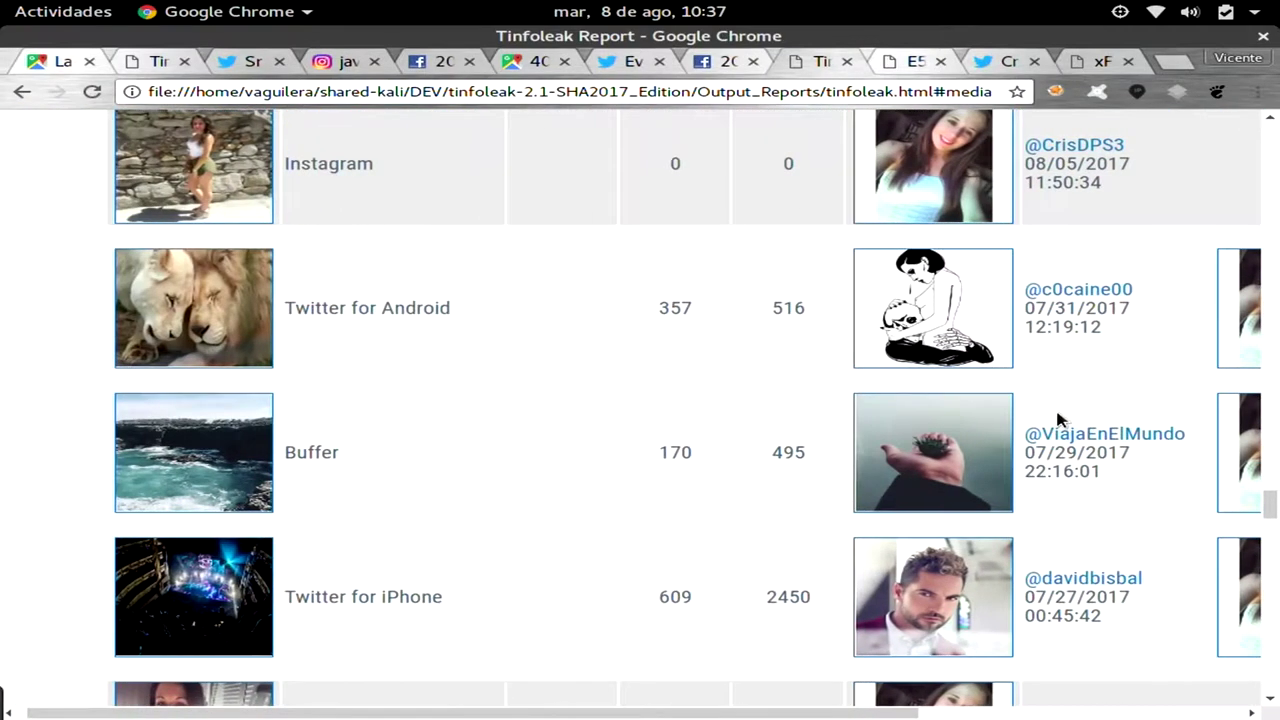
{"action": "scroll", "coordinate": [1059, 418], "scroll_direction": "down", "scroll_amount": 3}
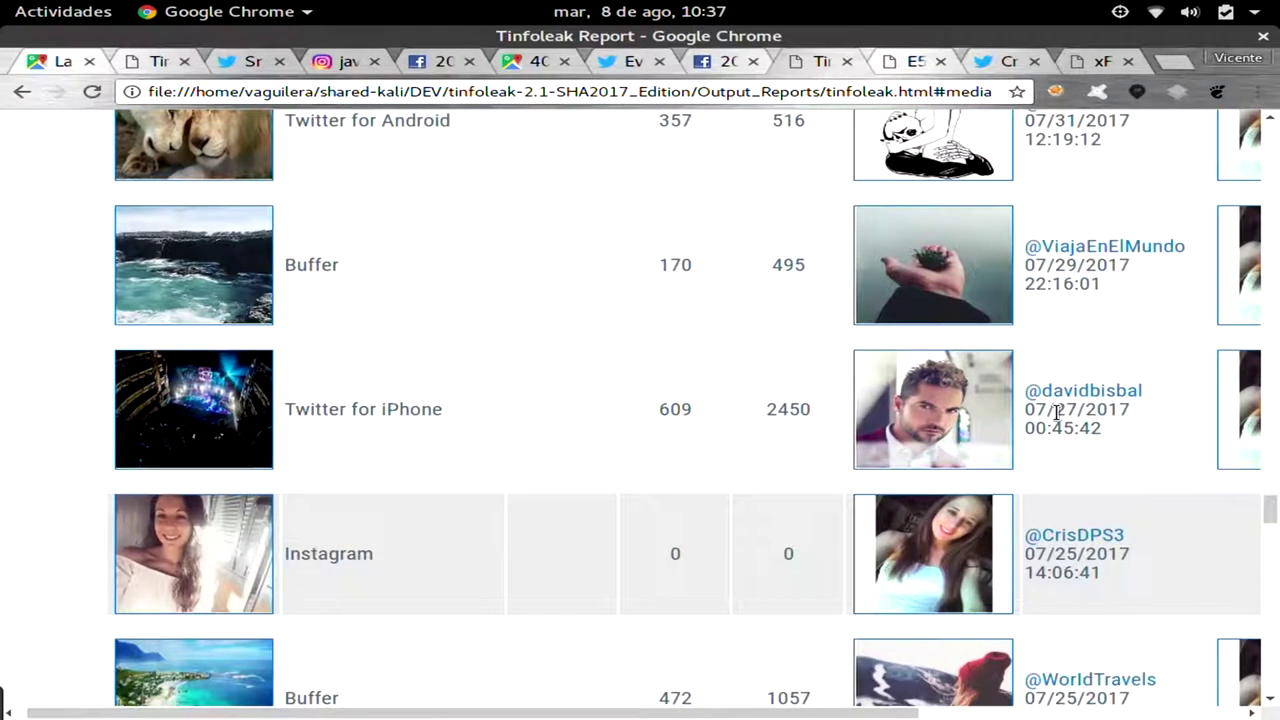
{"action": "scroll", "coordinate": [1059, 418], "scroll_direction": "down", "scroll_amount": 4}
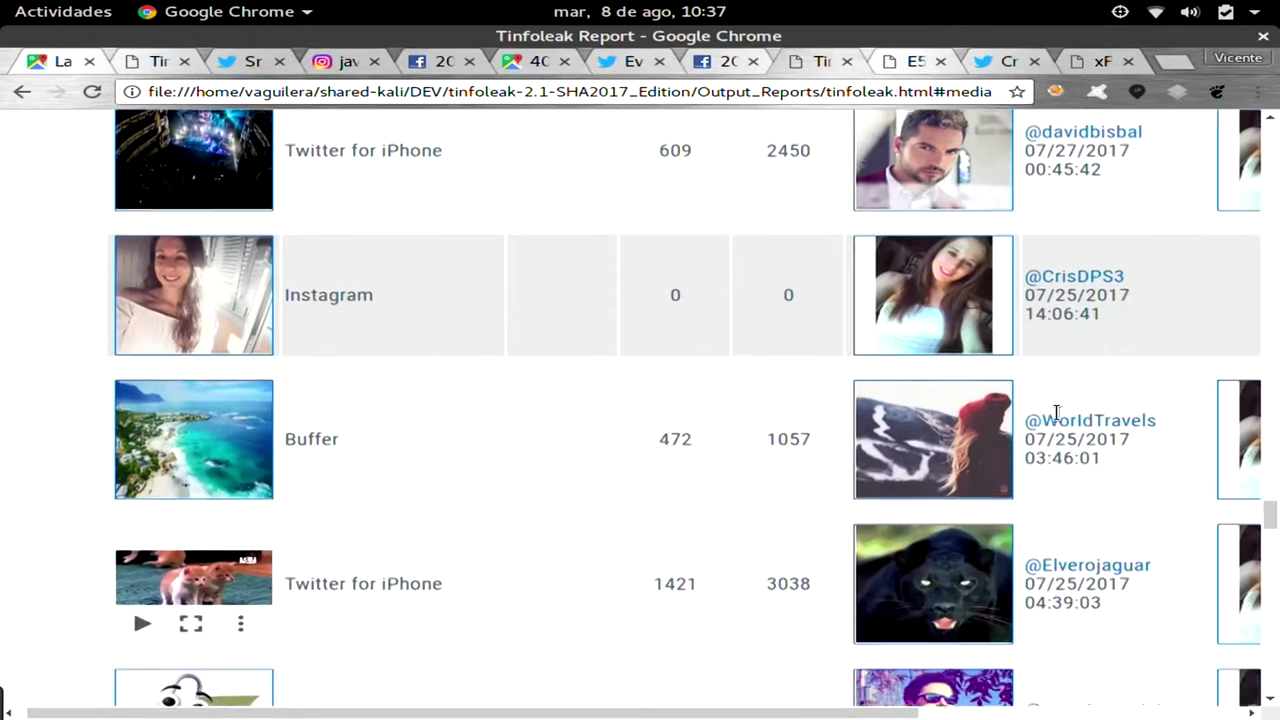
{"action": "scroll", "coordinate": [1059, 418], "scroll_direction": "right", "scroll_amount": 2}
{"action": "scroll", "coordinate": [1059, 418], "scroll_direction": "right", "scroll_amount": 3}
{"action": "scroll", "coordinate": [1059, 418], "scroll_direction": "left", "scroll_amount": 2}
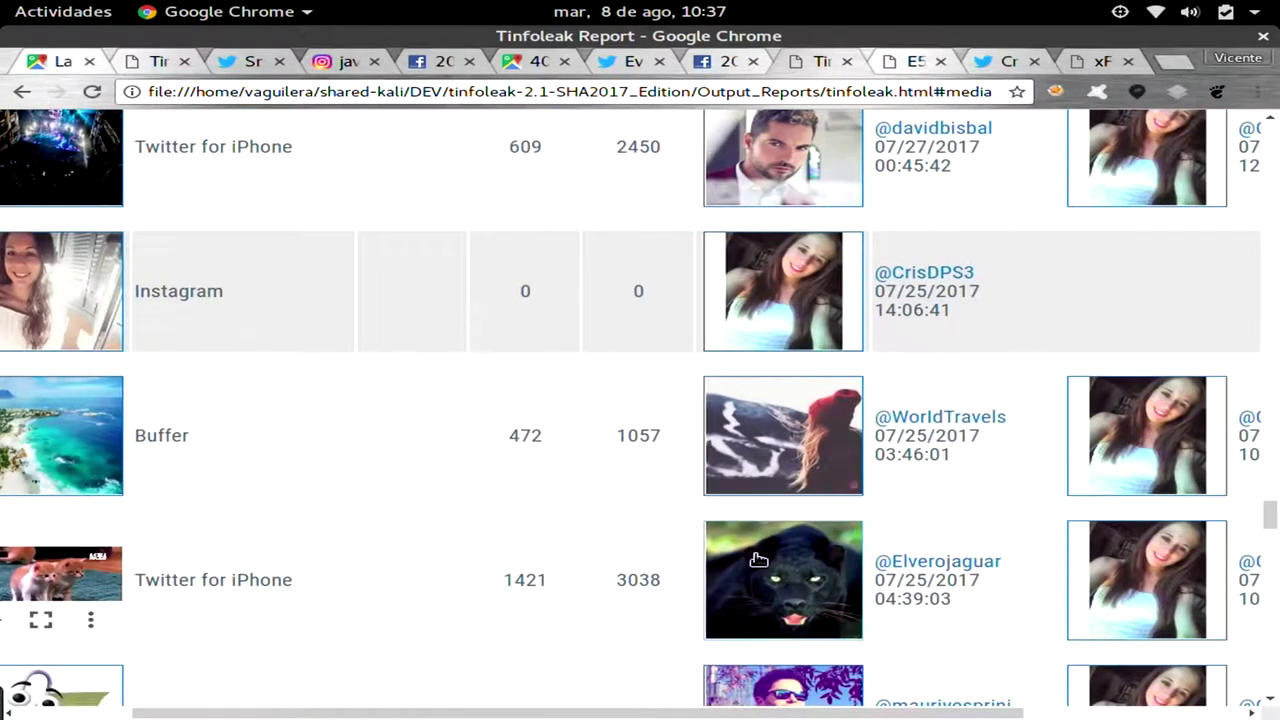
{"action": "left_click", "coordinate": [758, 457]}
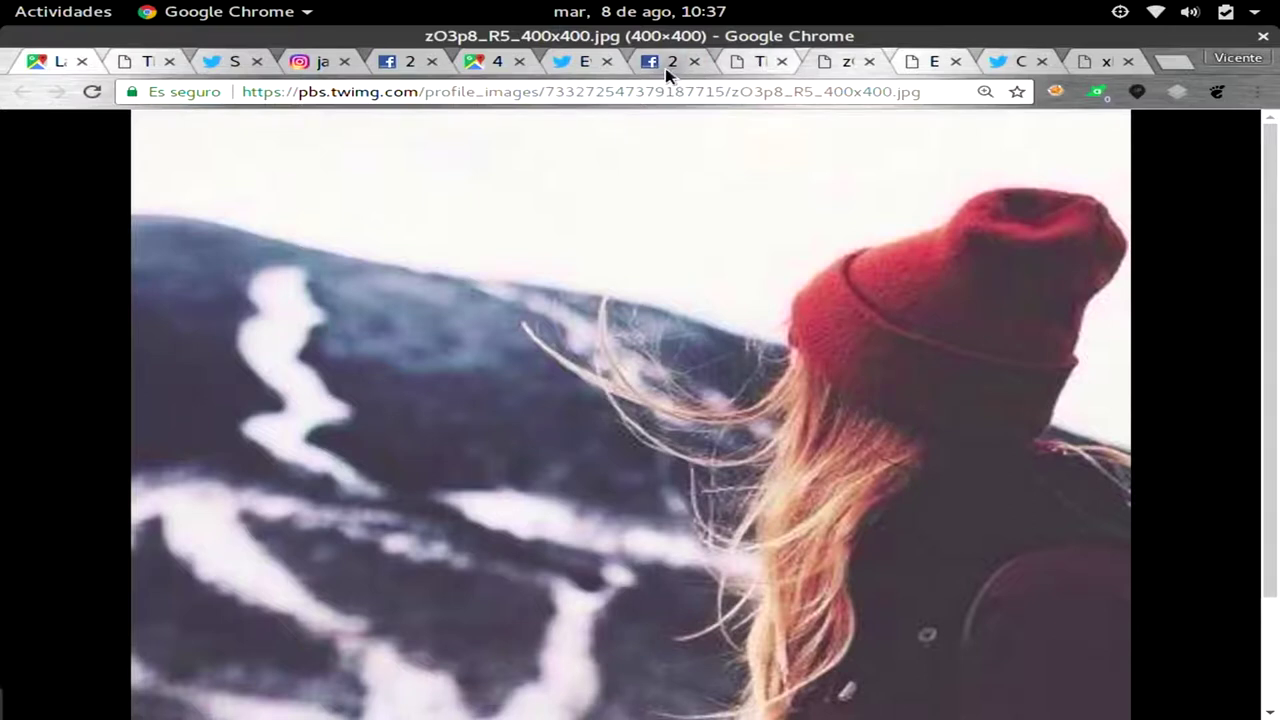
Return to the Tinfoleak report and continue down the media entries.
{"action": "left_click", "coordinate": [750, 62]}
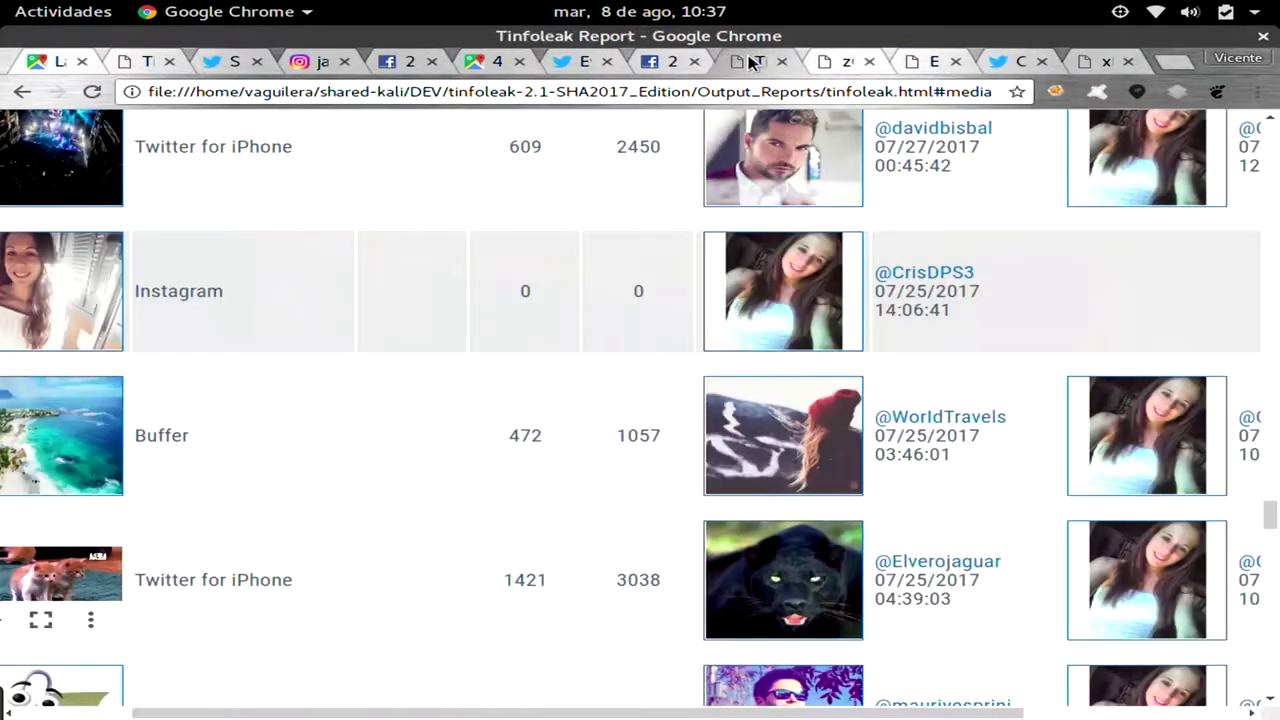
{"action": "scroll", "coordinate": [780, 268], "scroll_direction": "right", "scroll_amount": 6}
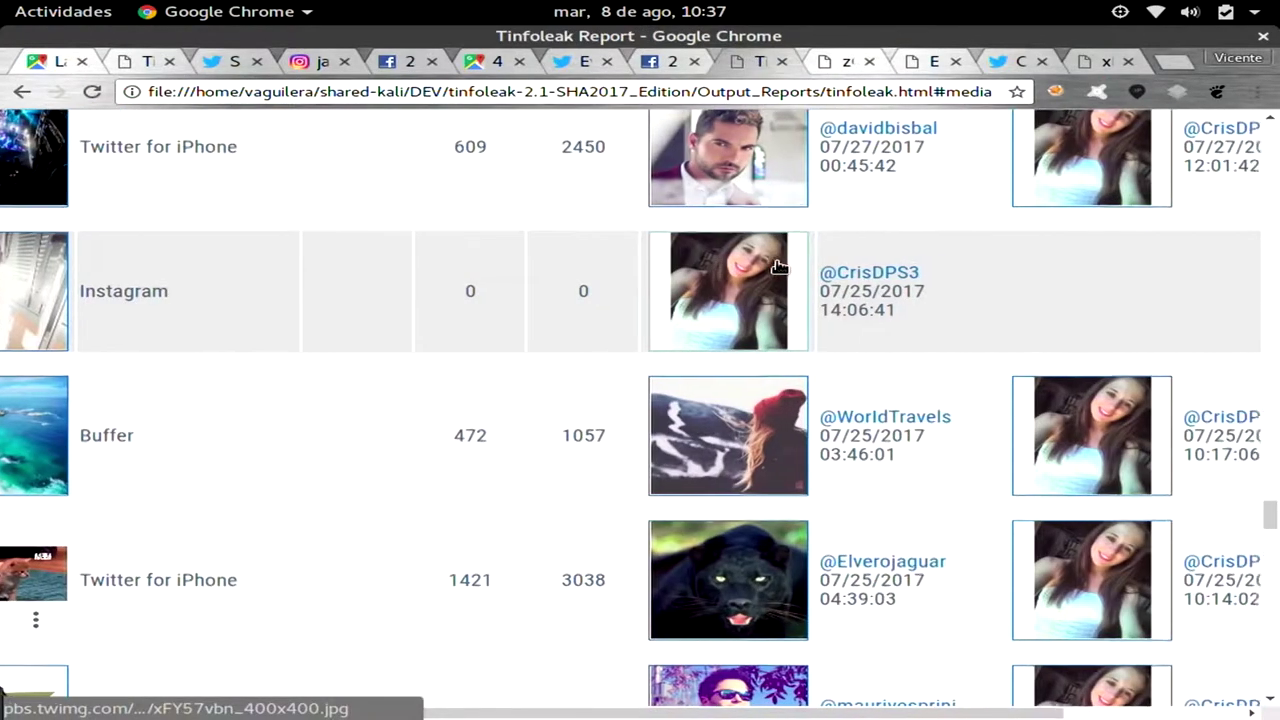
{"action": "scroll", "coordinate": [780, 268], "scroll_direction": "left", "scroll_amount": 2}
{"action": "scroll", "coordinate": [780, 268], "scroll_direction": "down", "scroll_amount": 10}
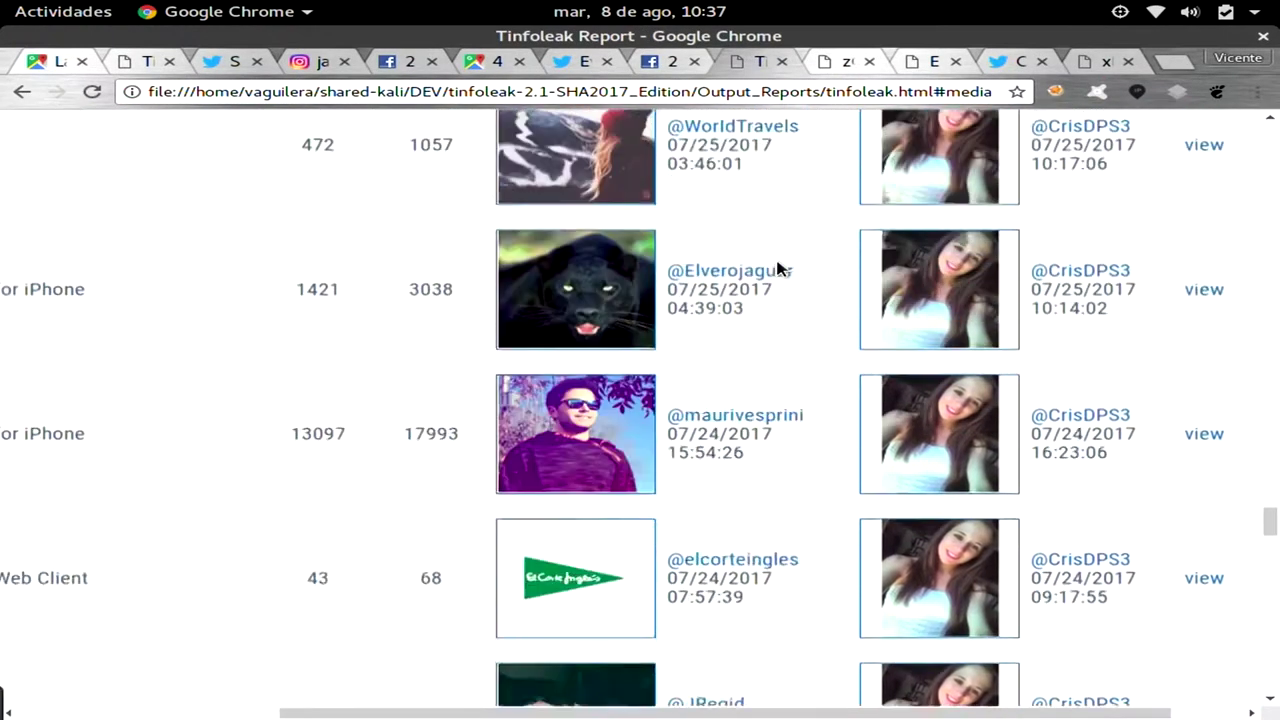
{"action": "scroll", "coordinate": [778, 268], "scroll_direction": "down", "scroll_amount": 13}
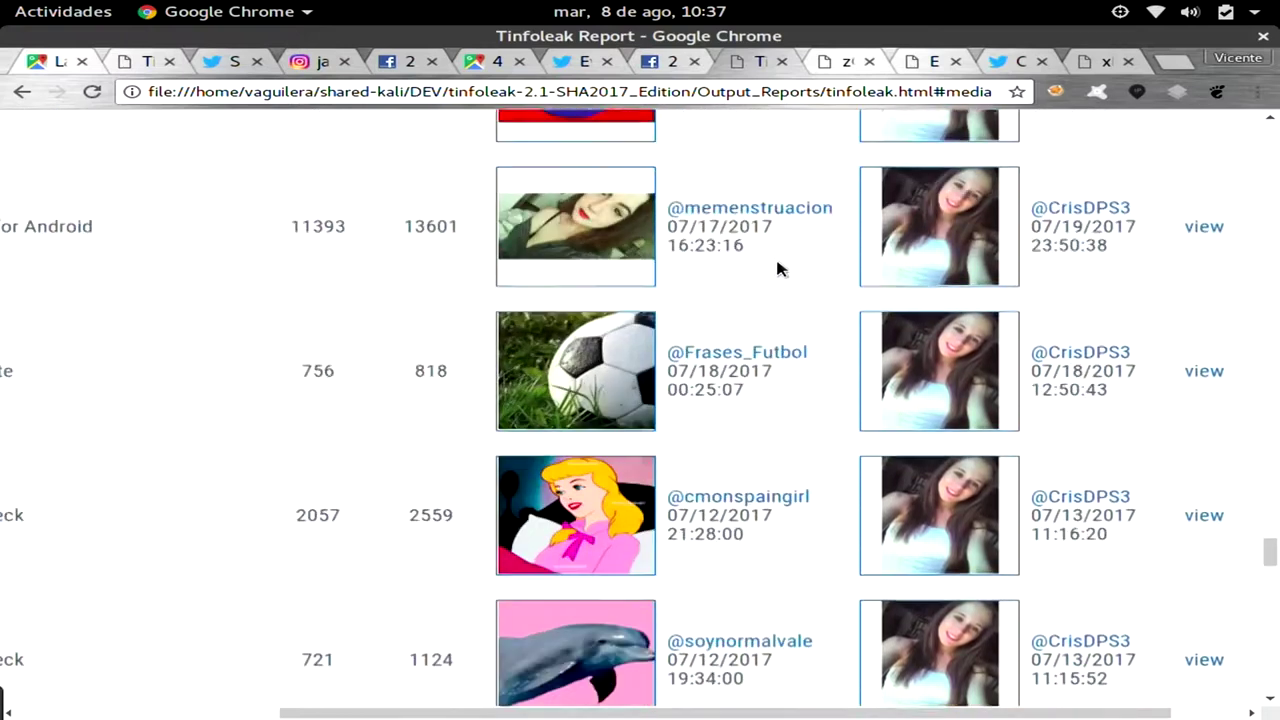
{"action": "scroll", "coordinate": [778, 268], "scroll_direction": "down", "scroll_amount": 5}
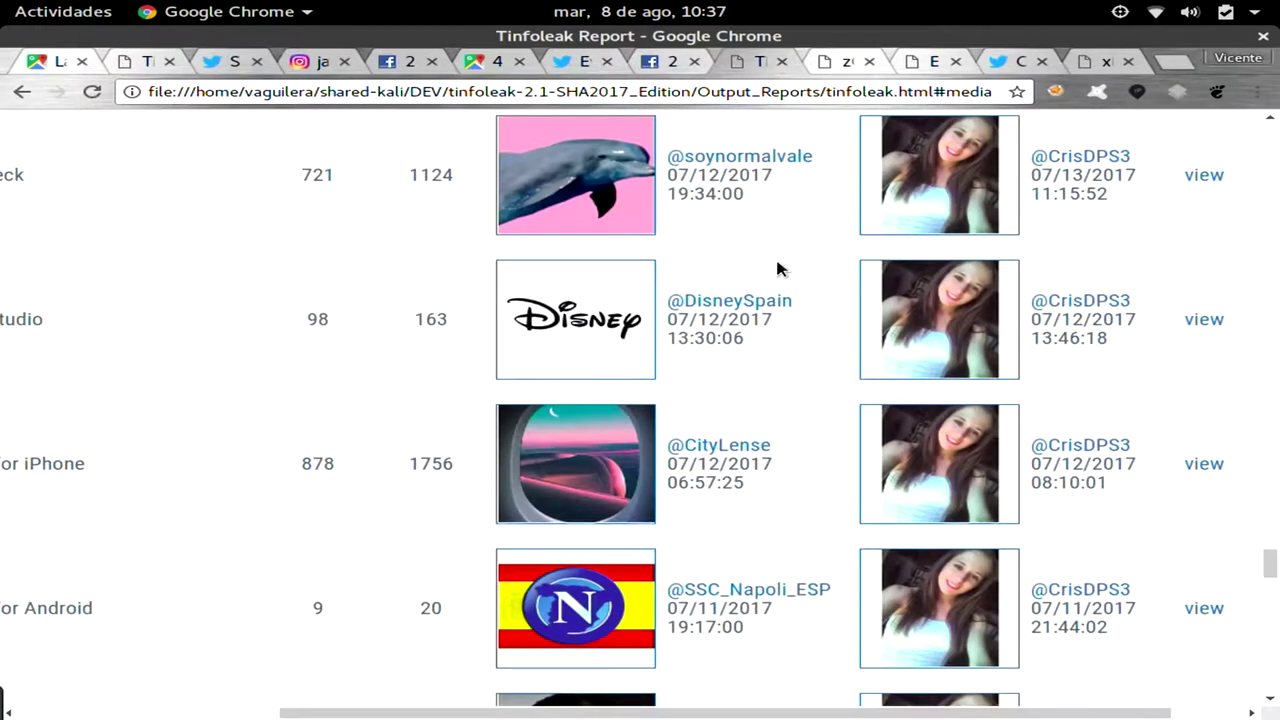
{"action": "scroll", "coordinate": [778, 268], "scroll_direction": "left", "scroll_amount": 7}
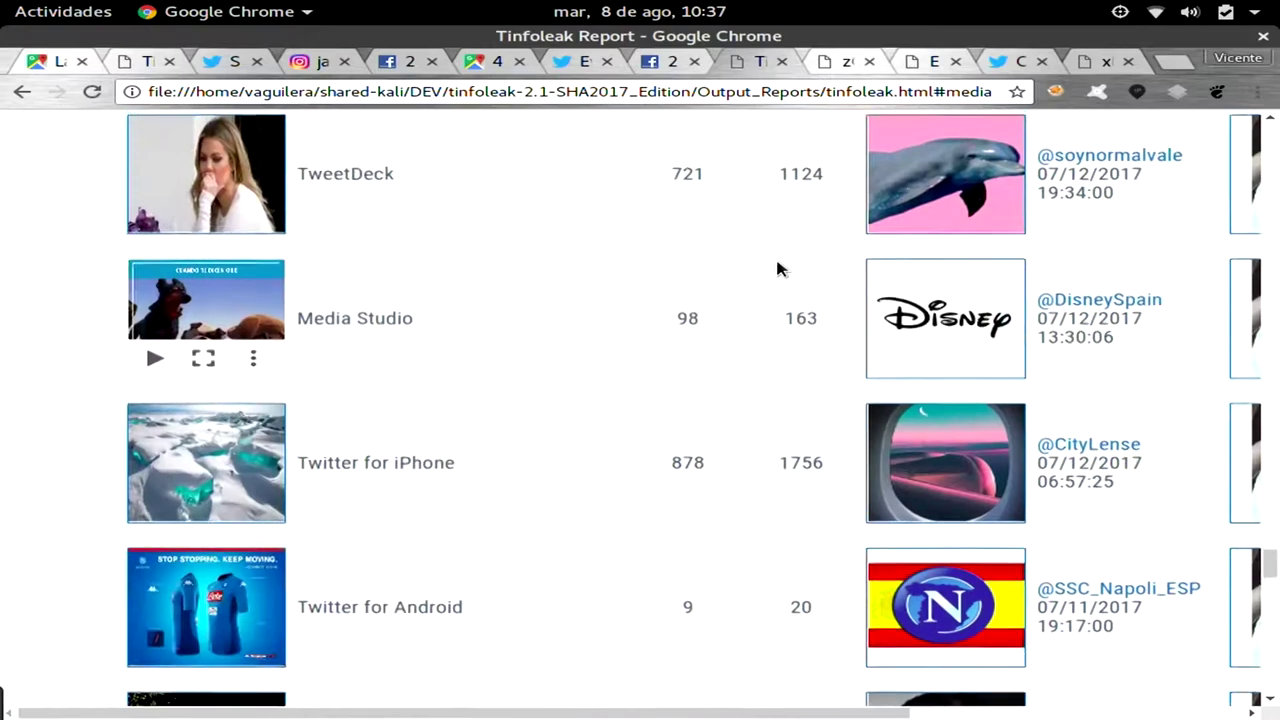
Scroll to the media table's end at 'Total: 53 results' and the following geolocation sections.
{"action": "scroll", "coordinate": [778, 268], "scroll_direction": "down", "scroll_amount": 1}
{"action": "scroll", "coordinate": [778, 268], "scroll_direction": "down", "scroll_amount": 8}
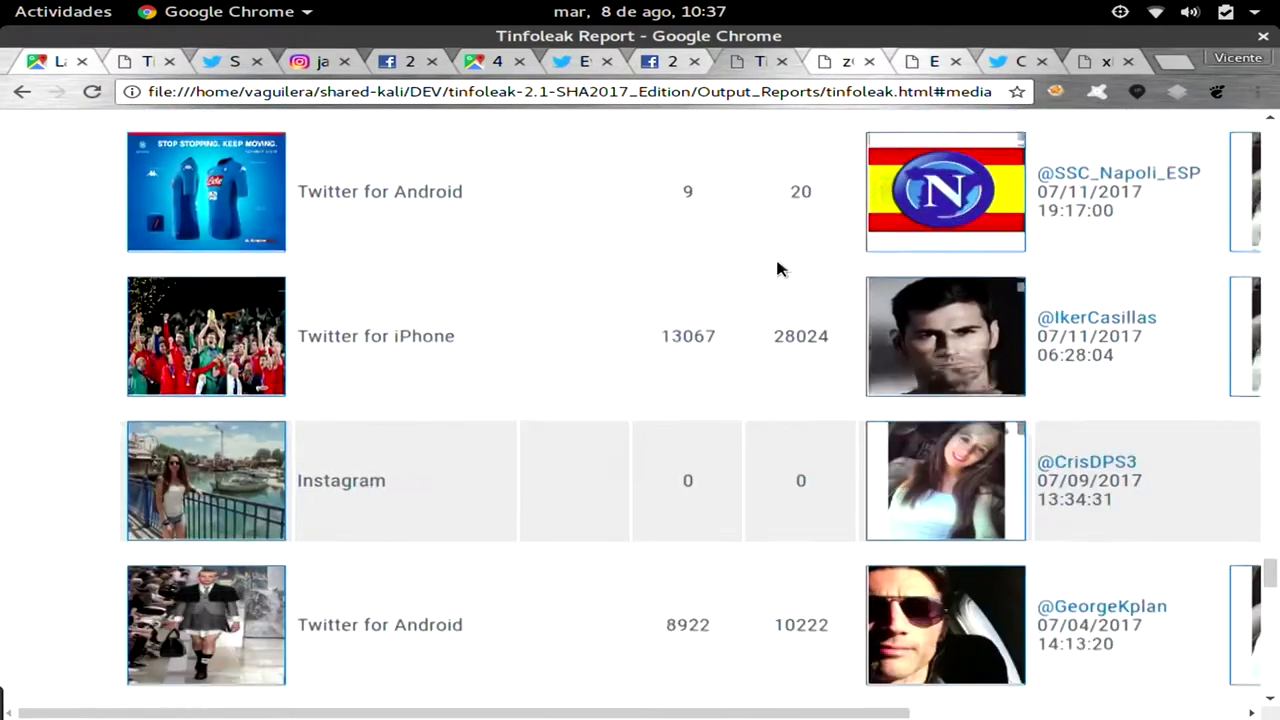
{"action": "scroll", "coordinate": [778, 268], "scroll_direction": "down", "scroll_amount": 5}
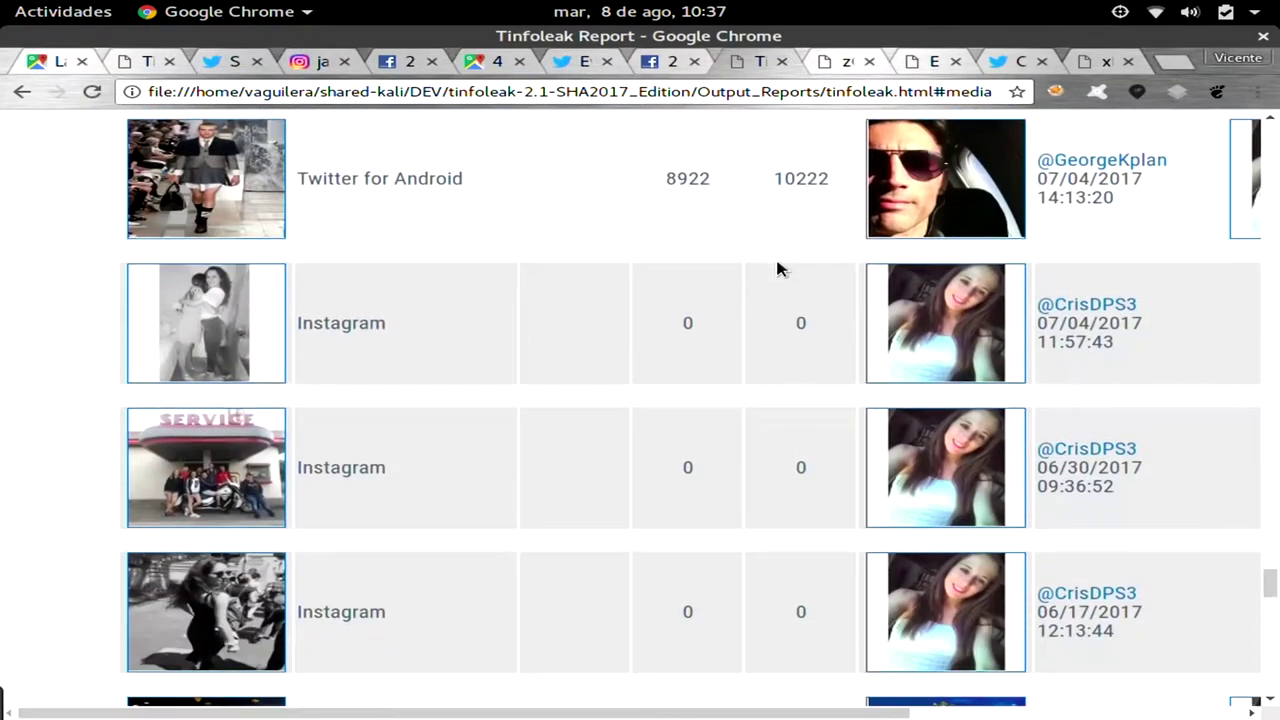
{"action": "scroll", "coordinate": [778, 268], "scroll_direction": "down", "scroll_amount": 5}
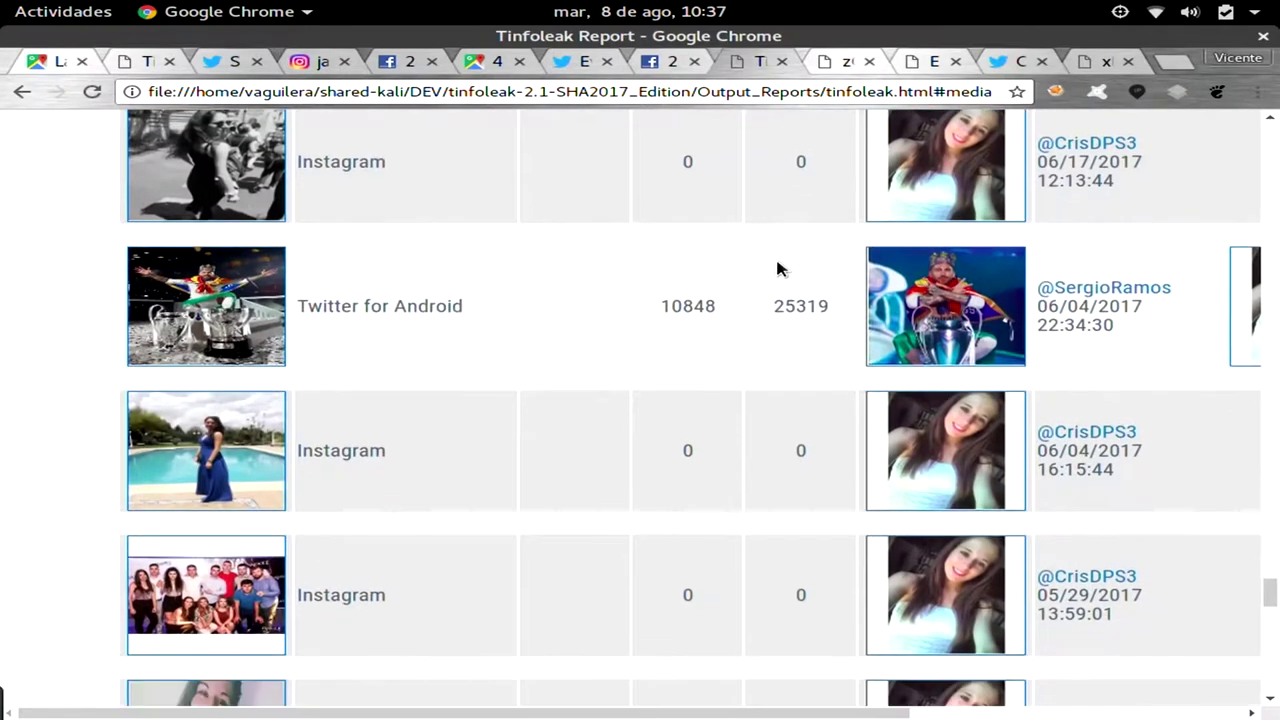
{"action": "scroll", "coordinate": [778, 268], "scroll_direction": "down", "scroll_amount": 8}
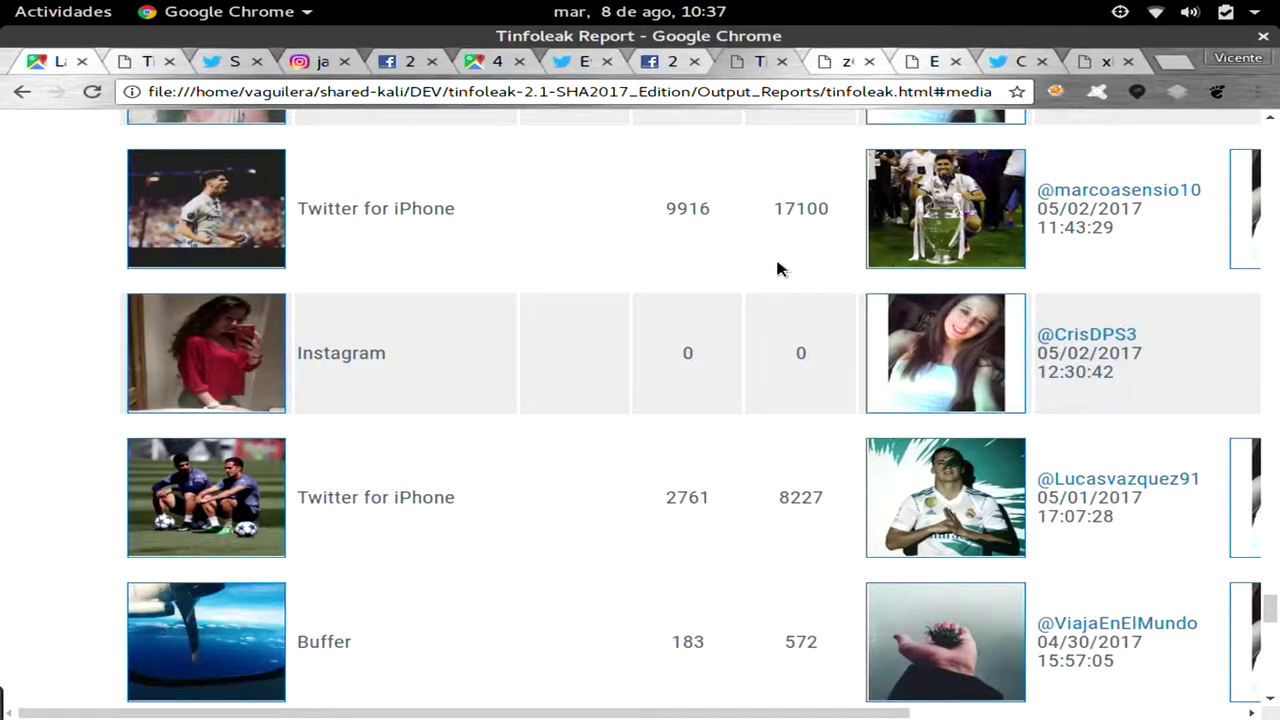
{"action": "scroll", "coordinate": [778, 268], "scroll_direction": "down", "scroll_amount": 4}
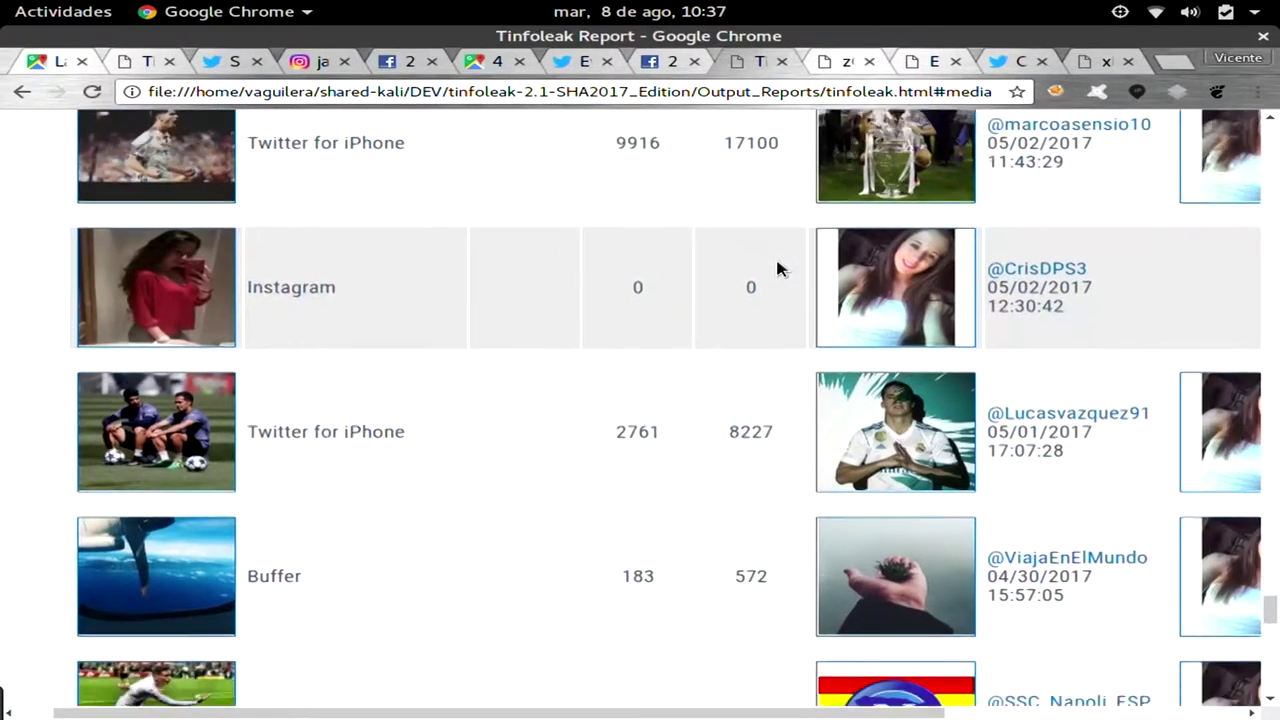
{"action": "scroll", "coordinate": [778, 268], "scroll_direction": "down", "scroll_amount": 20}
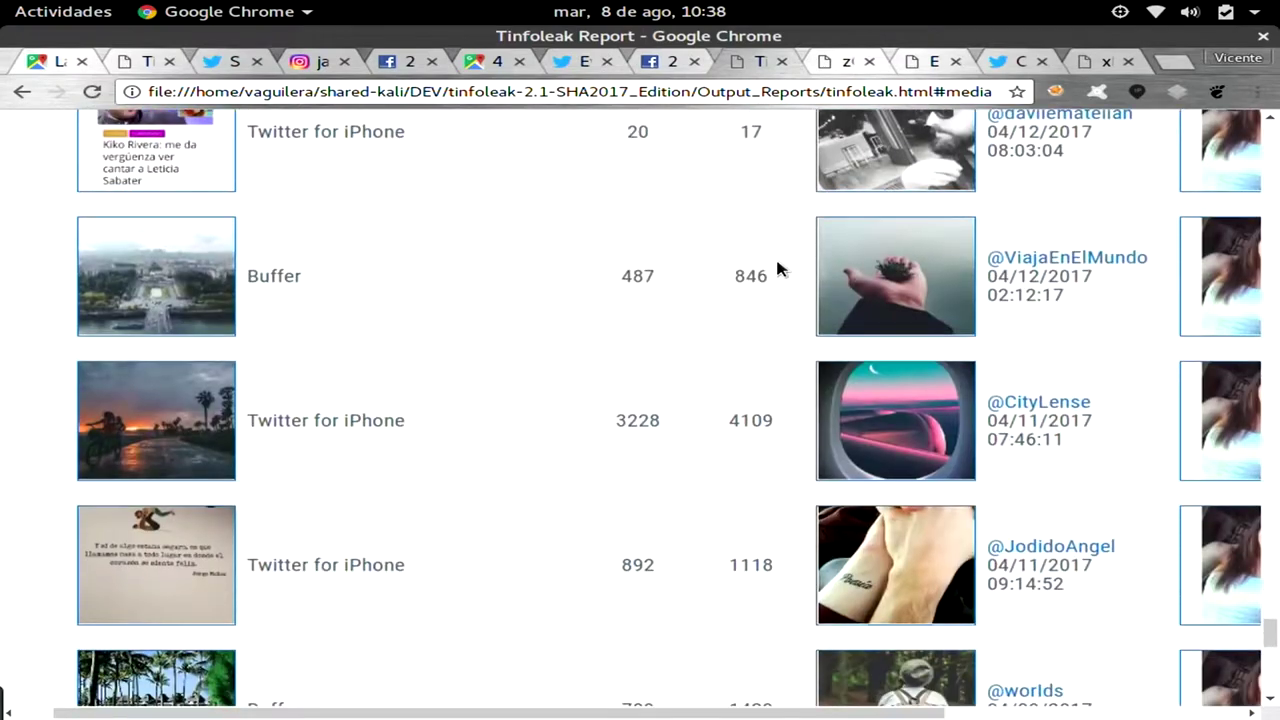
{"action": "scroll", "coordinate": [778, 268], "scroll_direction": "down", "scroll_amount": 20}
{"action": "scroll", "coordinate": [778, 268], "scroll_direction": "up", "scroll_amount": 2}
{"action": "scroll", "coordinate": [778, 268], "scroll_direction": "up", "scroll_amount": 1}
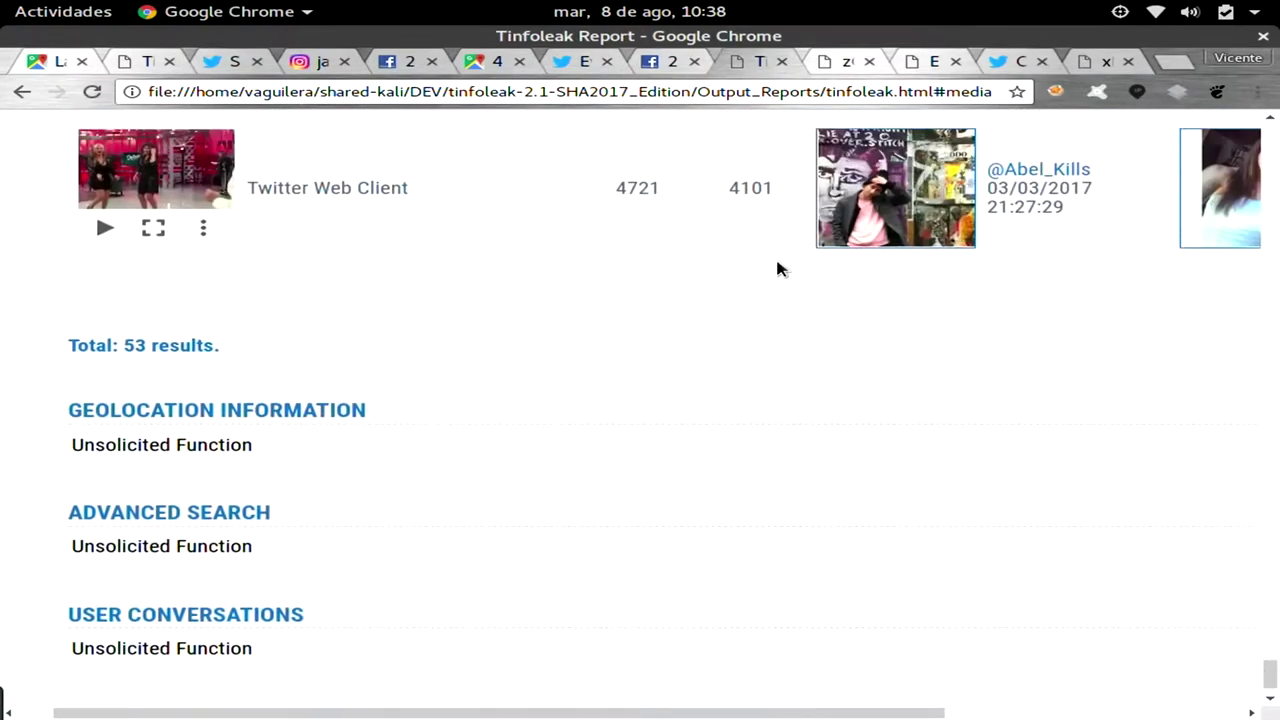
Rerun the tinfoleak command on crisdps3 with the --top 10 option.
{"action": "key", "text": "alt+Tab"}
{"action": "key", "text": "Up"}
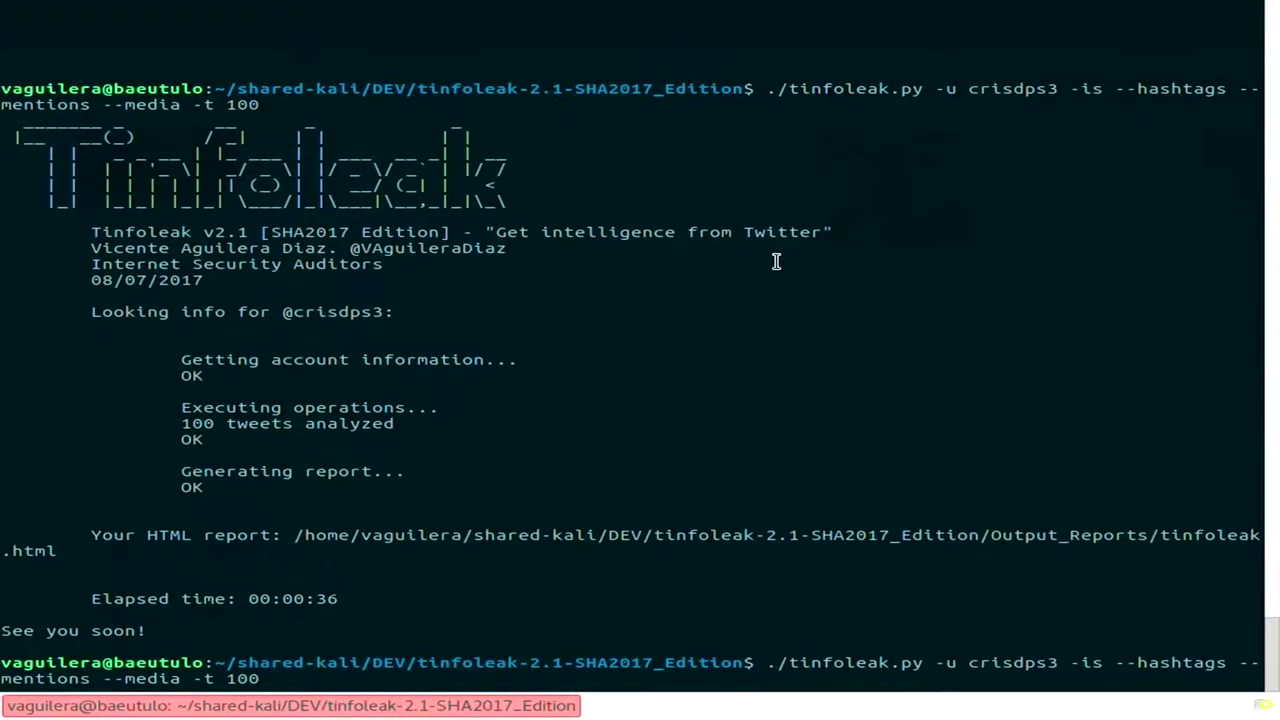
{"action": "key", "text": "BackSpace"}
{"action": "key", "text": "BackSpace"}
{"action": "key", "text": "BackSpace"}
{"action": "key", "text": "BackSpace"}
{"action": "key", "text": "BackSpace"}
{"action": "key", "text": "BackSpace"}
{"action": "key", "text": "BackSpace"}
{"action": "key", "text": "BackSpace"}
{"action": "key", "text": "BackSpace"}
{"action": "key", "text": "BackSpace"}
{"action": "key", "text": "BackSpace"}
{"action": "key", "text": "BackSpace"}
{"action": "key", "text": "BackSpace"}
{"action": "key", "text": "BackSpace"}
{"action": "key", "text": "BackSpace"}
{"action": "key", "text": "BackSpace"}
{"action": "key", "text": "BackSpace"}
{"action": "key", "text": "BackSpace"}
{"action": "key", "text": "BackSpace"}
{"action": "key", "text": "BackSpace"}
{"action": "key", "text": "BackSpace"}
{"action": "key", "text": "BackSpace"}
{"action": "key", "text": "BackSpace"}
{"action": "key", "text": "BackSpace"}
{"action": "key", "text": "BackSpace"}
{"action": "key", "text": "BackSpace"}
{"action": "key", "text": "BackSpace"}
{"action": "key", "text": "BackSpace"}
{"action": "key", "text": "BackSpace"}
{"action": "key", "text": "BackSpace"}
{"action": "key", "text": "BackSpace"}
{"action": "key", "text": "BackSpace"}
{"action": "key", "text": "BackSpace"}
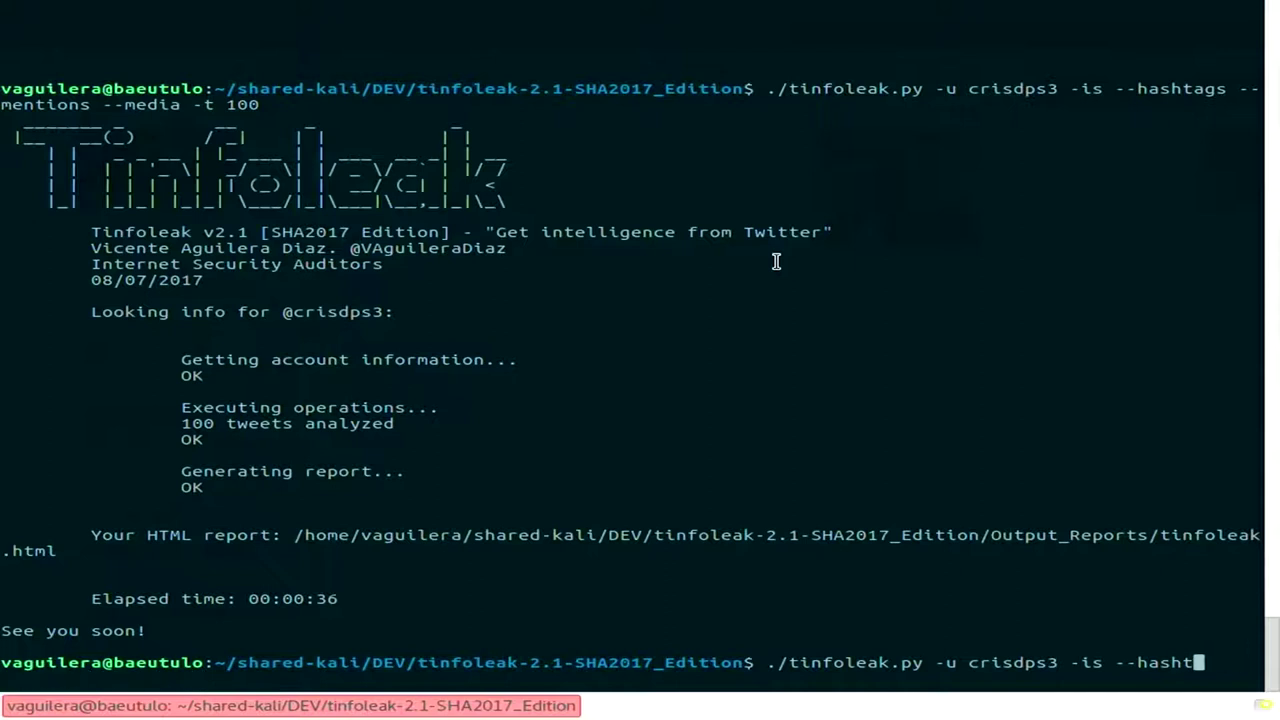
{"action": "type", "text": "--top 10"}
{"action": "key", "text": "Return"}
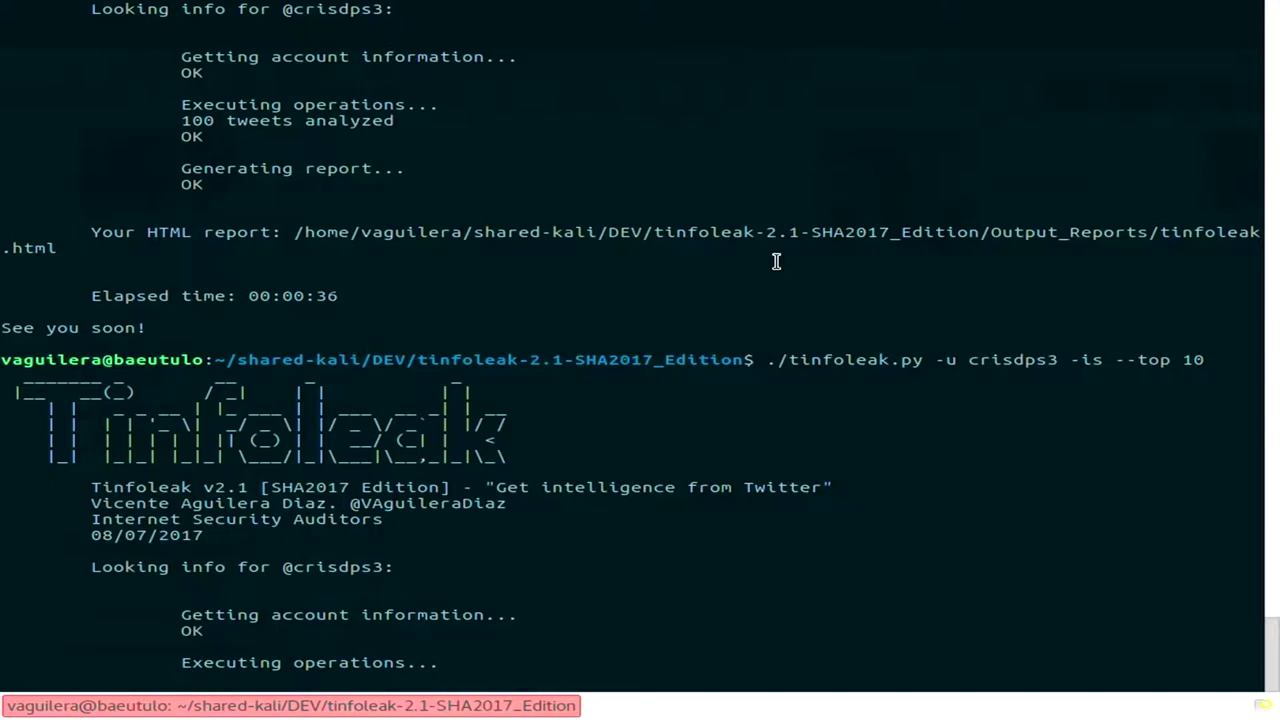
Interrupt the run and restart it limited to 20 tweets with -t 20.
{"action": "key", "text": "ctrl+c"}
{"action": "key", "text": "ctrl+c"}
{"action": "key", "text": "Up"}
{"action": "type", "text": "-t"}
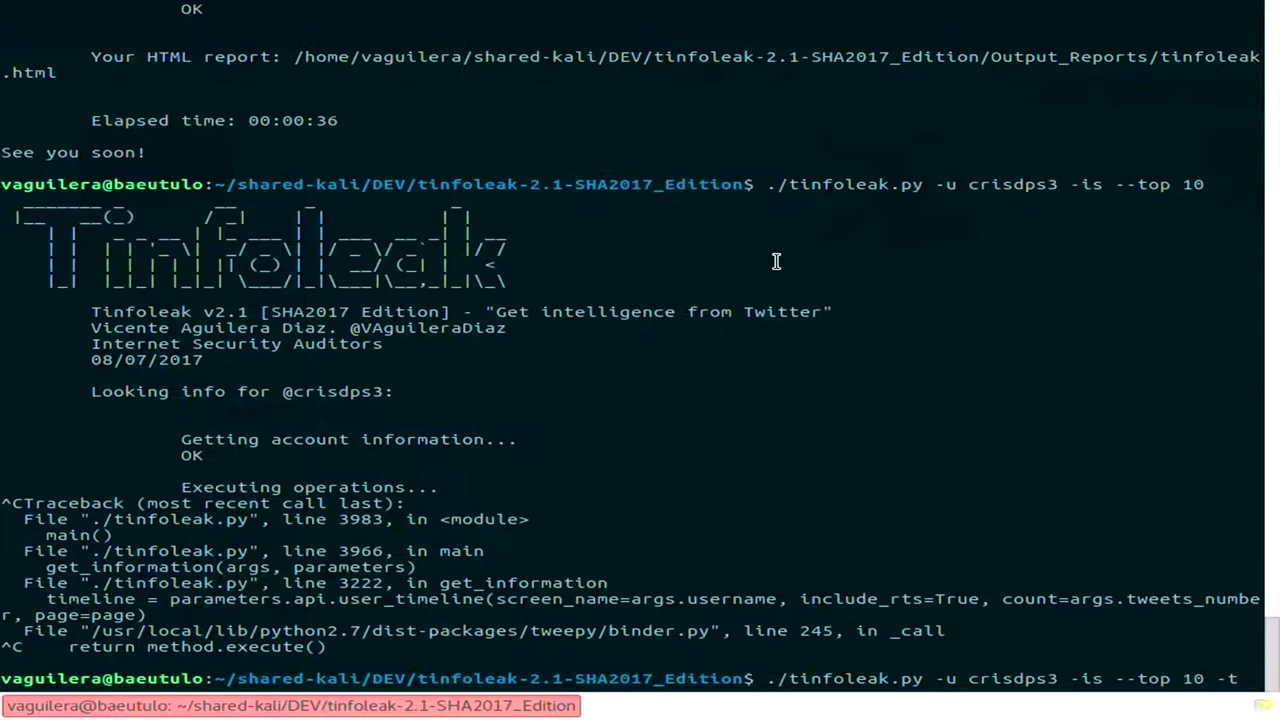
{"action": "type", "text": "20"}
{"action": "key", "text": "Return"}
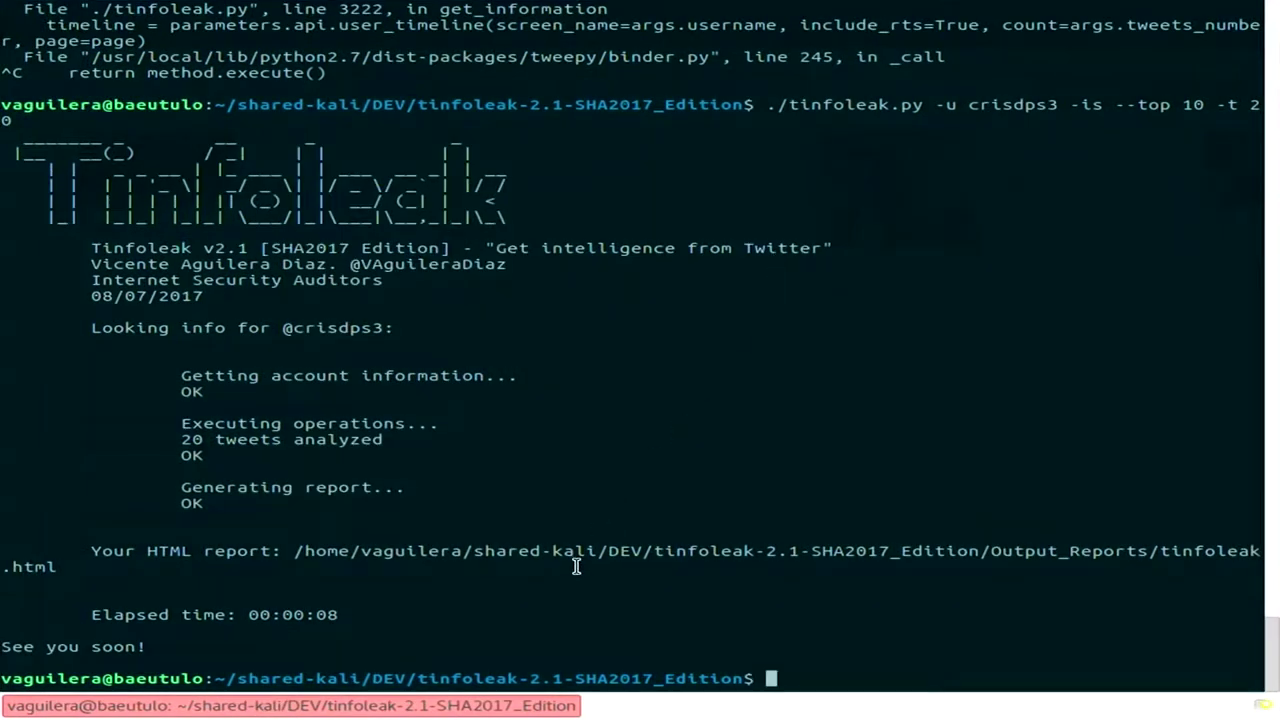
Copy the generated HTML report's path from the terminal output.
{"action": "double_click", "coordinate": [579, 556]}
{"action": "right_click", "coordinate": [577, 566]}
{"action": "left_click", "coordinate": [697, 272]}
{"action": "key", "text": "alt+Tab"}
Load the copied crisdps3 report path in a new browser tab.
{"action": "key", "text": "ctrl+t"}
{"action": "key", "text": "ctrl+v"}
{"action": "key", "text": "Return"}
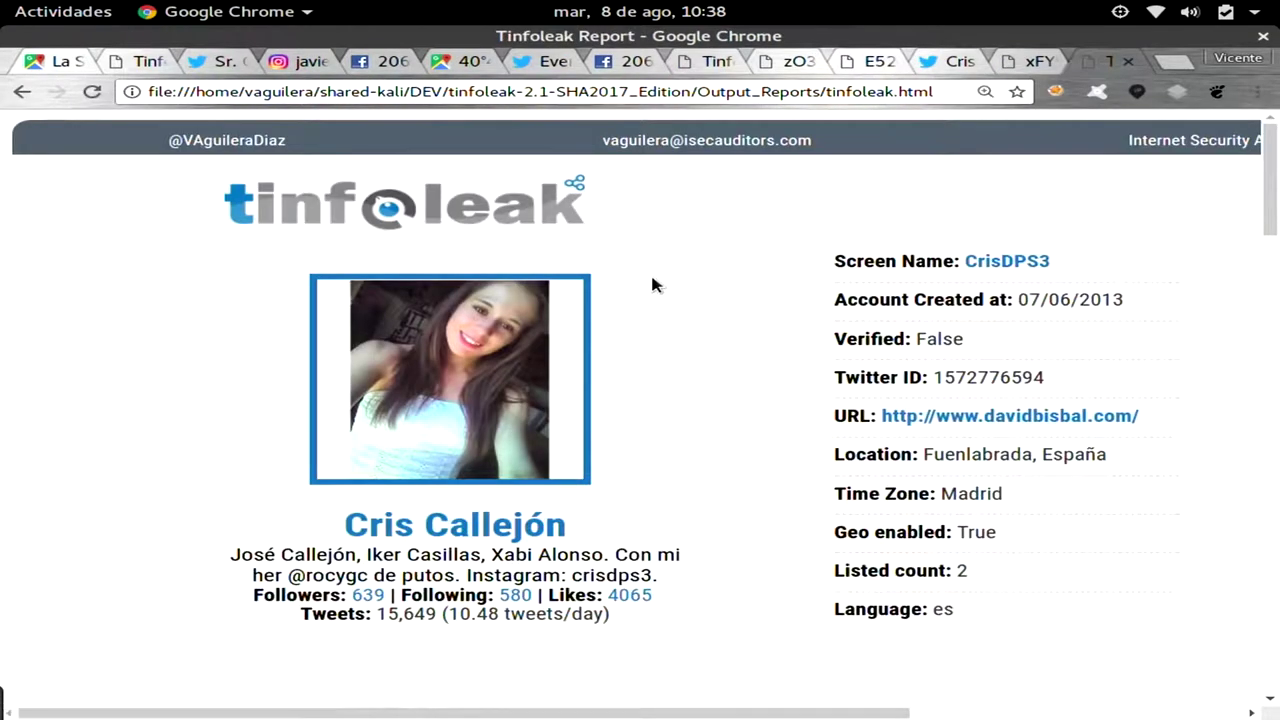
Go to the GEO section showing one geotagged Instagram tweet in Alaraz.
{"action": "scroll", "coordinate": [652, 279], "scroll_direction": "down", "scroll_amount": 5}
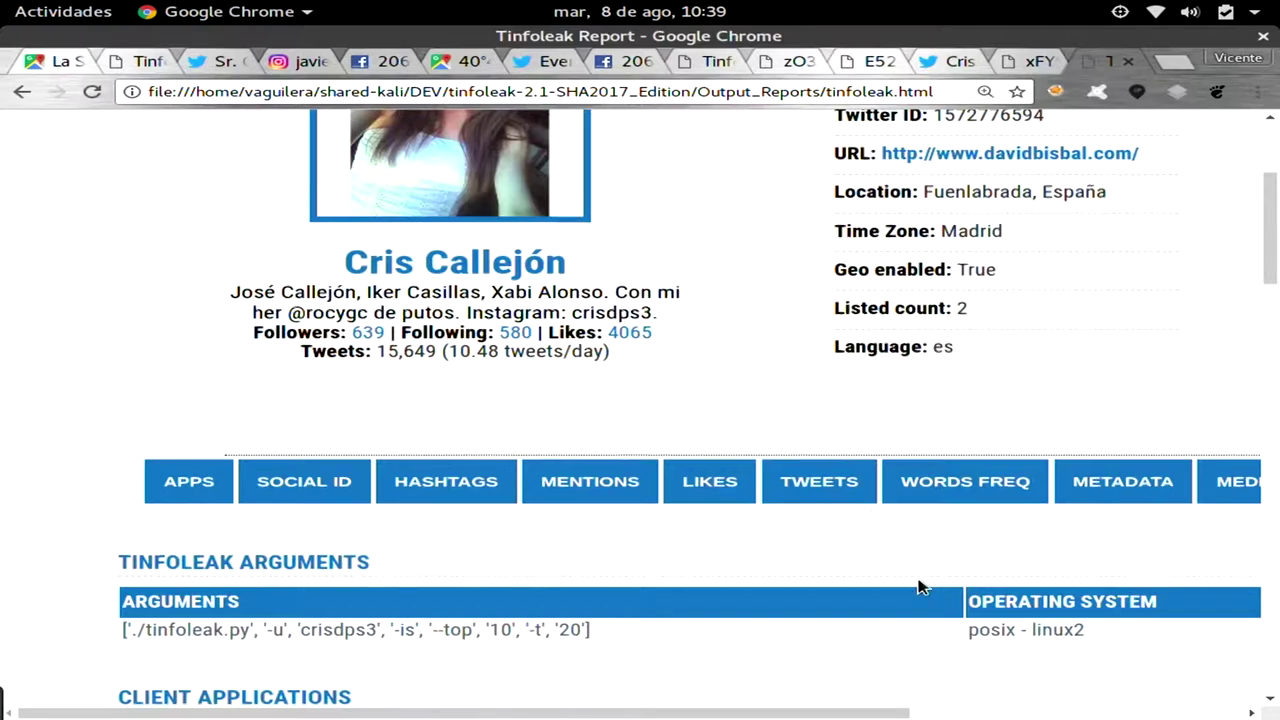
{"action": "scroll", "coordinate": [918, 587], "scroll_direction": "right", "scroll_amount": 6}
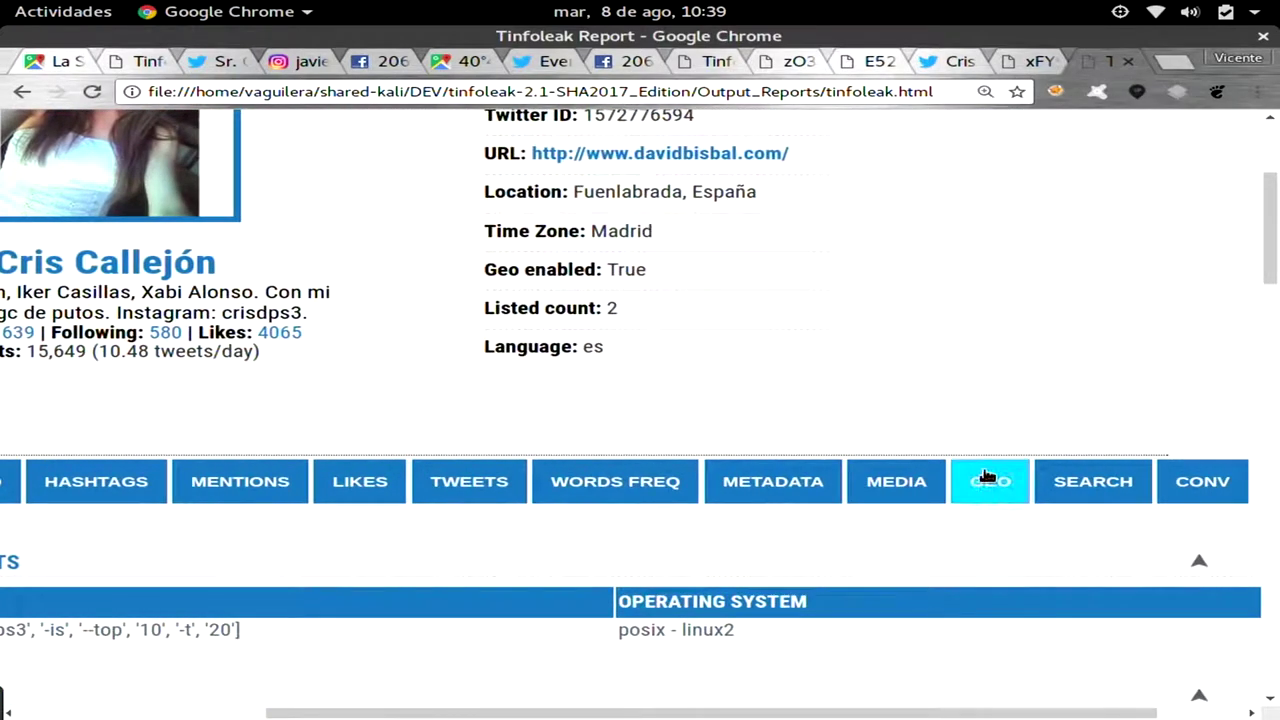
{"action": "left_click", "coordinate": [986, 480]}
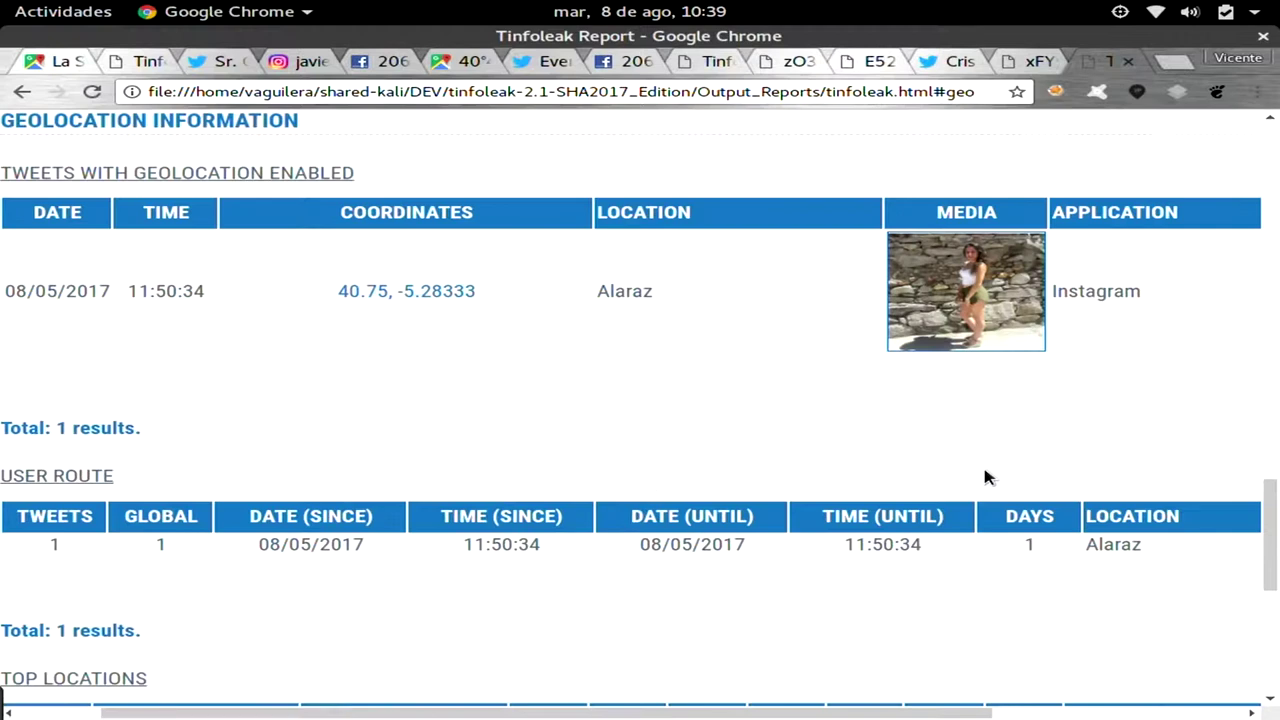
{"action": "scroll", "coordinate": [986, 478], "scroll_direction": "left", "scroll_amount": 2}
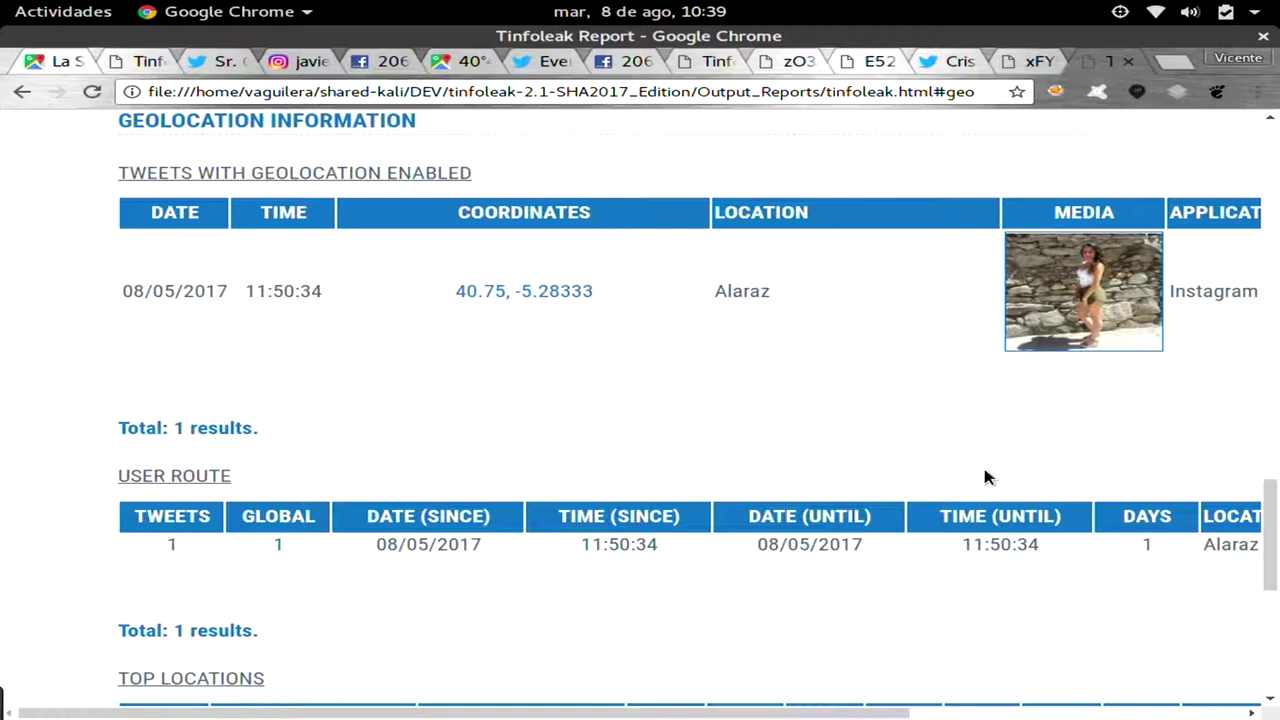
Edit the recalled command to analyze stevewoz with -is --top 10 -t 200 and run it.
{"action": "key", "text": "F12"}
{"action": "key", "text": "ctrl+l"}
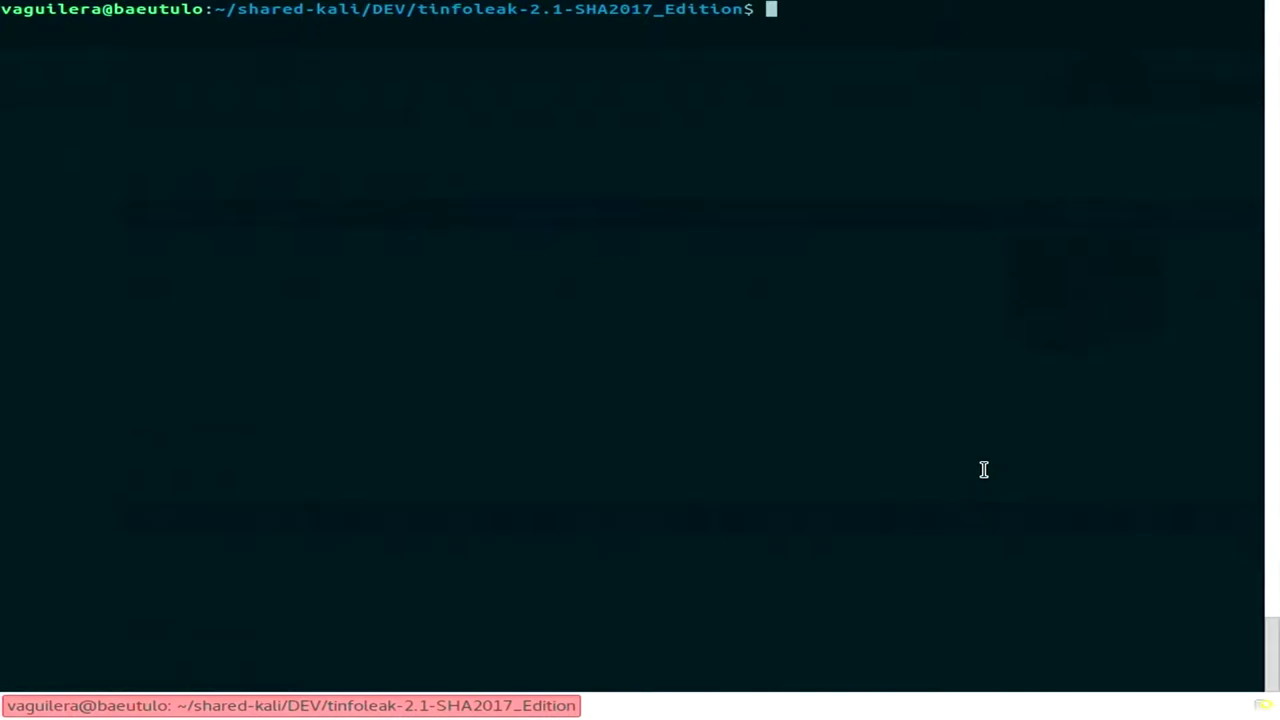
{"action": "key", "text": "Up"}
{"action": "key", "text": "Left"}
{"action": "key", "text": "Left"}
{"action": "key", "text": "Left"}
{"action": "key", "text": "Left"}
{"action": "key", "text": "Left"}
{"action": "key", "text": "Left"}
{"action": "key", "text": "Left"}
{"action": "key", "text": "Left"}
{"action": "key", "text": "Left"}
{"action": "key", "text": "Left"}
{"action": "key", "text": "Left"}
{"action": "key", "text": "Left"}
{"action": "key", "text": "Left"}
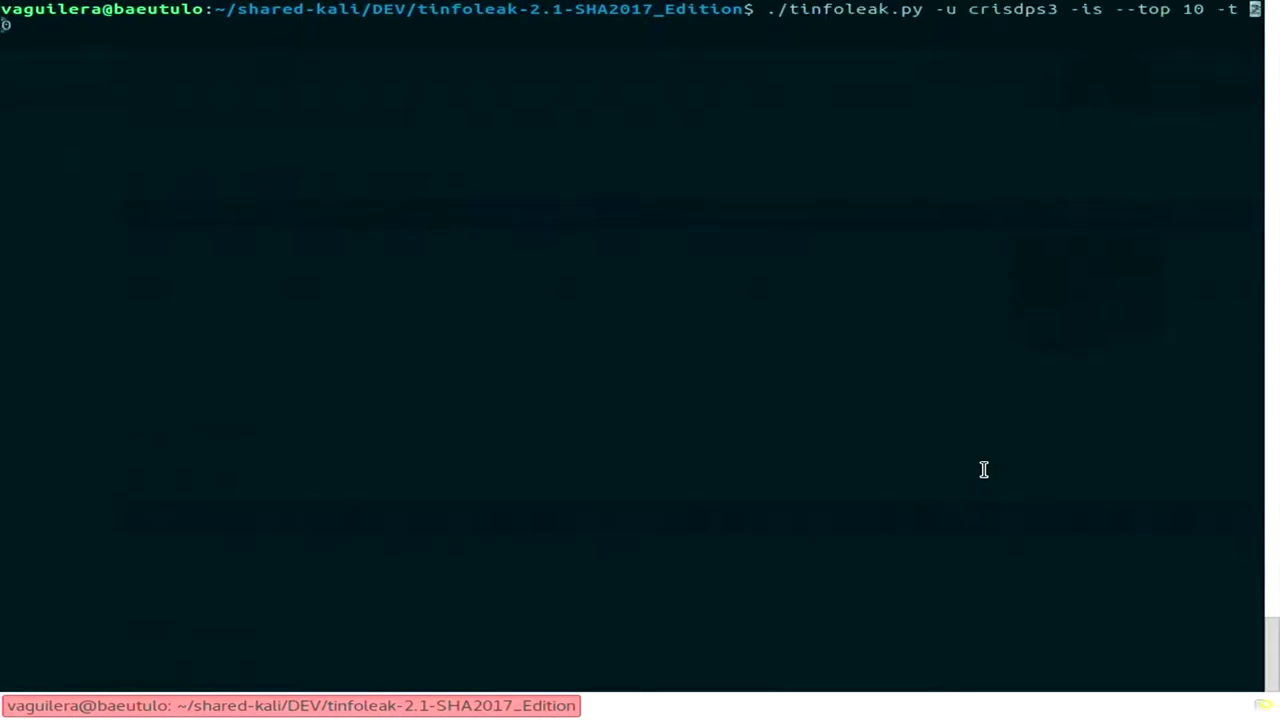
{"action": "key", "text": "Left"}
{"action": "key", "text": "Left"}
{"action": "key", "text": "Left"}
{"action": "key", "text": "Left"}
{"action": "key", "text": "Left"}
{"action": "key", "text": "Left"}
{"action": "key", "text": "BackSpace"}
{"action": "key", "text": "BackSpace"}
{"action": "key", "text": "BackSpace"}
{"action": "key", "text": "BackSpace"}
{"action": "key", "text": "BackSpace"}
{"action": "key", "text": "BackSpace"}
{"action": "key", "text": "BackSpace"}
{"action": "key", "text": "BackSpace"}
{"action": "type", "text": "stevewoz"}
{"action": "key", "text": "Right"}
{"action": "key", "text": "Right"}
{"action": "key", "text": "Right"}
{"action": "key", "text": "Right"}
{"action": "key", "text": "Right"}
{"action": "key", "text": "Right"}
{"action": "key", "text": "Right"}
{"action": "key", "text": "Right"}
{"action": "key", "text": "Right"}
{"action": "key", "text": "Right"}
{"action": "key", "text": "Right"}
{"action": "key", "text": "Right"}
{"action": "key", "text": "Right"}
{"action": "key", "text": "Right"}
{"action": "key", "text": "Right"}
{"action": "key", "text": "Right"}
{"action": "key", "text": "Right"}
{"action": "key", "text": "Right"}
{"action": "key", "text": "Right"}
{"action": "key", "text": "Right"}
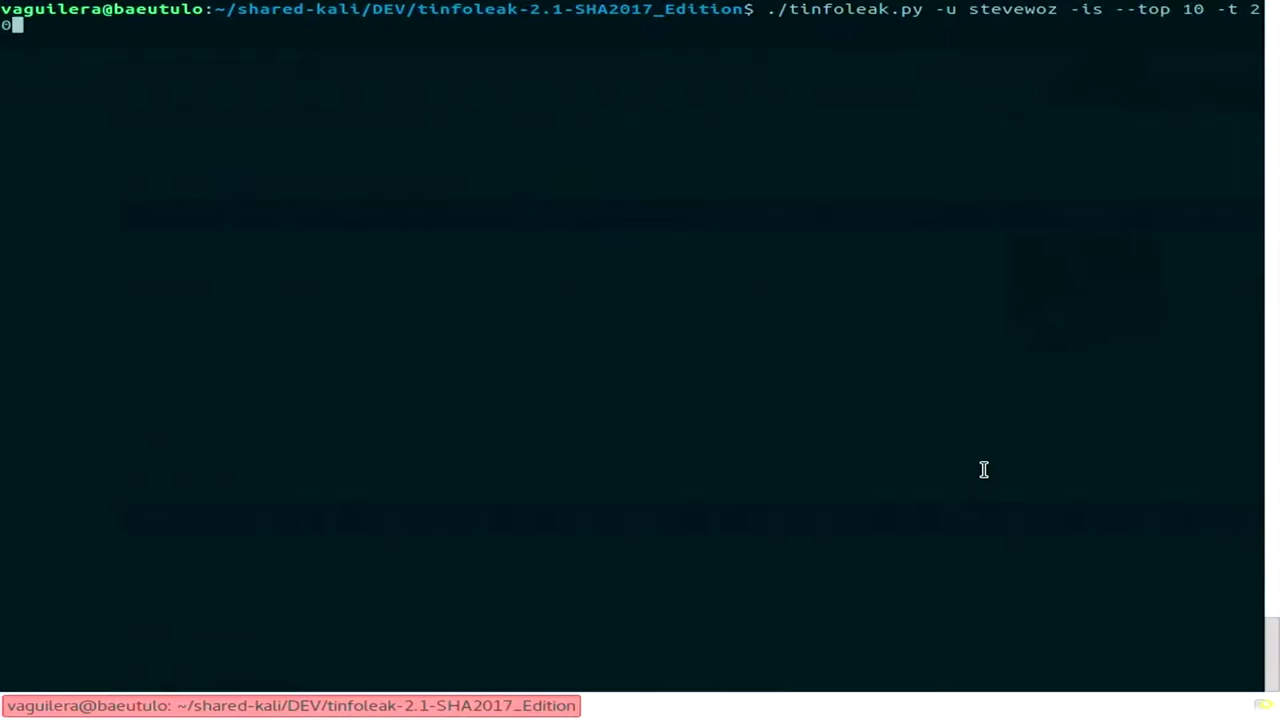
{"action": "type", "text": "0"}
{"action": "key", "text": "Return"}
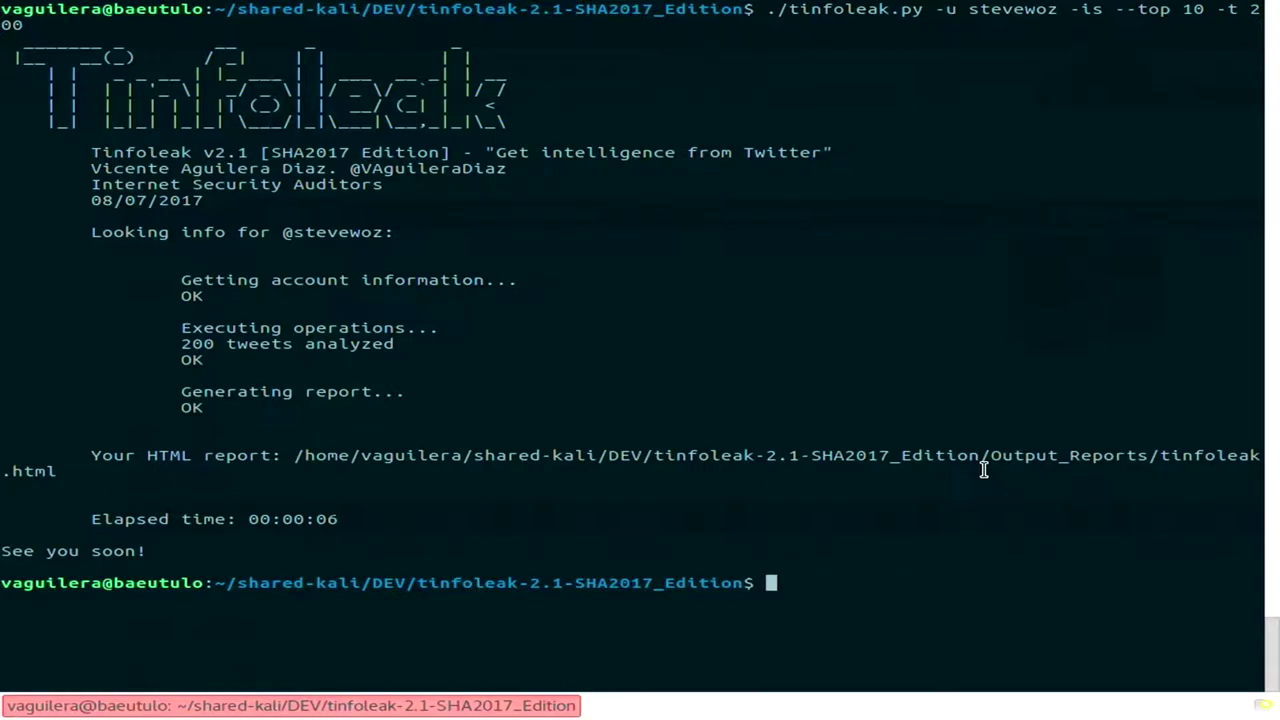
{"action": "key", "text": "alt+Tab"}
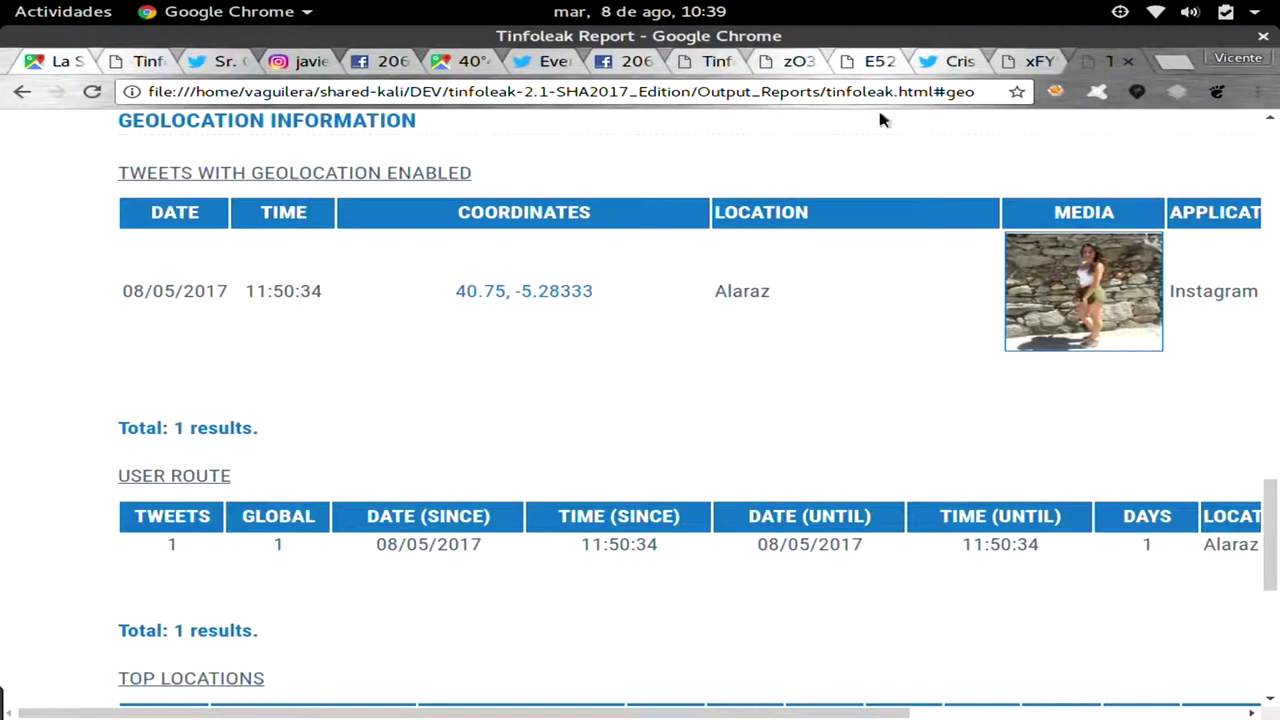
Reload the Tinfoleak report from its top by removing the #geo anchor from the address.
{"action": "left_click", "coordinate": [868, 92]}
{"action": "key", "text": "End"}
{"action": "key", "text": "BackSpace"}
{"action": "key", "text": "BackSpace"}
{"action": "key", "text": "BackSpace"}
{"action": "key", "text": "BackSpace"}
{"action": "key", "text": "Return"}
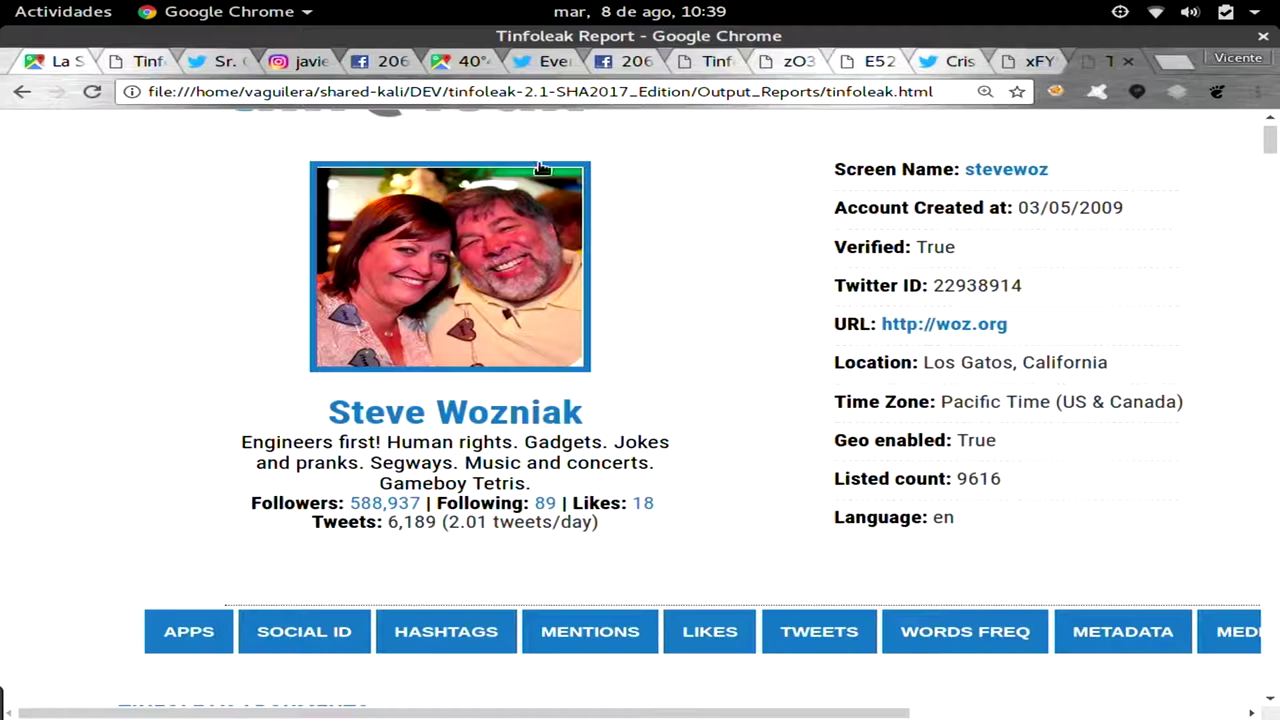
View the profile photo full size, then highlight the profile's Geo enabled value True.
{"action": "left_click", "coordinate": [504, 224]}
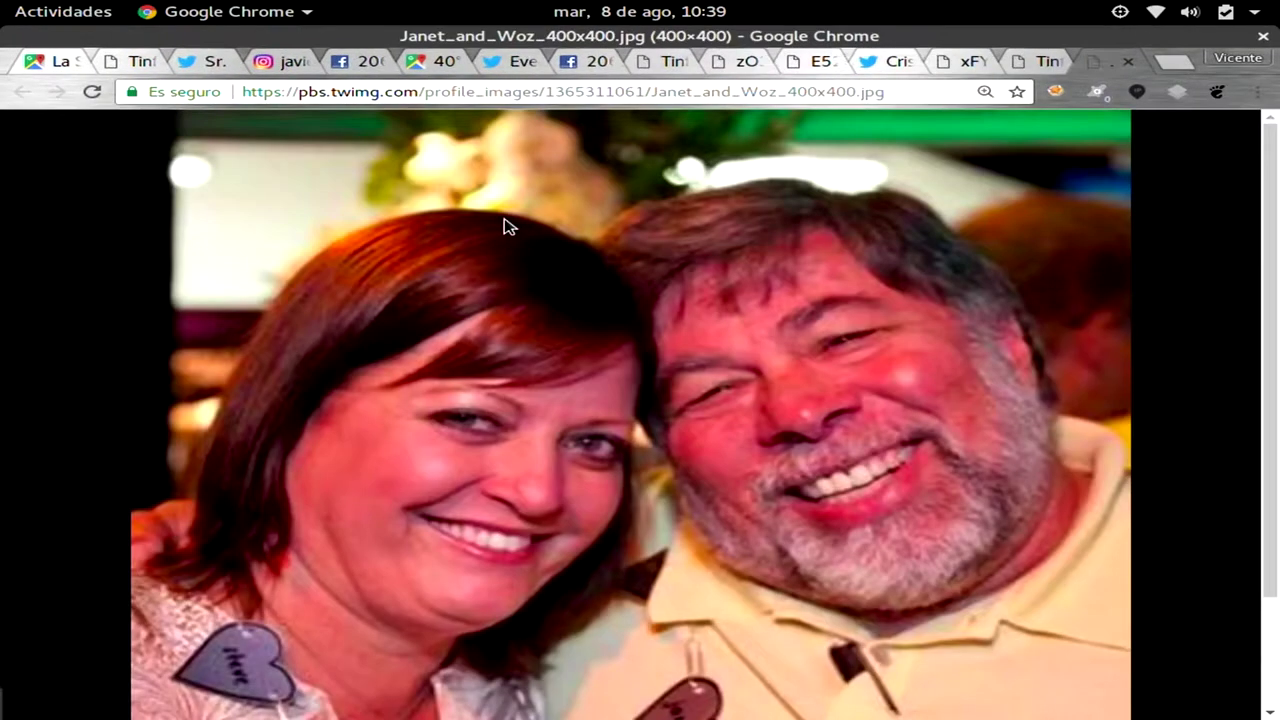
{"action": "left_click", "coordinate": [1027, 65]}
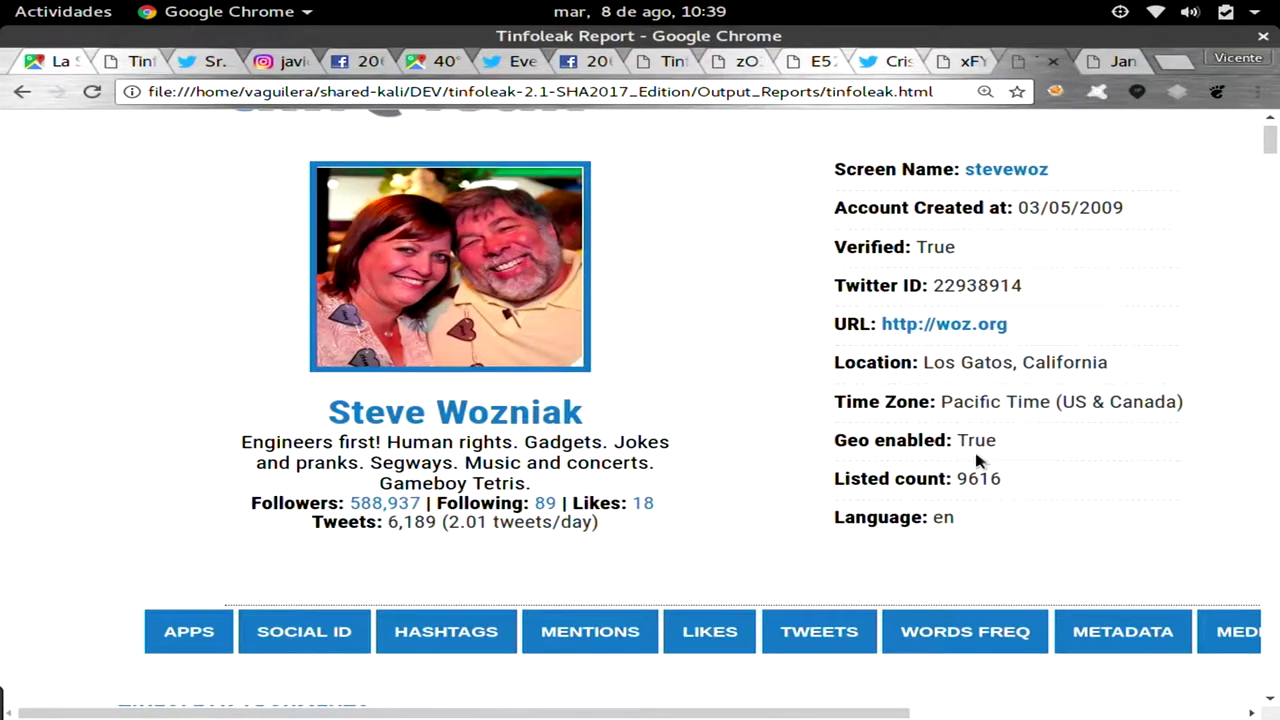
{"action": "left_click_drag", "start_coordinate": [1023, 449], "coordinate": [816, 437]}
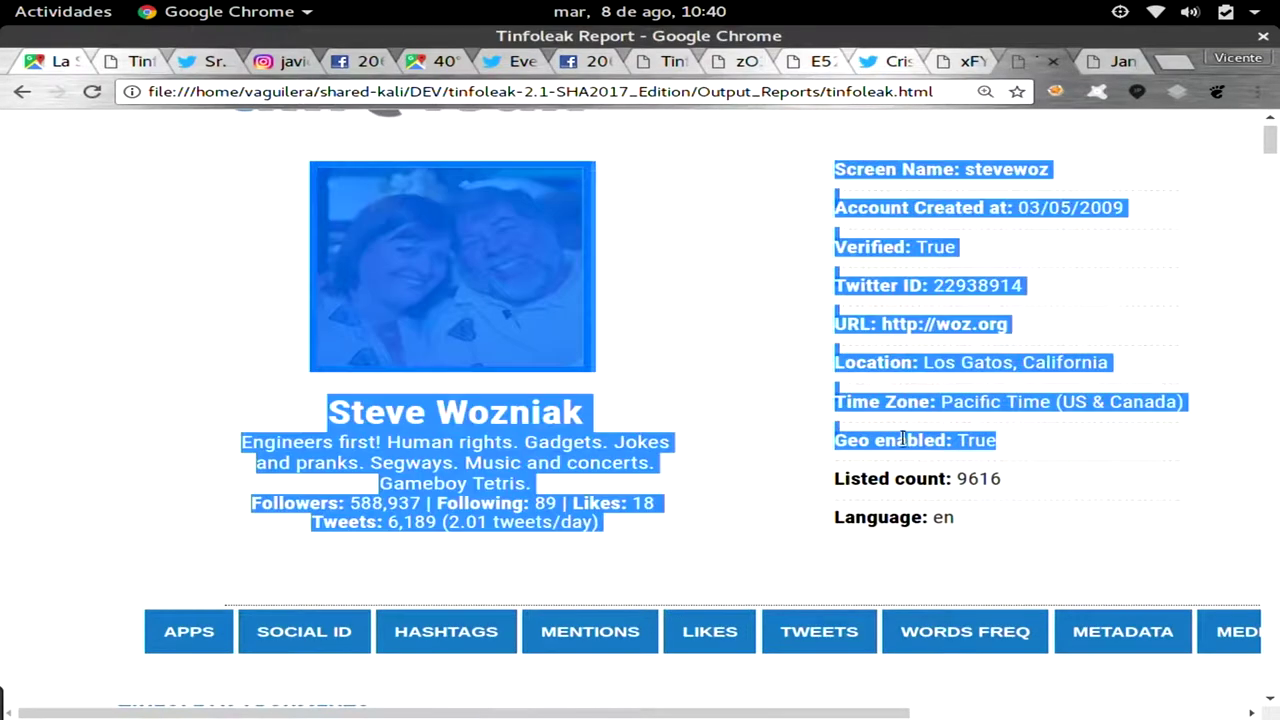
{"action": "left_click", "coordinate": [975, 442]}
{"action": "left_click_drag", "start_coordinate": [911, 442], "coordinate": [1025, 443]}
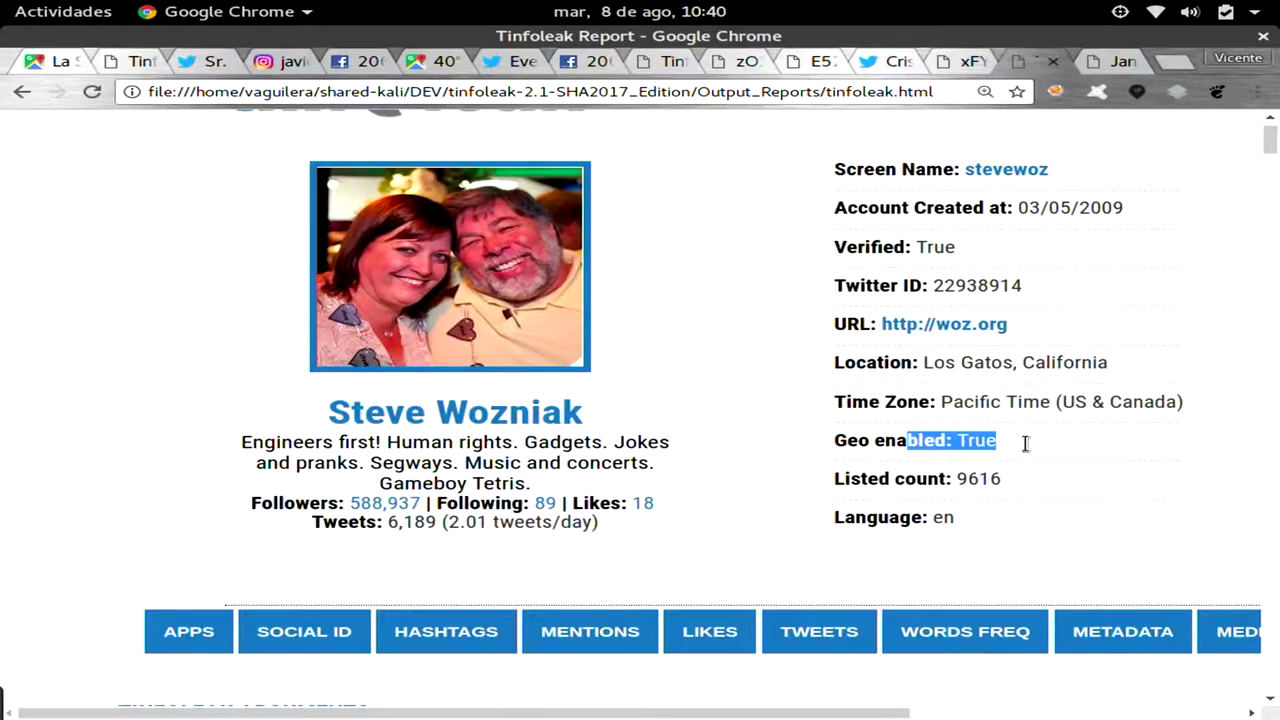
Jump to the stevewoz geolocation section and scroll until its DATE, TIME and COORDINATES columns show.
{"action": "scroll", "coordinate": [975, 473], "scroll_direction": "down", "scroll_amount": 4}
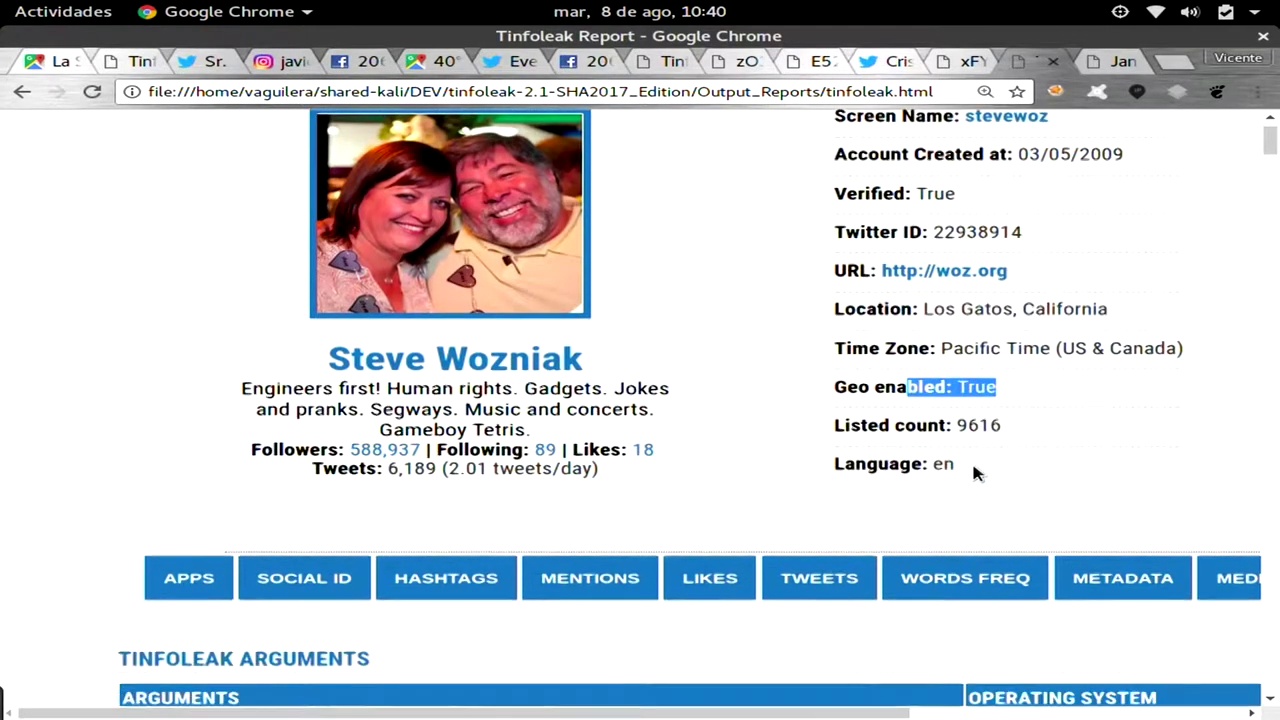
{"action": "scroll", "coordinate": [975, 473], "scroll_direction": "right", "scroll_amount": 2}
{"action": "scroll", "coordinate": [975, 473], "scroll_direction": "right", "scroll_amount": 8}
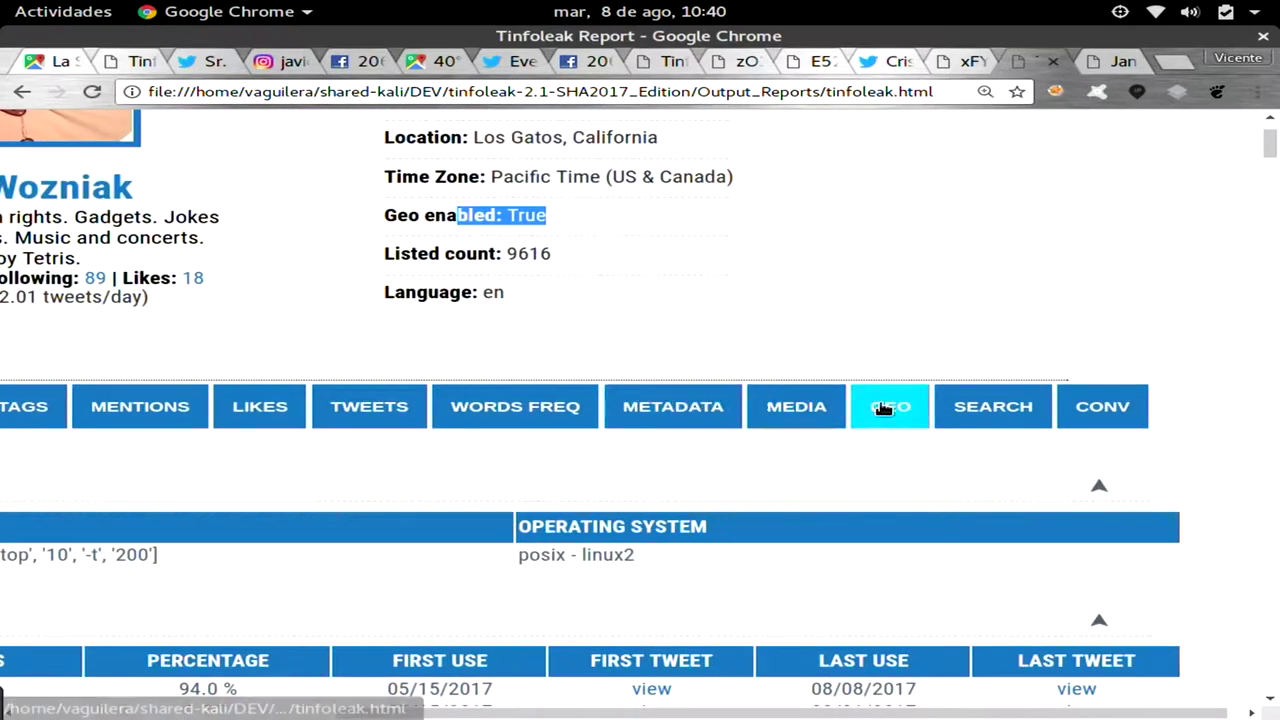
{"action": "left_click", "coordinate": [885, 408]}
{"action": "scroll", "coordinate": [881, 410], "scroll_direction": "left", "scroll_amount": 2}
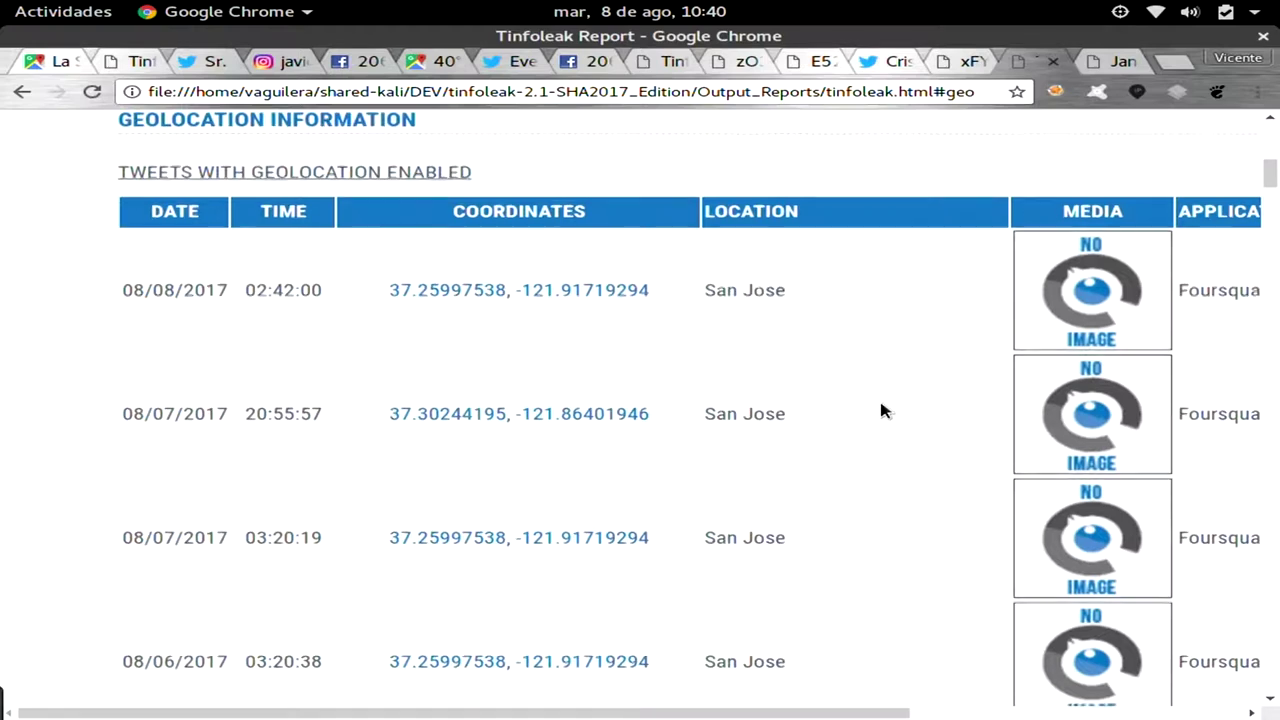
{"action": "scroll", "coordinate": [881, 410], "scroll_direction": "down", "scroll_amount": 2}
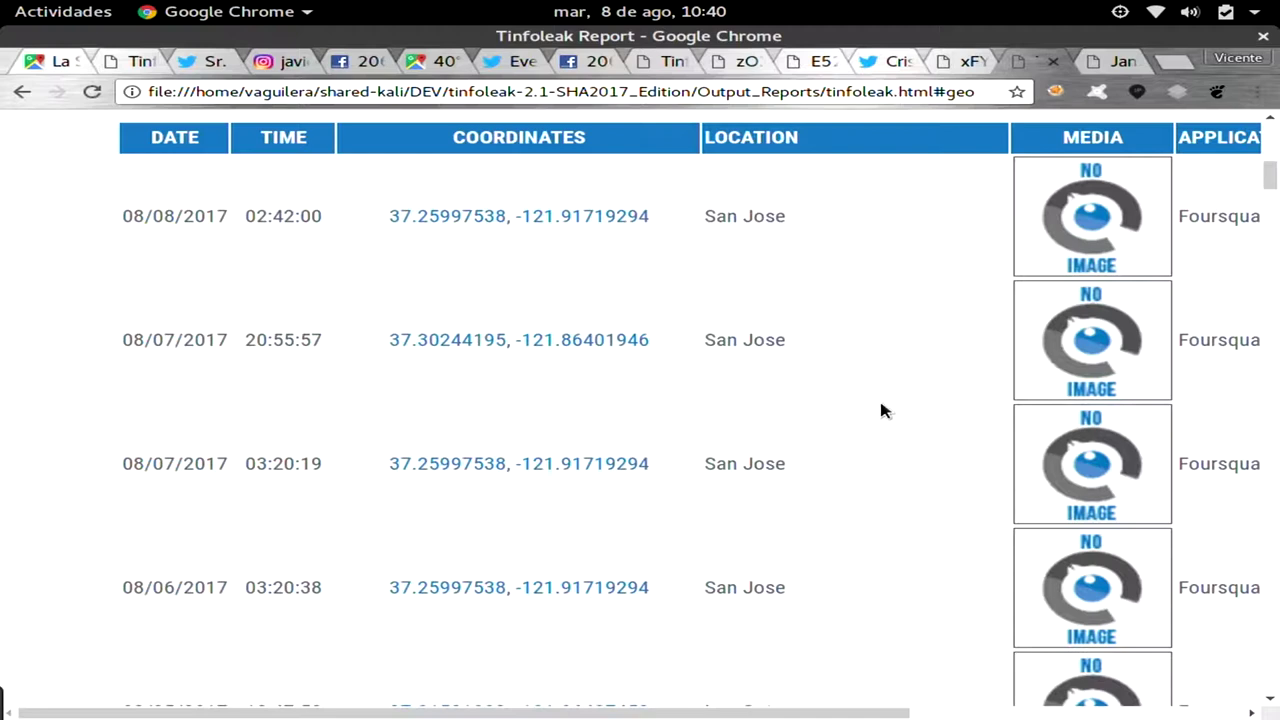
{"action": "scroll", "coordinate": [881, 410], "scroll_direction": "up", "scroll_amount": 3}
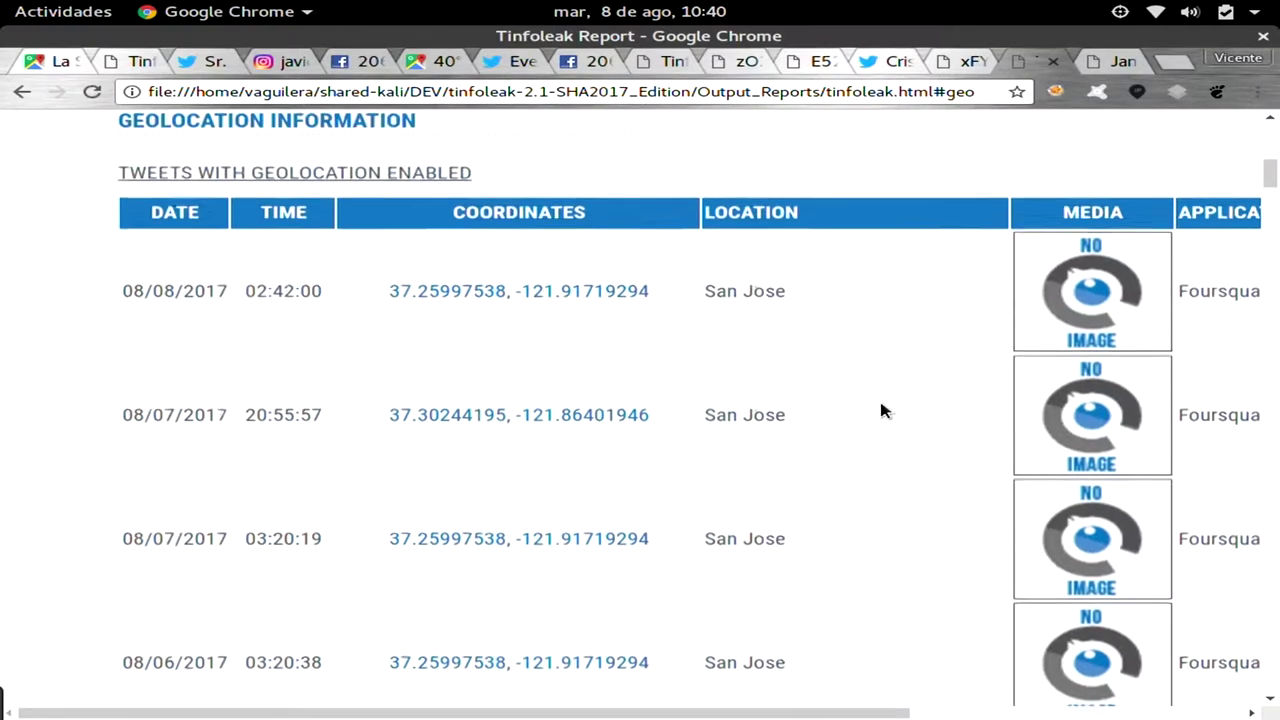
{"action": "scroll", "coordinate": [881, 410], "scroll_direction": "right", "scroll_amount": 1}
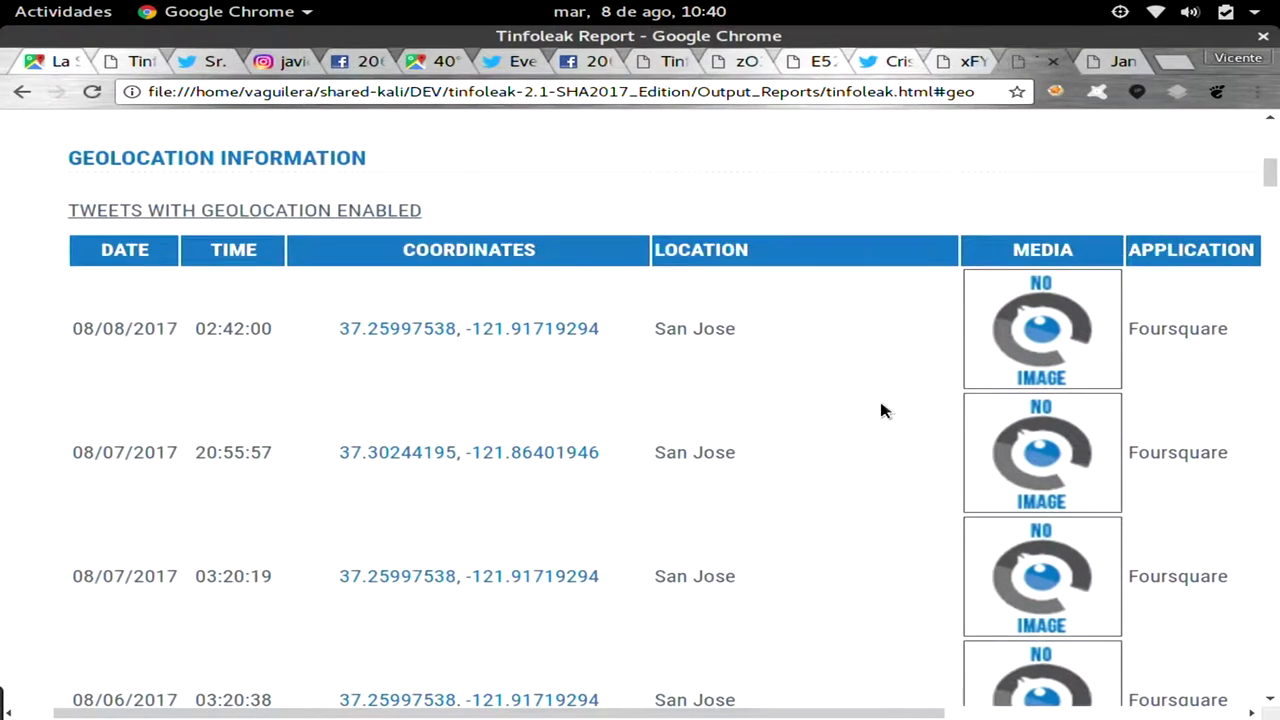
{"action": "scroll", "coordinate": [881, 410], "scroll_direction": "right", "scroll_amount": 8}
{"action": "scroll", "coordinate": [881, 410], "scroll_direction": "left", "scroll_amount": 2}
{"action": "scroll", "coordinate": [881, 410], "scroll_direction": "right", "scroll_amount": 1}
{"action": "scroll", "coordinate": [881, 410], "scroll_direction": "left", "scroll_amount": 1}
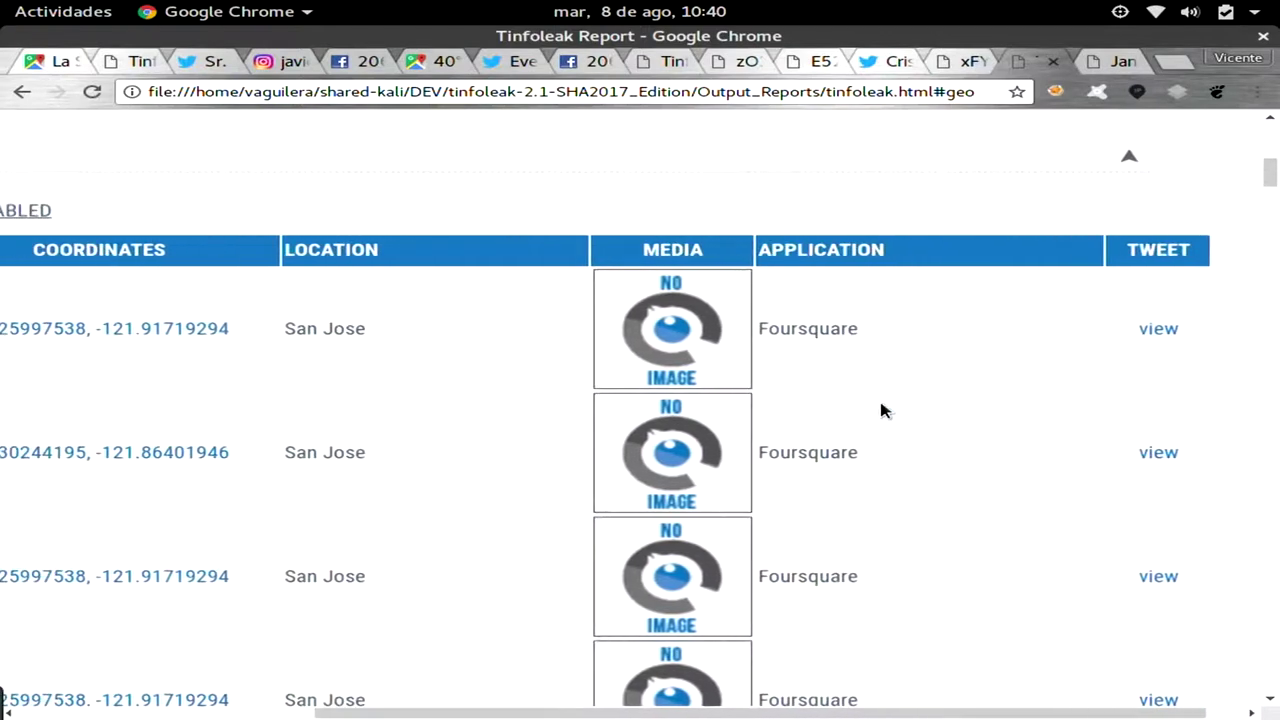
{"action": "scroll", "coordinate": [881, 410], "scroll_direction": "left", "scroll_amount": 8}
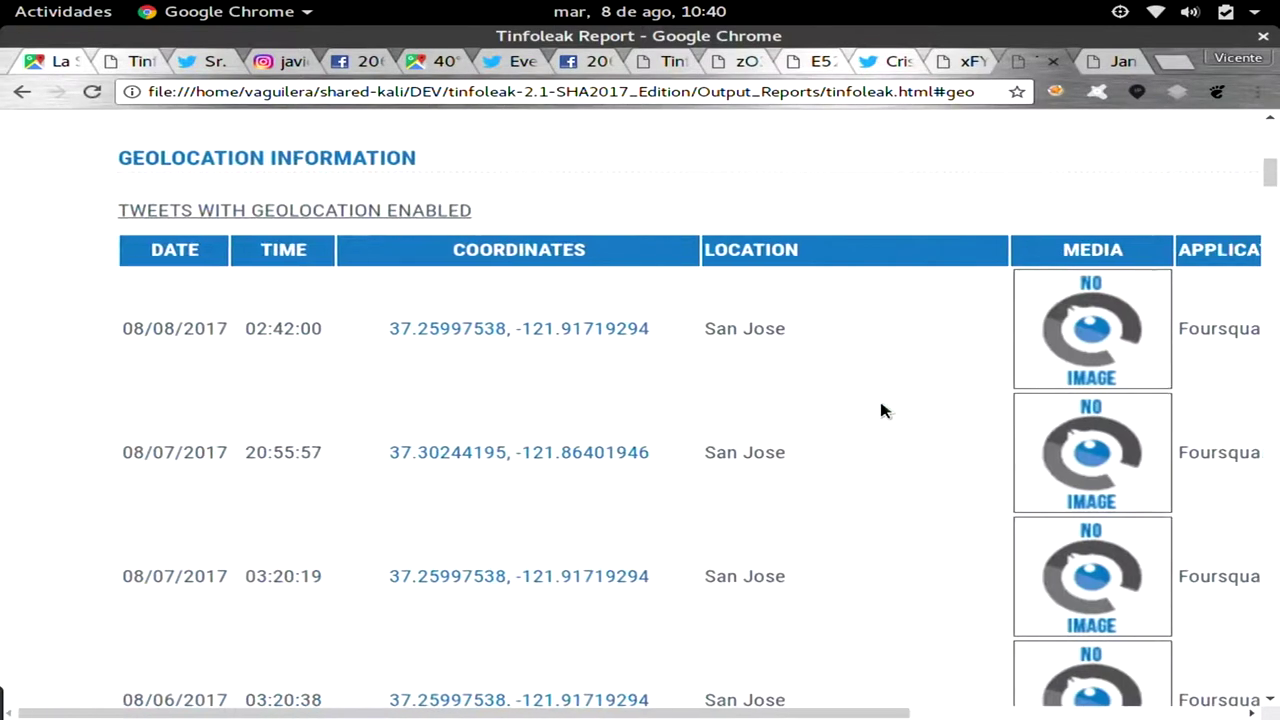
Map the first geotagged tweet's coordinates beside Butcher Dog Park, San Jose, then return to the report.
{"action": "left_click", "coordinate": [593, 329]}
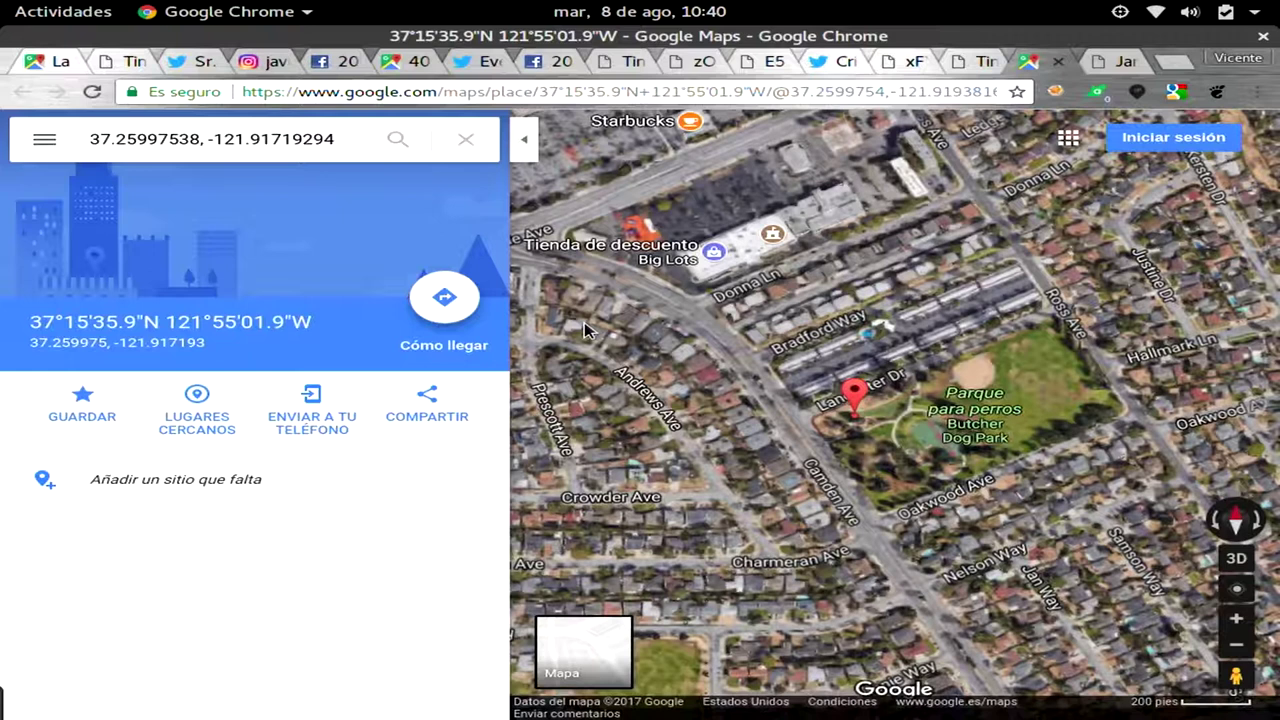
{"action": "left_click", "coordinate": [962, 62]}
{"action": "scroll", "coordinate": [903, 255], "scroll_direction": "right", "scroll_amount": 1}
Scroll down the geolocation table and view the 07/03/2017 Milán stadium photo full size.
{"action": "scroll", "coordinate": [903, 255], "scroll_direction": "down", "scroll_amount": 10}
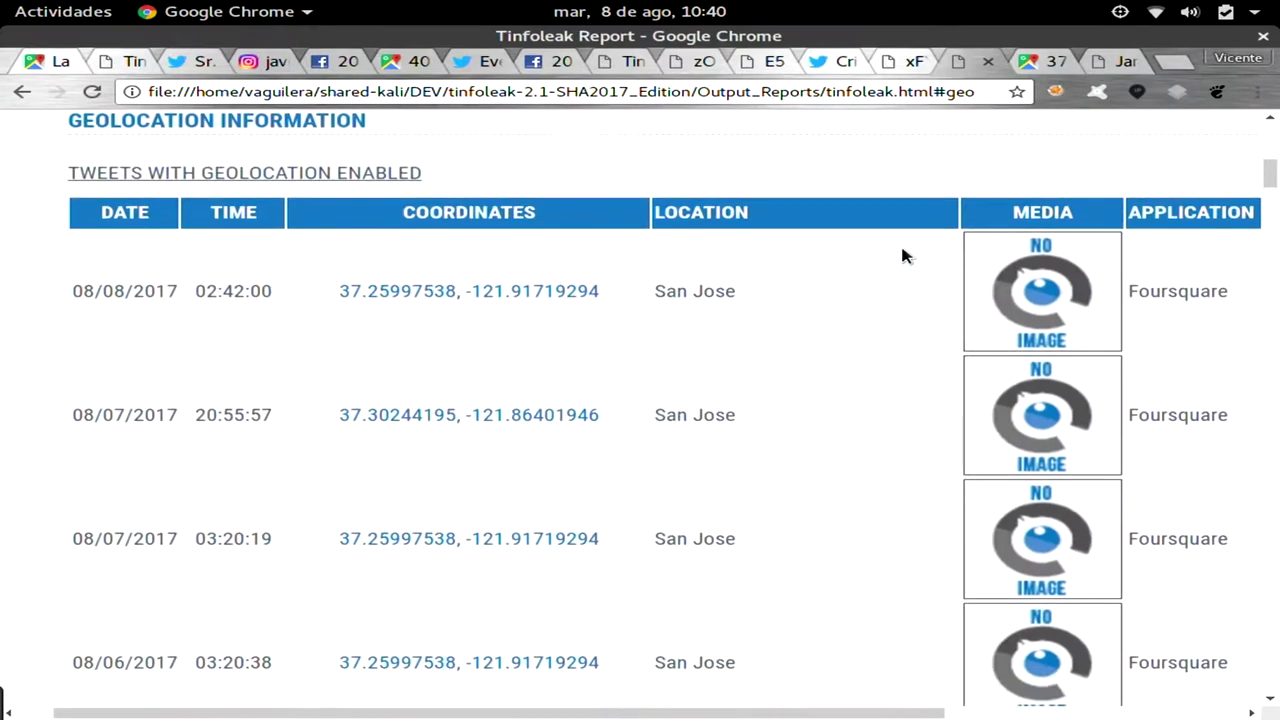
{"action": "scroll", "coordinate": [902, 256], "scroll_direction": "down", "scroll_amount": 15}
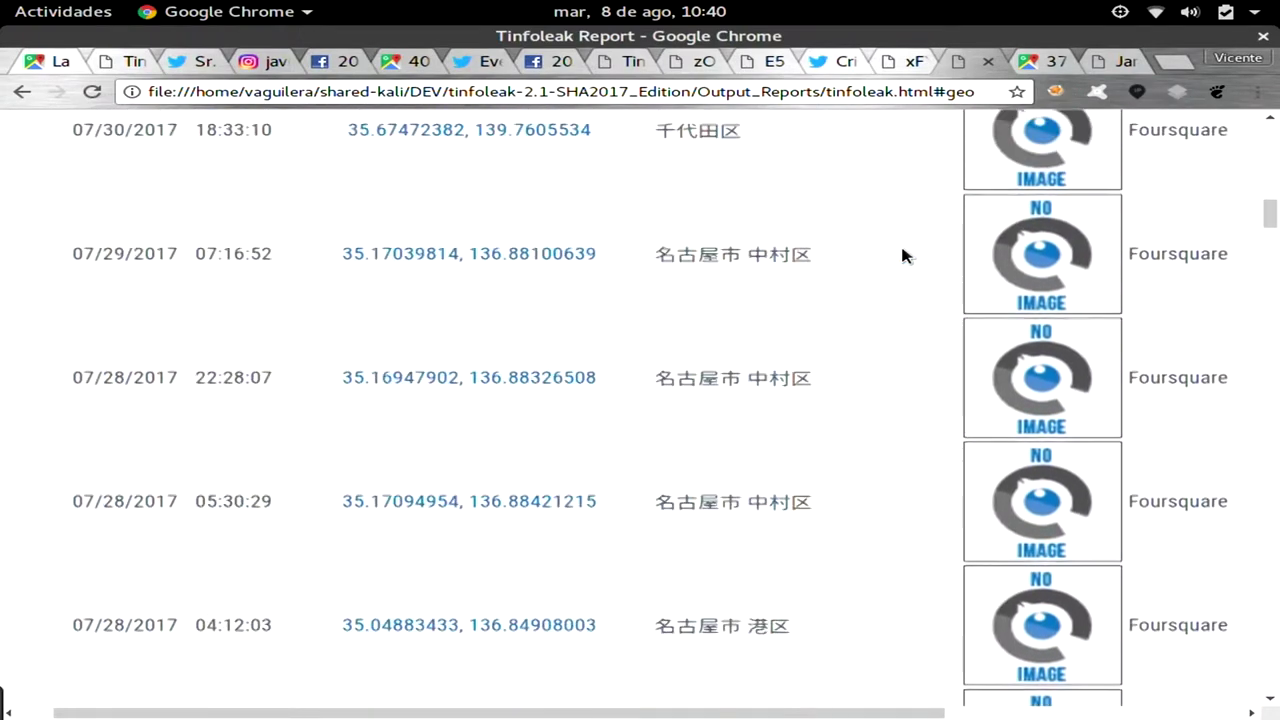
{"action": "scroll", "coordinate": [902, 256], "scroll_direction": "down", "scroll_amount": 15}
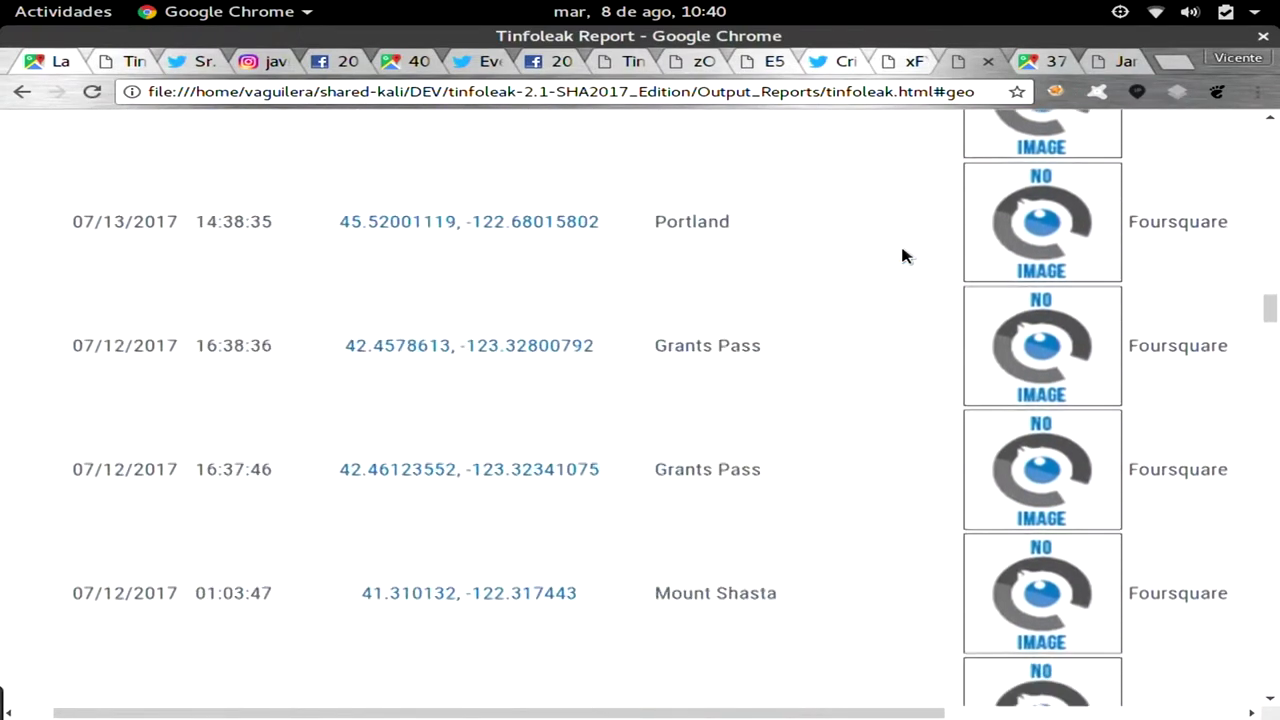
{"action": "scroll", "coordinate": [902, 256], "scroll_direction": "down", "scroll_amount": 8}
{"action": "scroll", "coordinate": [902, 256], "scroll_direction": "up", "scroll_amount": 1}
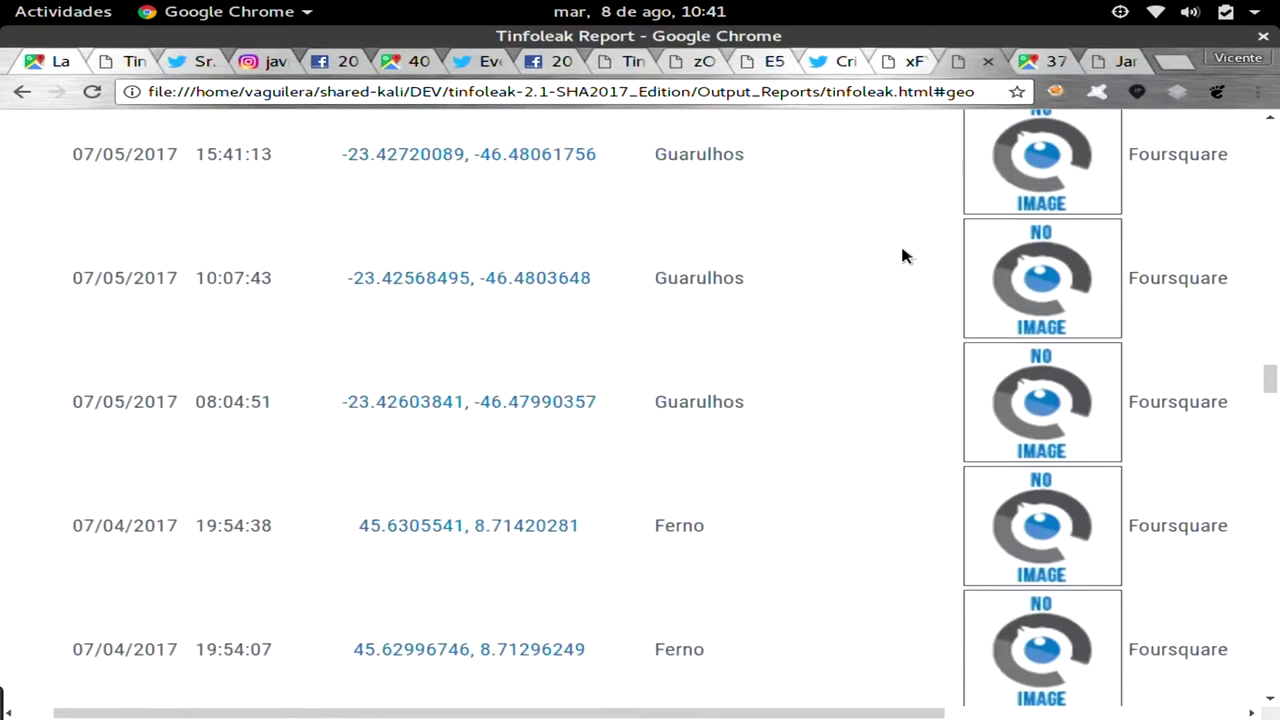
{"action": "scroll", "coordinate": [902, 256], "scroll_direction": "down", "scroll_amount": 6}
{"action": "scroll", "coordinate": [902, 256], "scroll_direction": "down", "scroll_amount": 1}
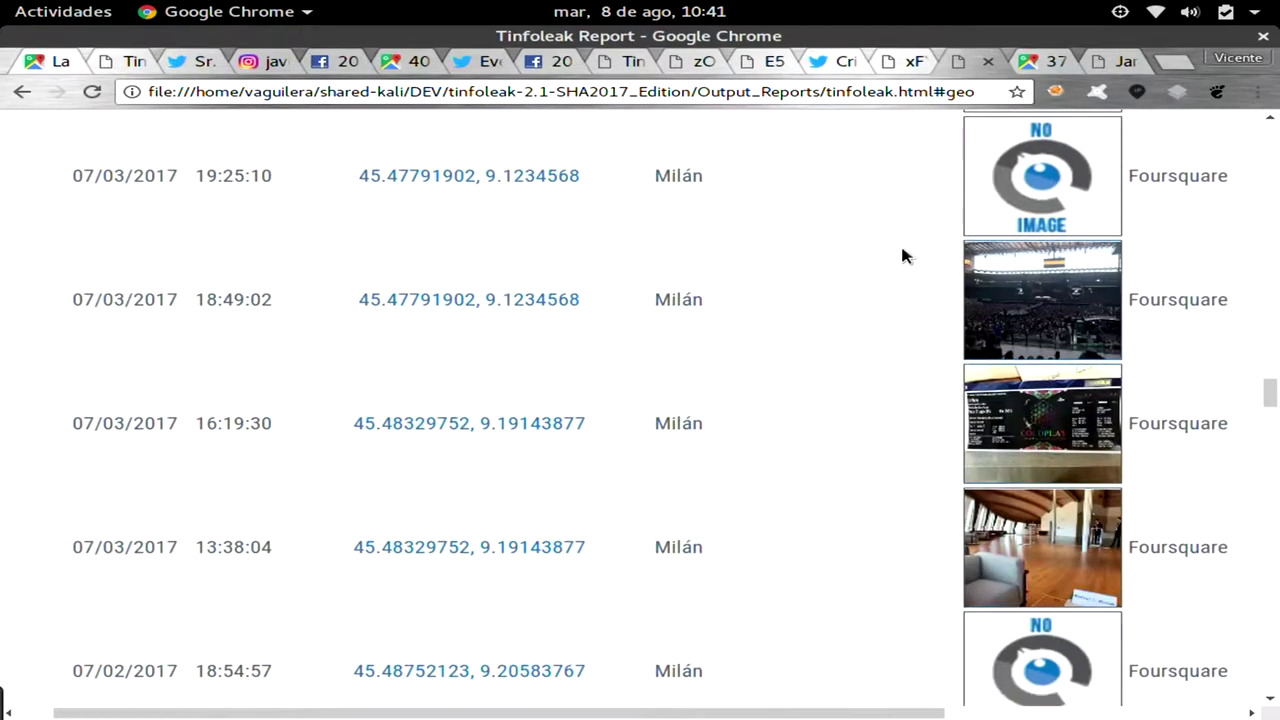
{"action": "left_click", "coordinate": [1021, 285]}
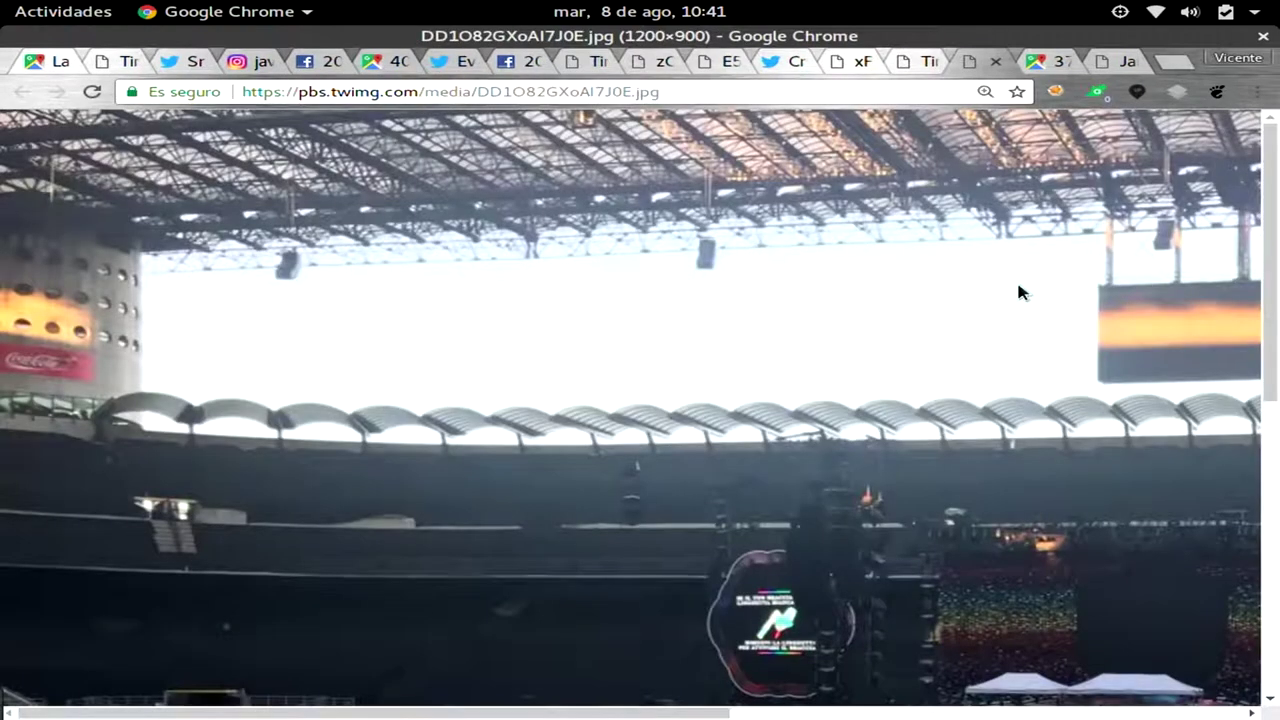
{"action": "scroll", "coordinate": [1018, 292], "scroll_direction": "down", "scroll_amount": 3}
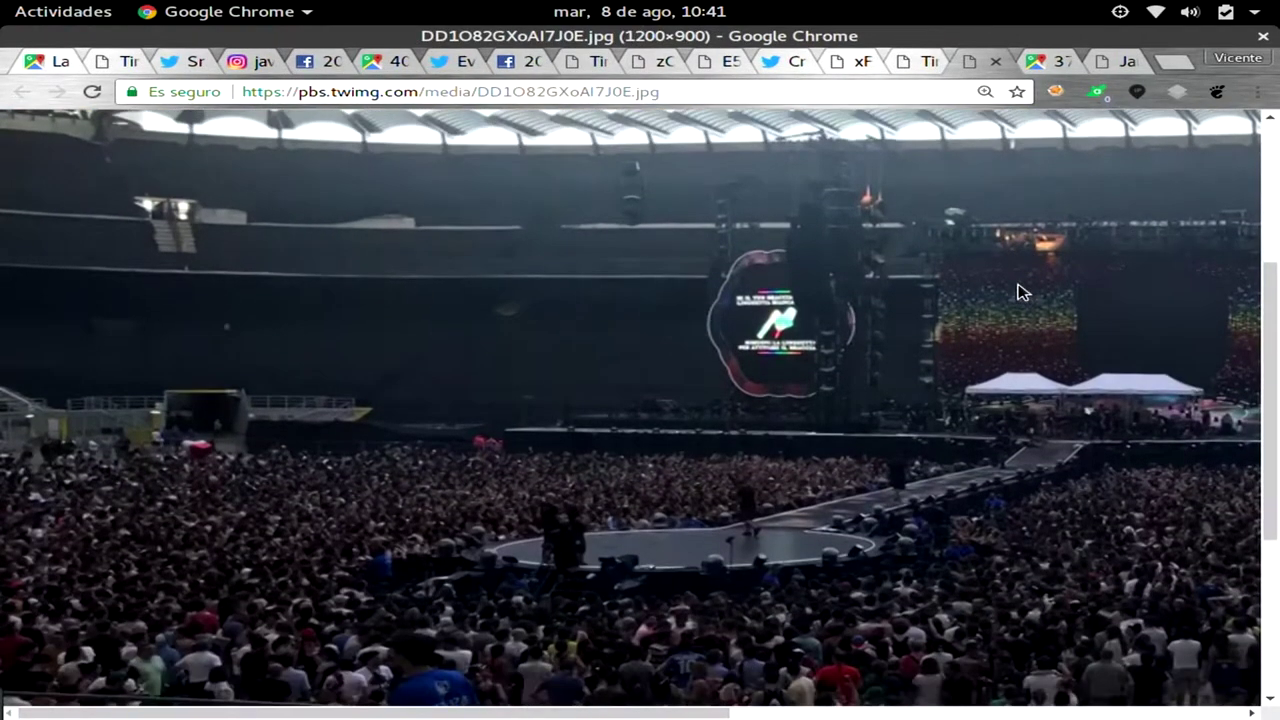
Return to the report and scroll past the 193 geolocation results to the USER ROUTE table.
{"action": "left_click", "coordinate": [908, 62]}
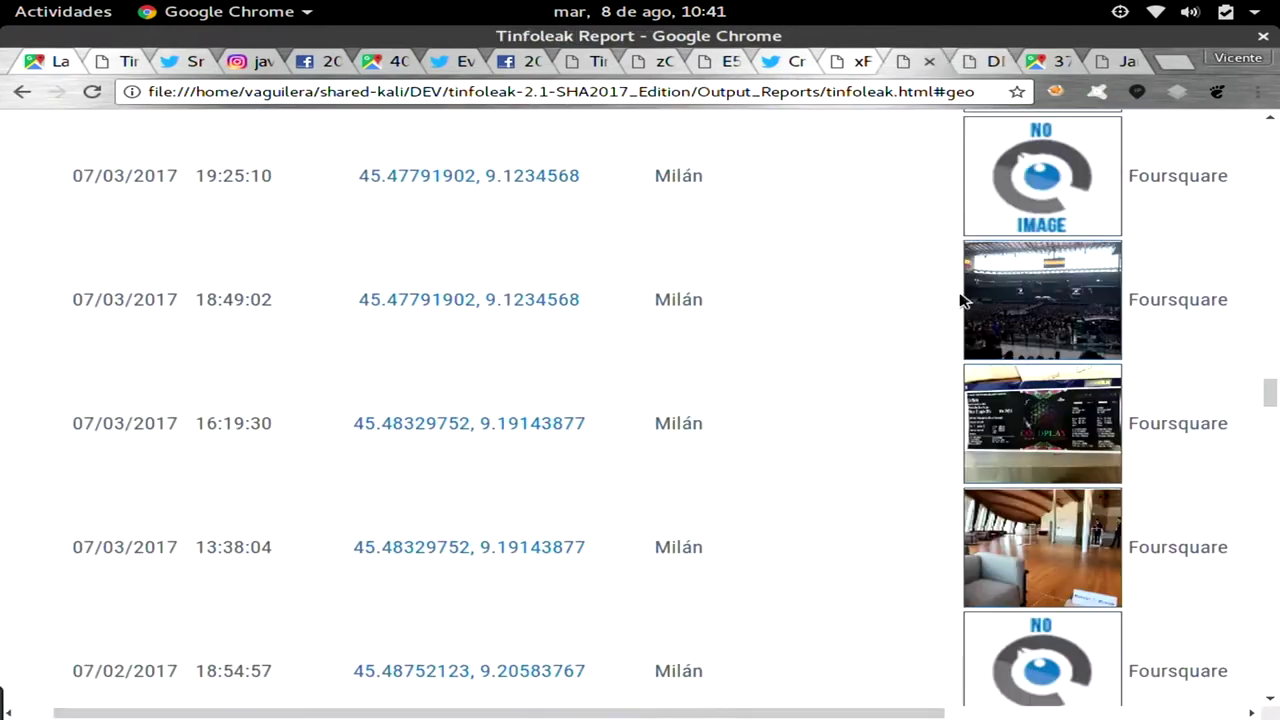
{"action": "scroll", "coordinate": [960, 298], "scroll_direction": "down", "scroll_amount": 12}
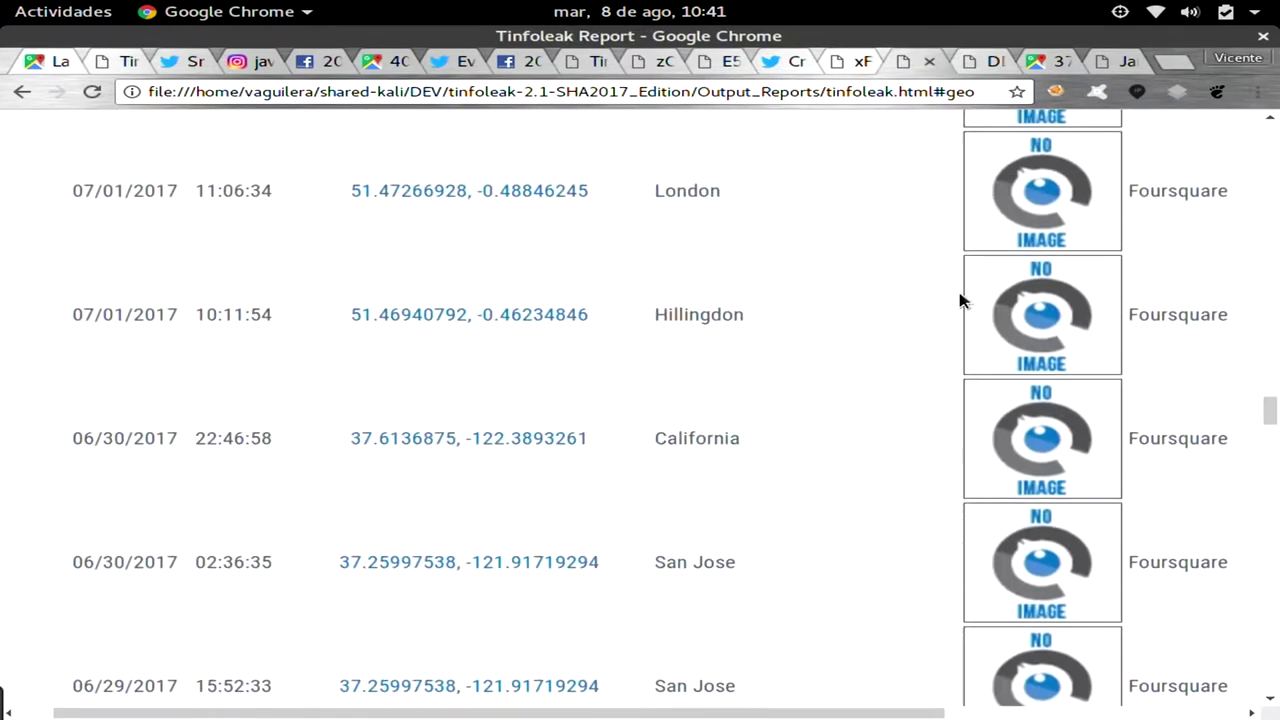
{"action": "scroll", "coordinate": [960, 298], "scroll_direction": "down", "scroll_amount": 20}
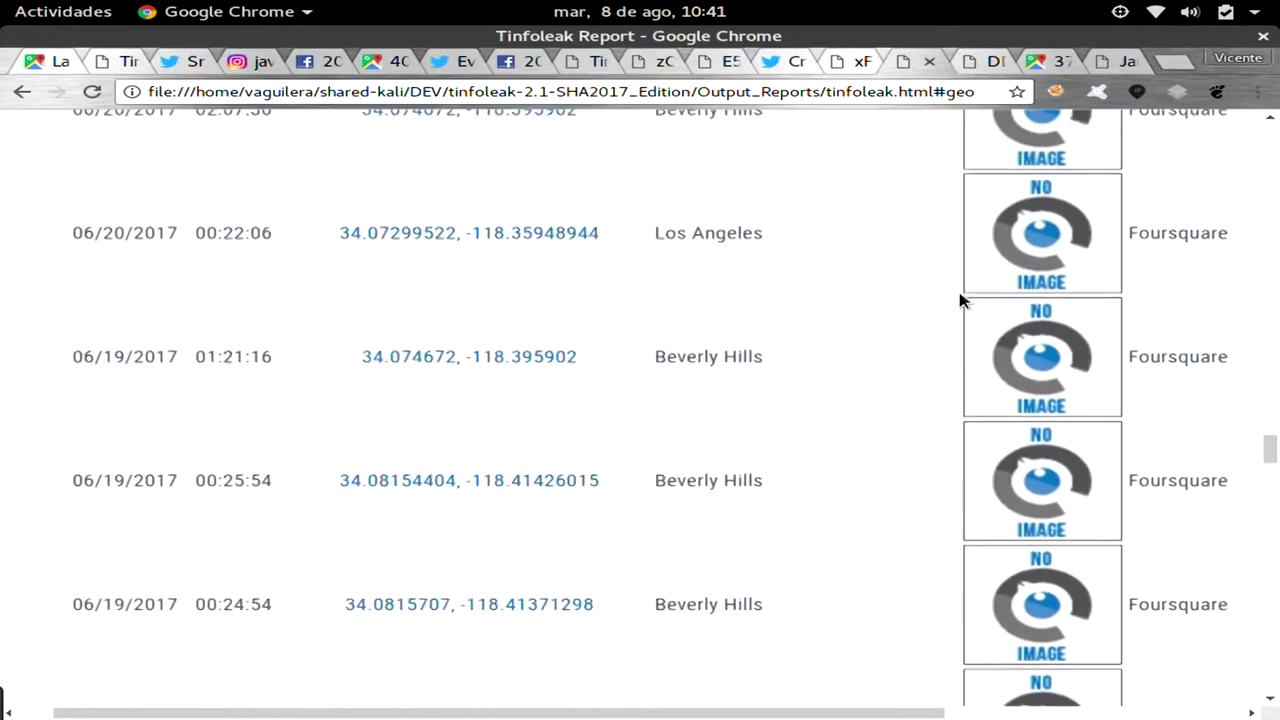
{"action": "scroll", "coordinate": [960, 298], "scroll_direction": "down", "scroll_amount": 20}
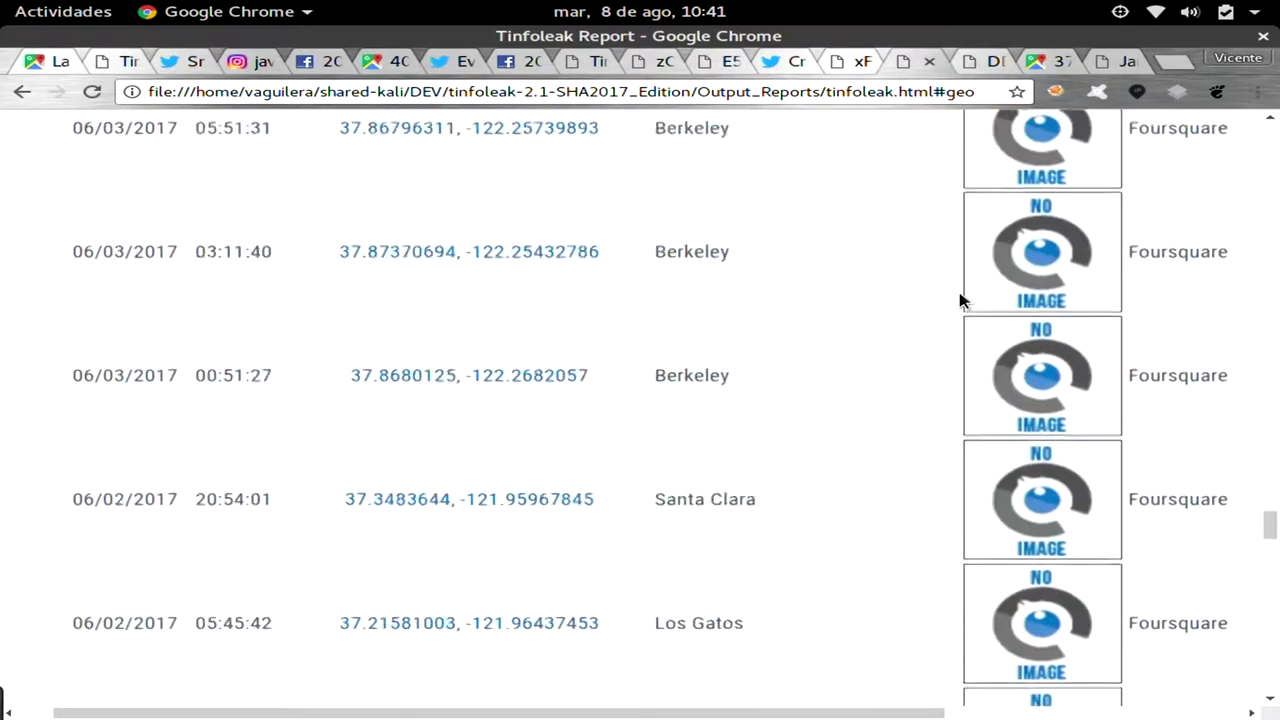
{"action": "scroll", "coordinate": [960, 298], "scroll_direction": "down", "scroll_amount": 20}
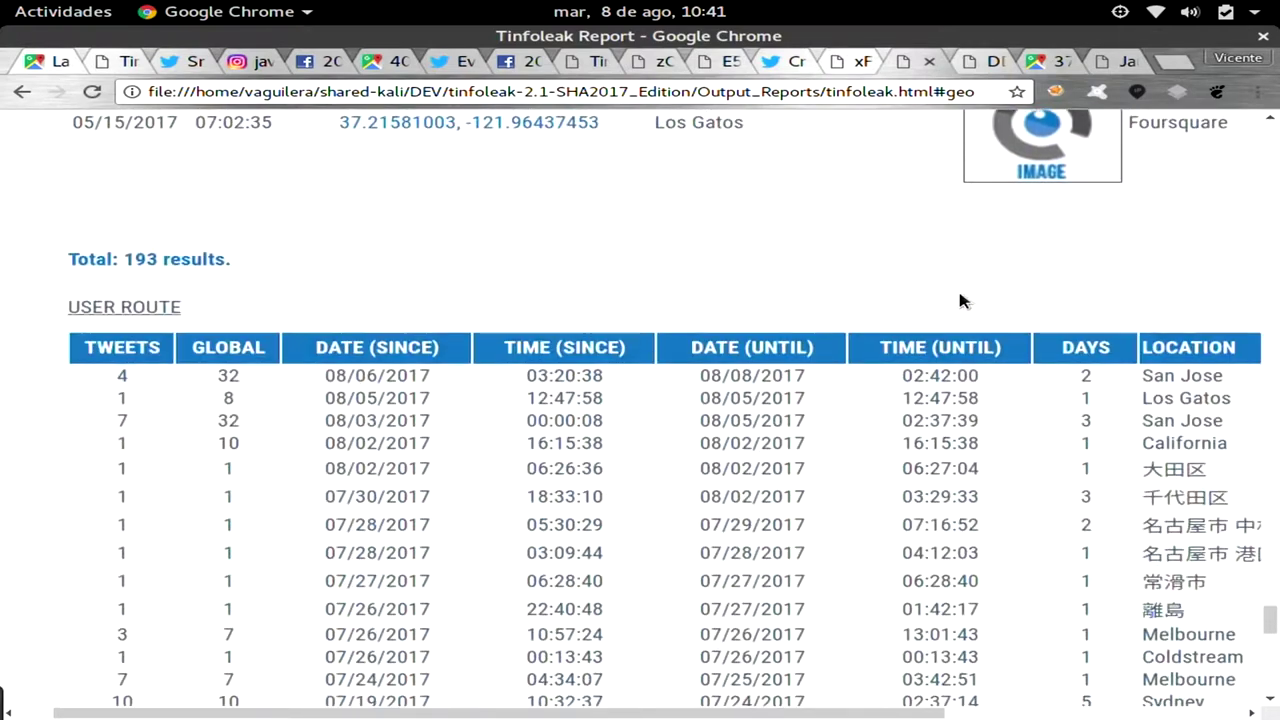
Scroll through the User Route coordinates down to the locations table led by San Jose, Los Gatos and Campbell.
{"action": "scroll", "coordinate": [958, 294], "scroll_direction": "up", "scroll_amount": 5}
{"action": "scroll", "coordinate": [960, 300], "scroll_direction": "down", "scroll_amount": 4}
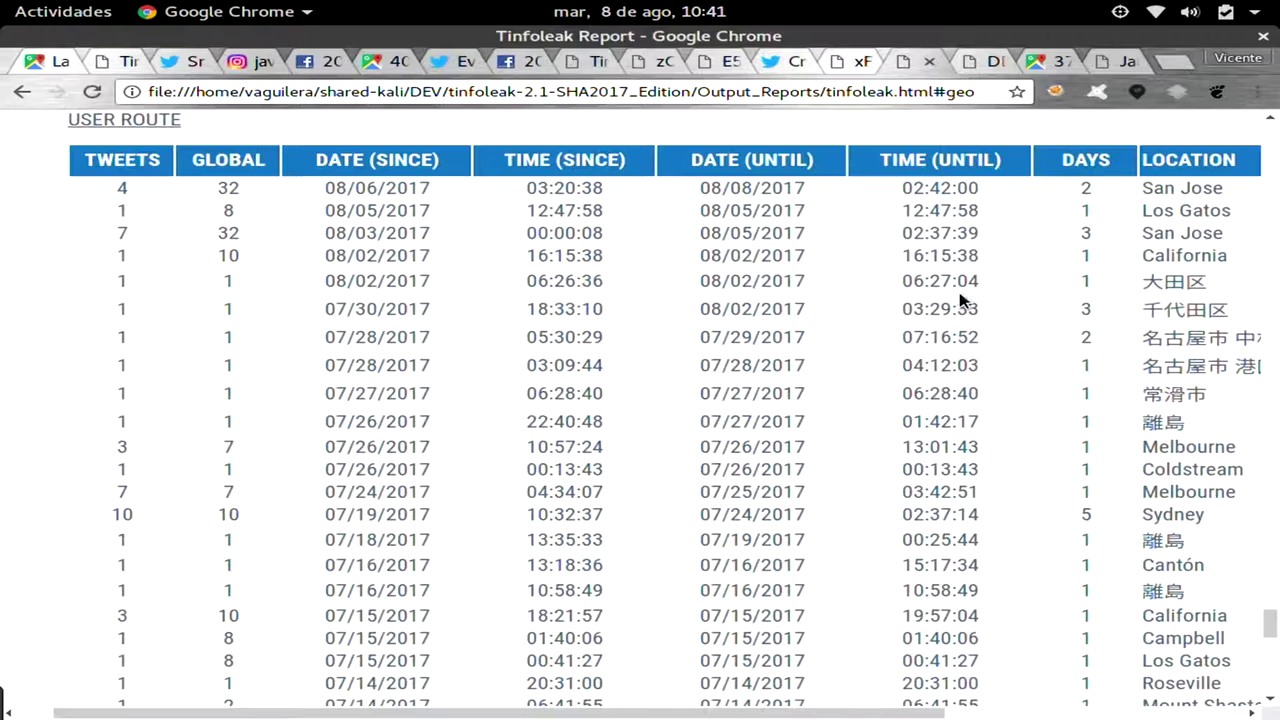
{"action": "scroll", "coordinate": [960, 300], "scroll_direction": "right", "scroll_amount": 5}
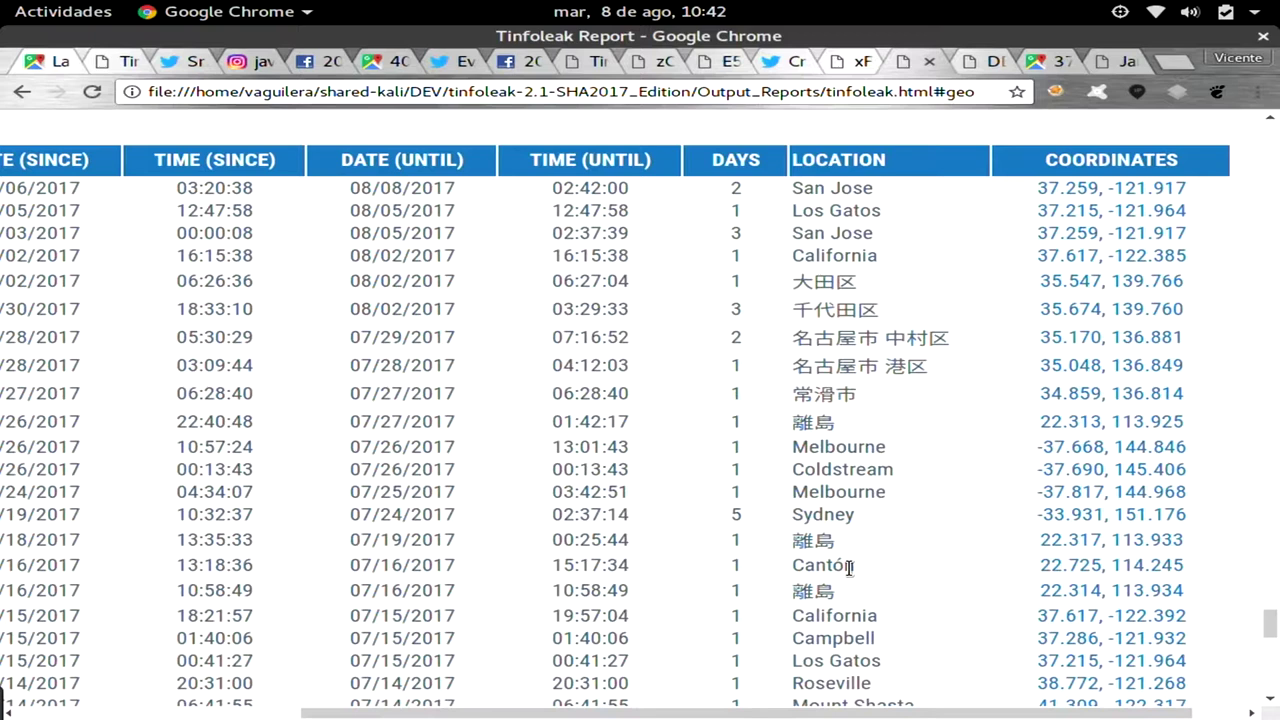
{"action": "scroll", "coordinate": [849, 567], "scroll_direction": "down", "scroll_amount": 1}
{"action": "scroll", "coordinate": [849, 567], "scroll_direction": "up", "scroll_amount": 1}
{"action": "scroll", "coordinate": [849, 567], "scroll_direction": "down", "scroll_amount": 1}
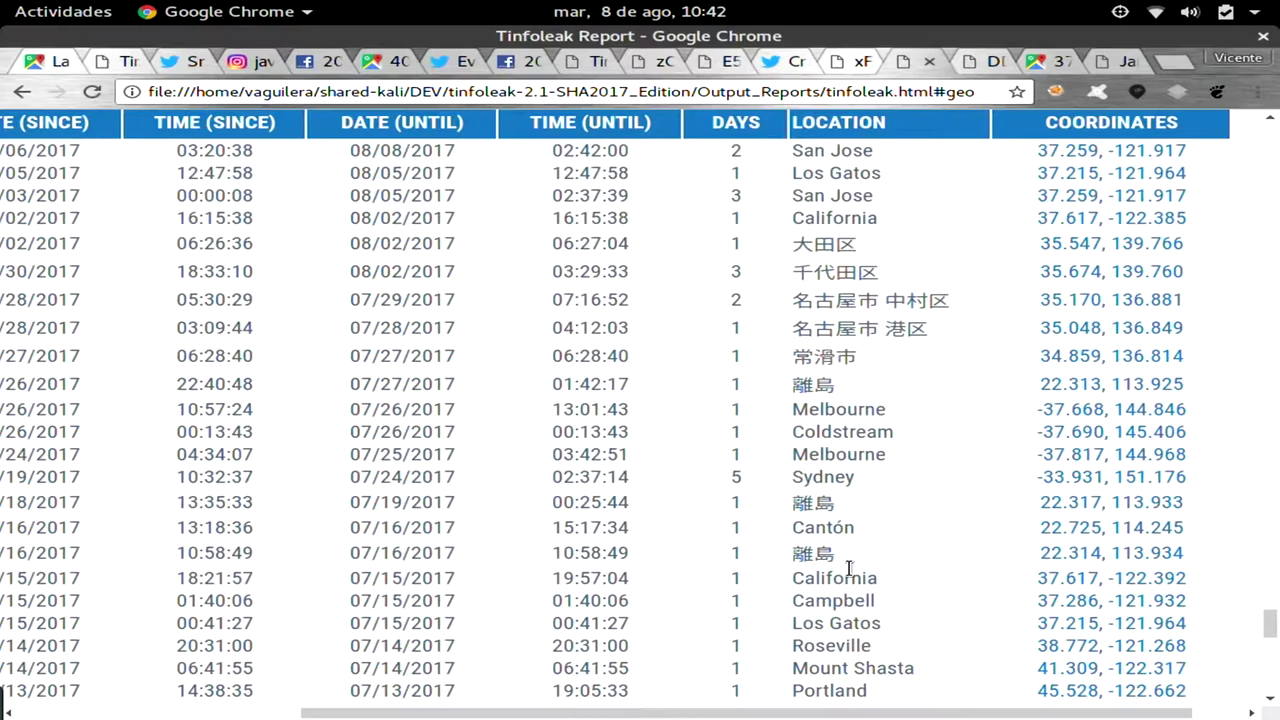
{"action": "scroll", "coordinate": [849, 567], "scroll_direction": "down", "scroll_amount": 12}
{"action": "scroll", "coordinate": [849, 567], "scroll_direction": "down", "scroll_amount": 10}
{"action": "scroll", "coordinate": [851, 570], "scroll_direction": "left", "scroll_amount": 3}
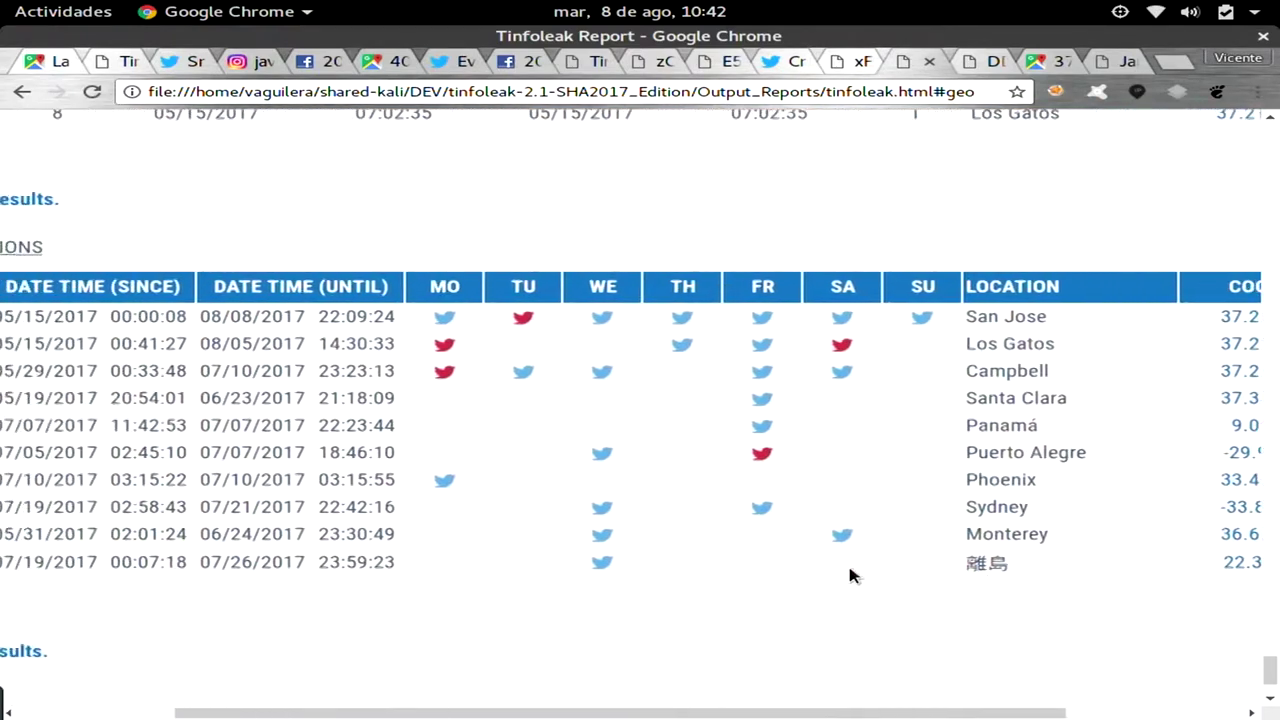
{"action": "scroll", "coordinate": [849, 575], "scroll_direction": "left", "scroll_amount": 3}
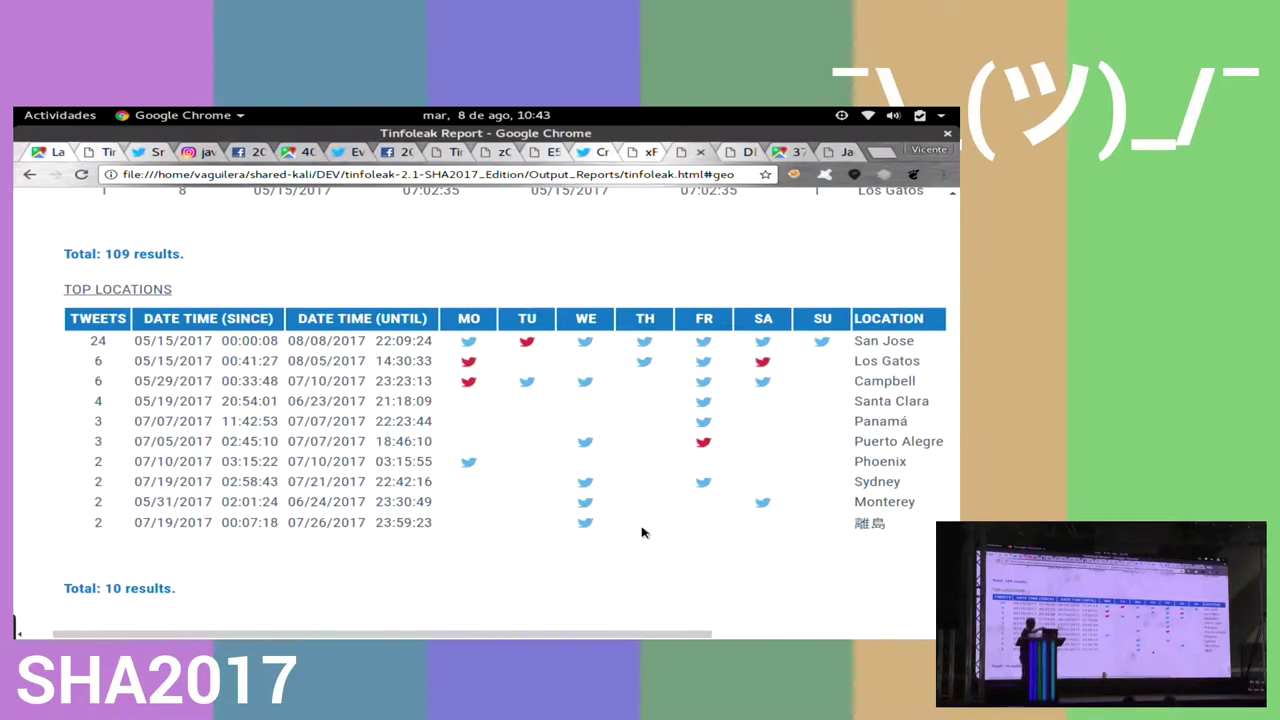
{"action": "scroll", "coordinate": [643, 532], "scroll_direction": "right", "scroll_amount": 1}
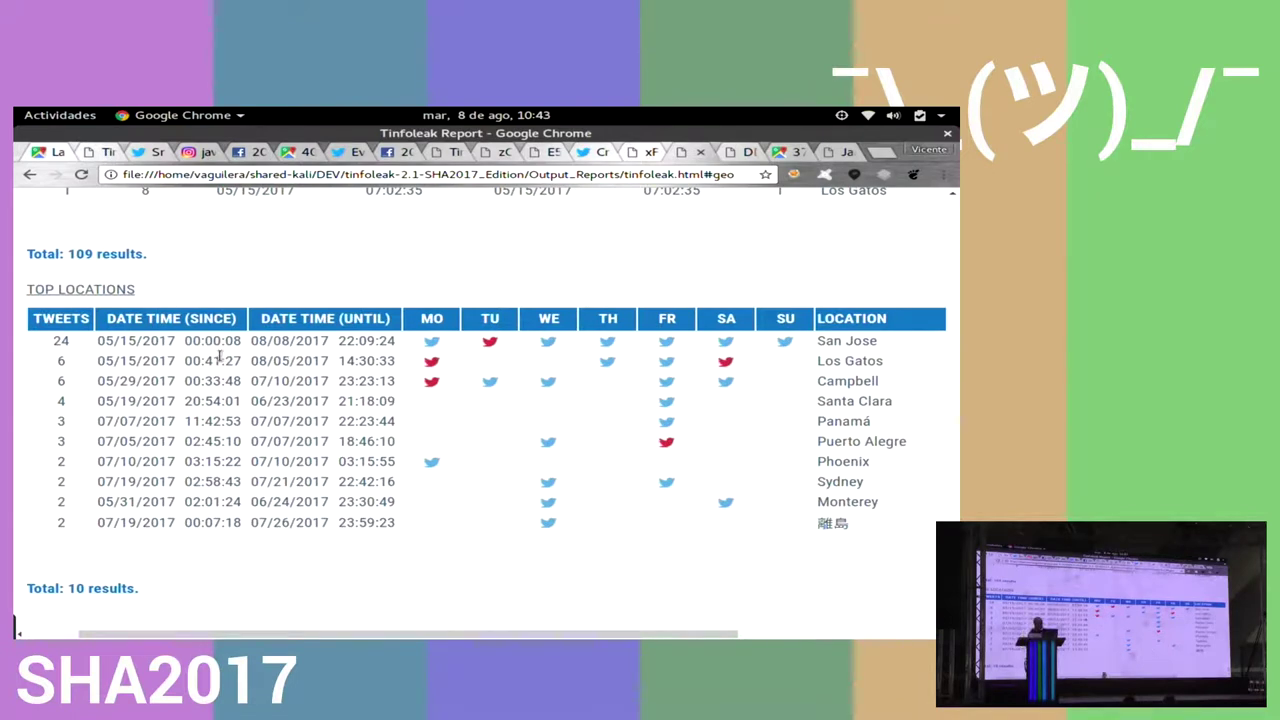
{"action": "left_click_drag", "start_coordinate": [184, 341], "coordinate": [411, 342]}
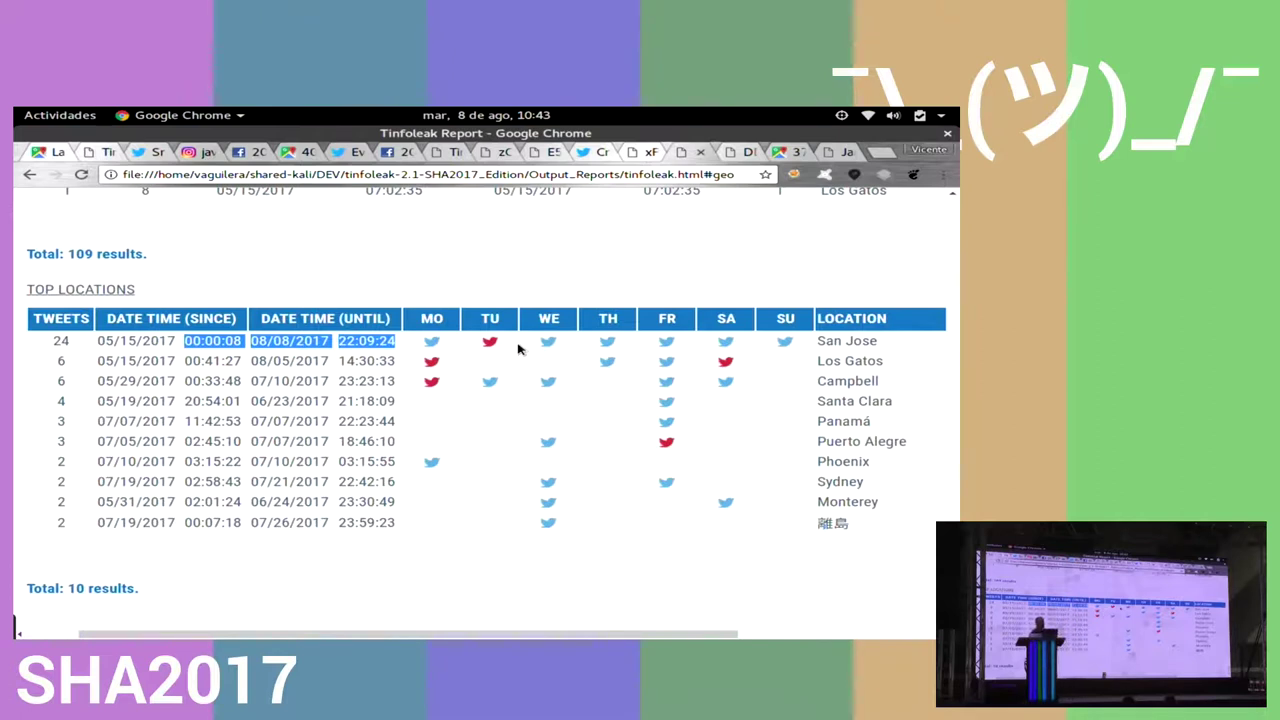
{"action": "scroll", "coordinate": [790, 347], "scroll_direction": "right", "scroll_amount": 5}
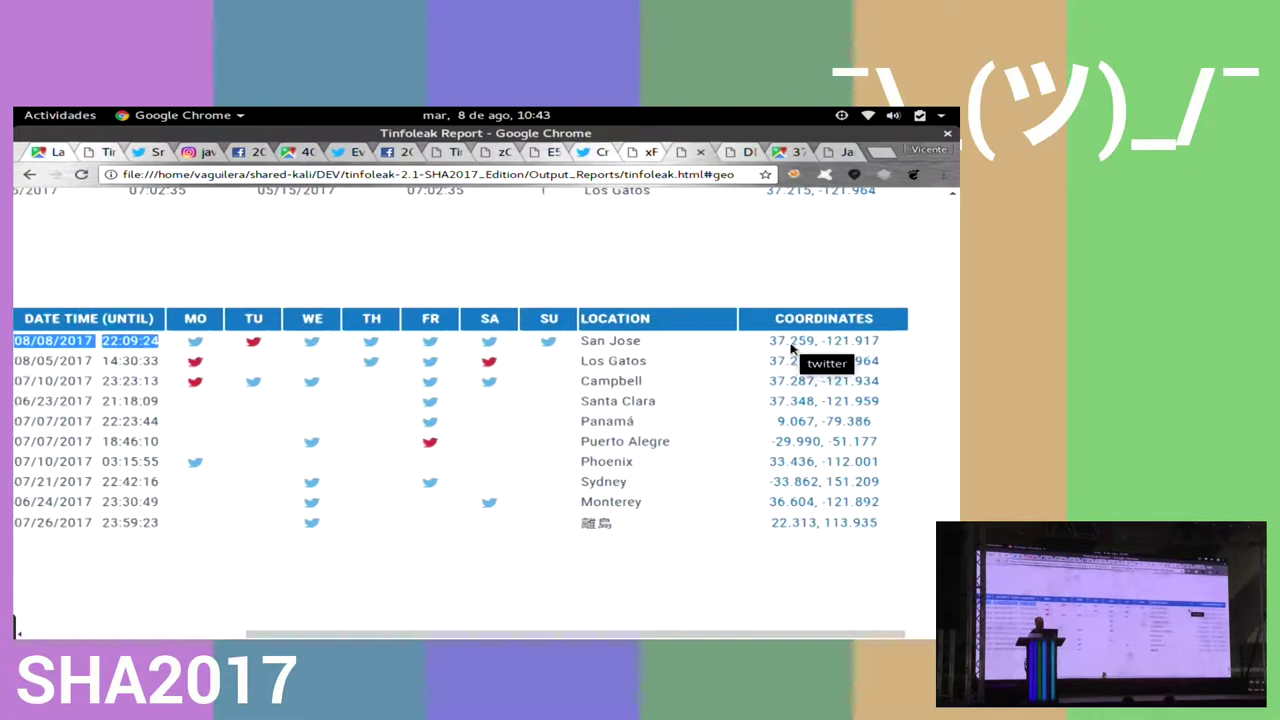
{"action": "left_click", "coordinate": [781, 344]}
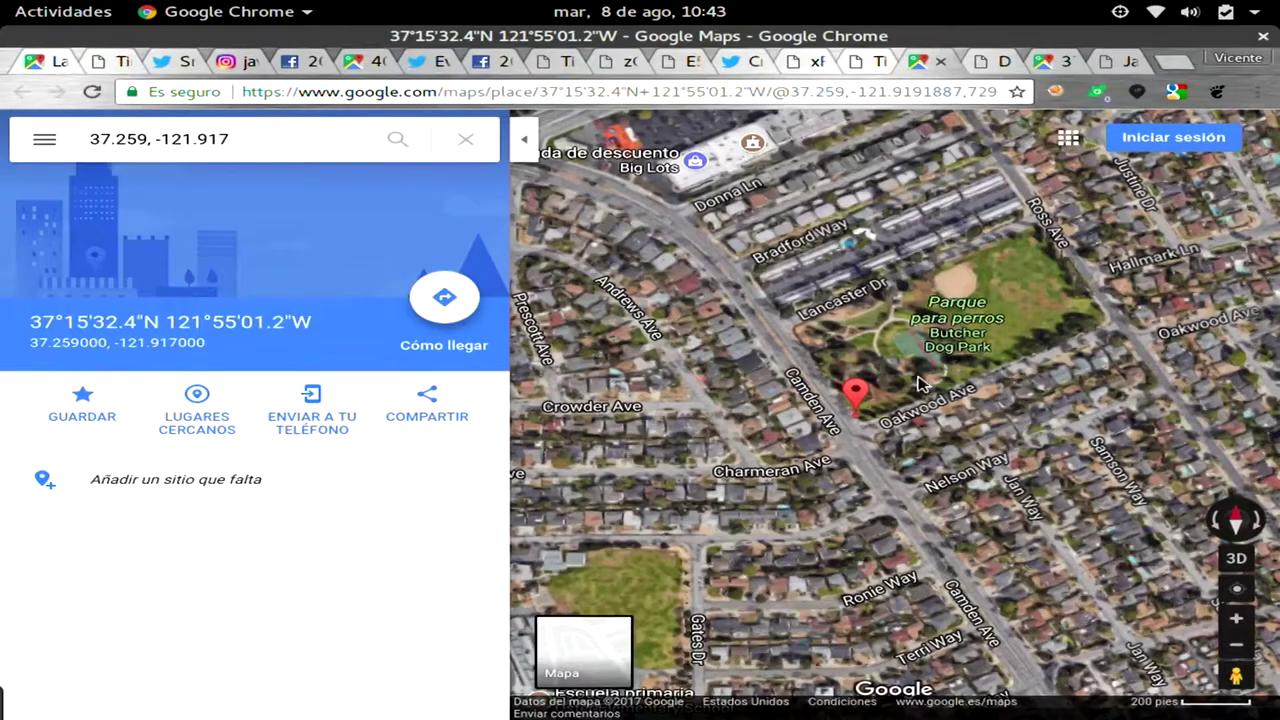
{"action": "left_click", "coordinate": [1232, 614]}
{"action": "left_click", "coordinate": [1232, 614]}
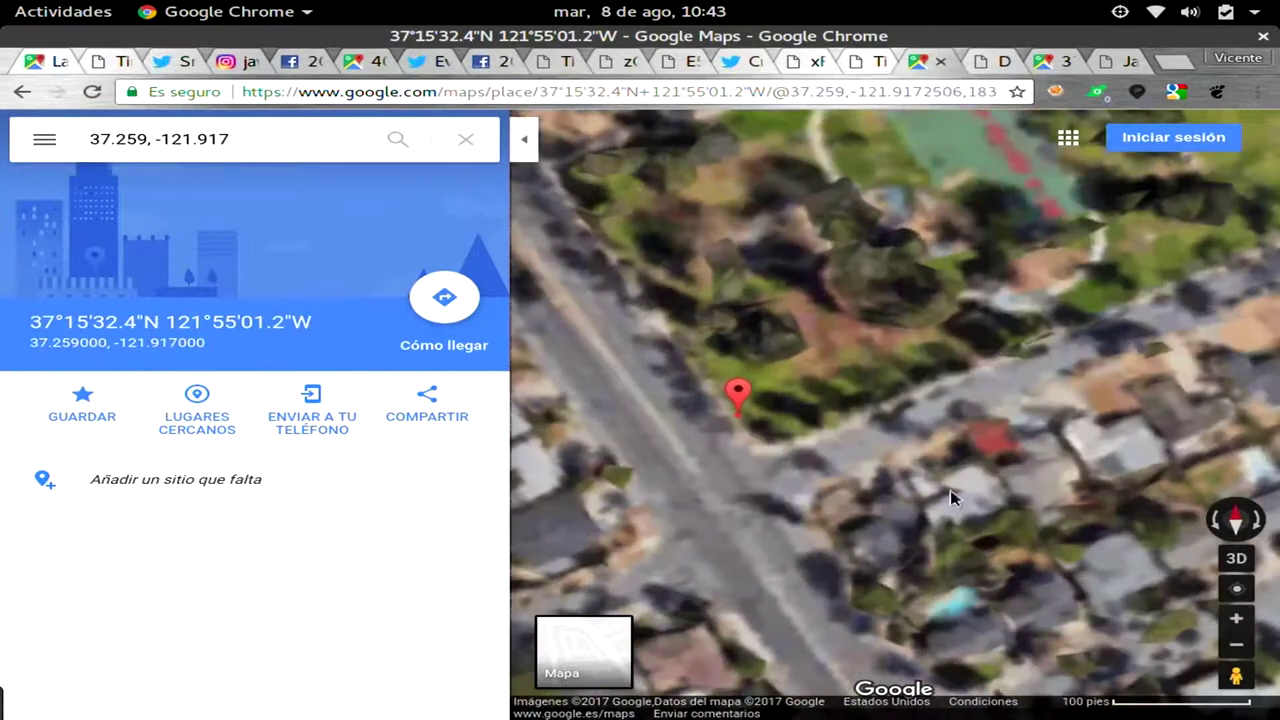
{"action": "left_click_drag", "start_coordinate": [811, 440], "coordinate": [922, 401]}
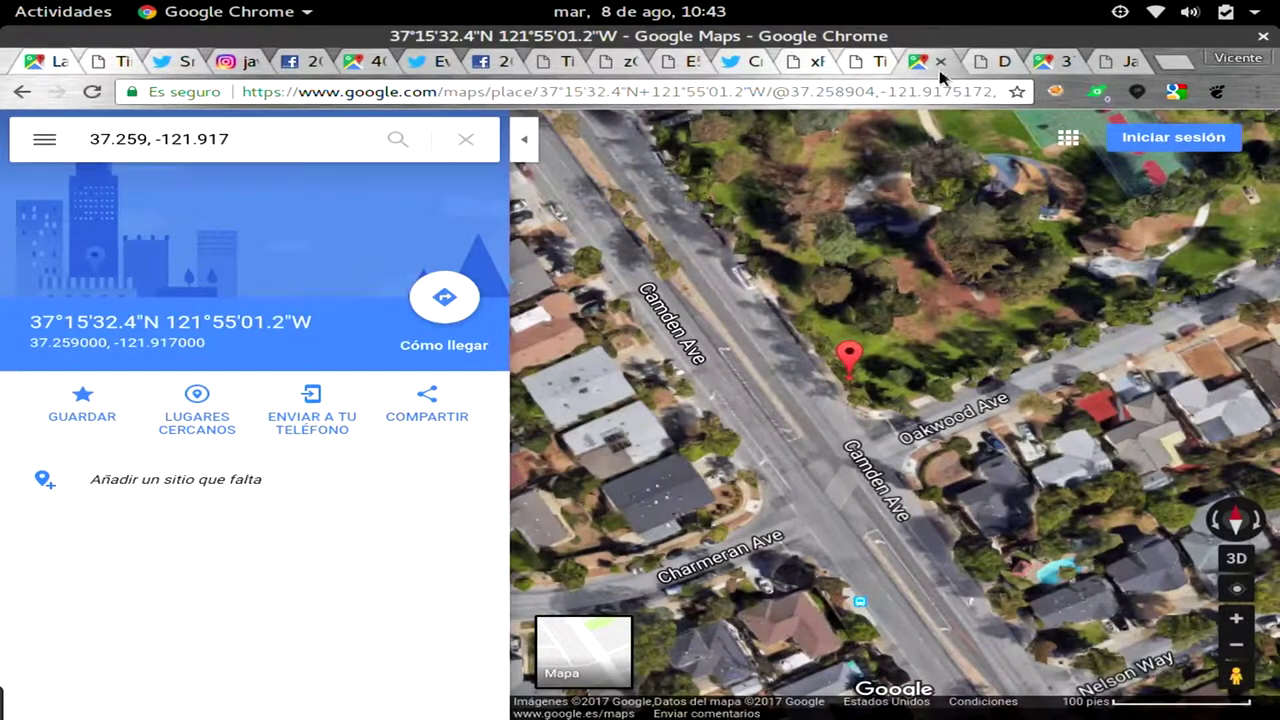
{"action": "left_click", "coordinate": [853, 64]}
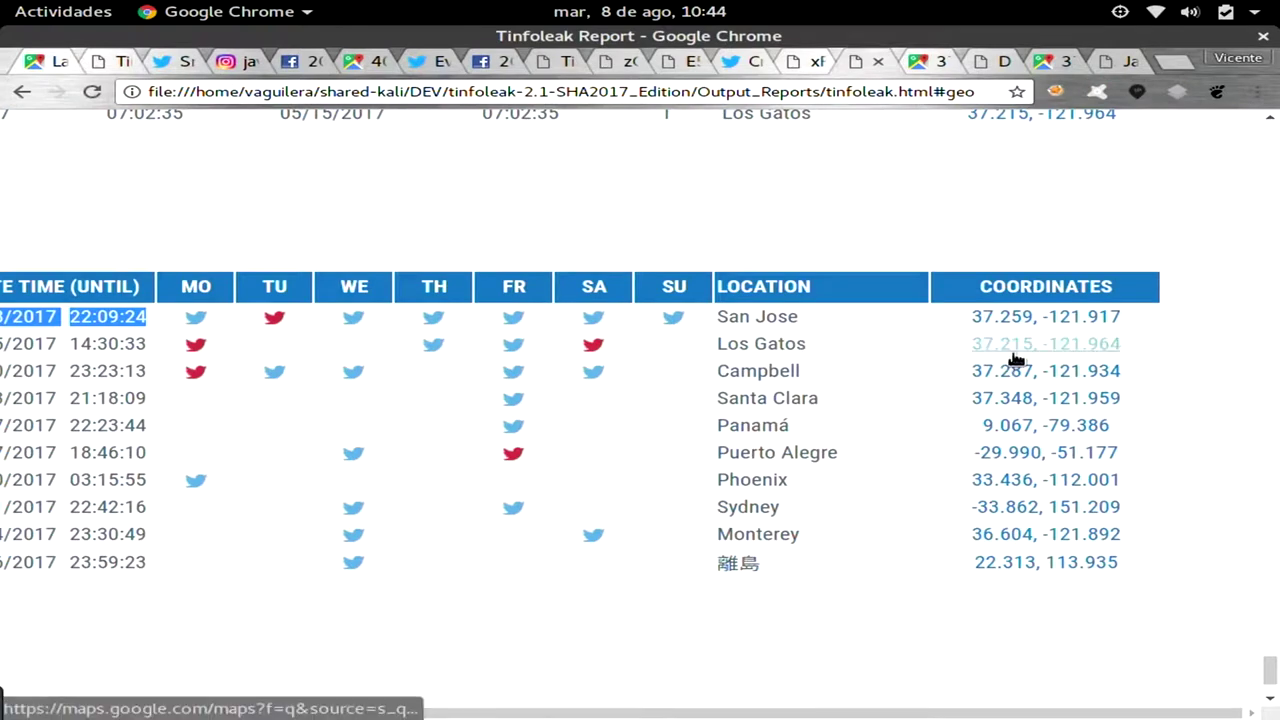
{"action": "left_click", "coordinate": [1013, 350]}
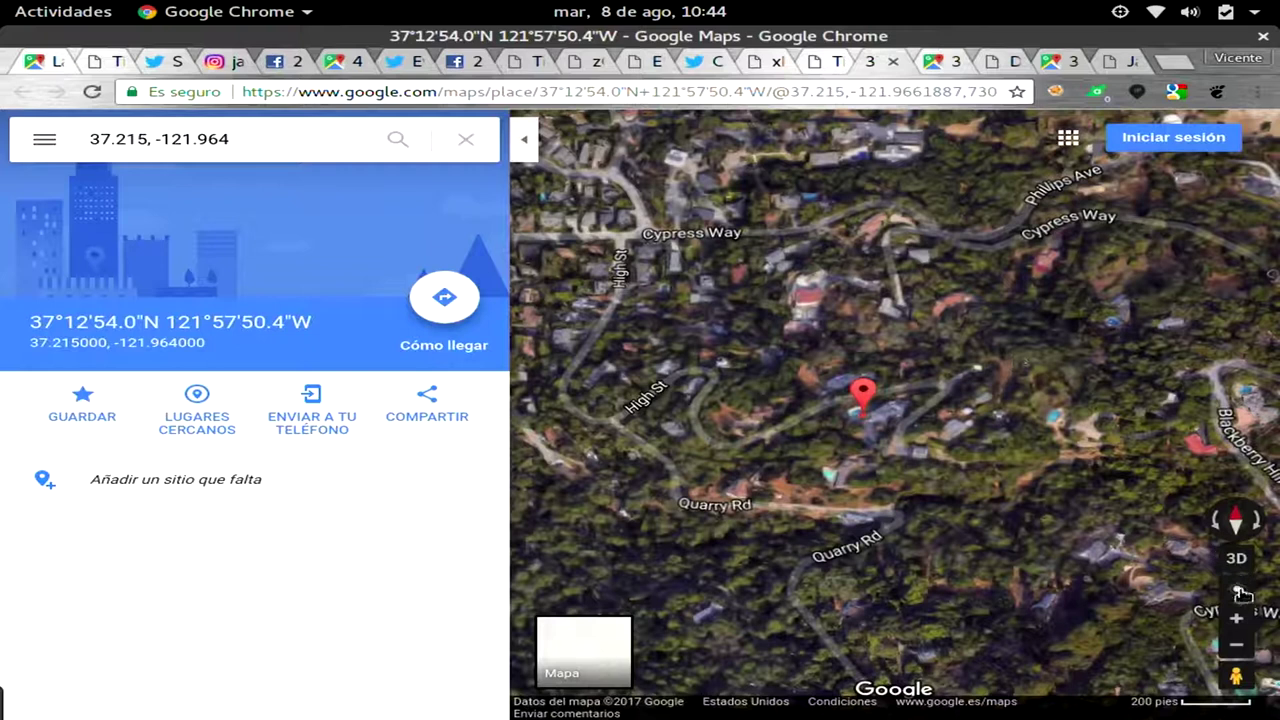
{"action": "left_click", "coordinate": [1250, 625]}
{"action": "left_click", "coordinate": [1236, 619]}
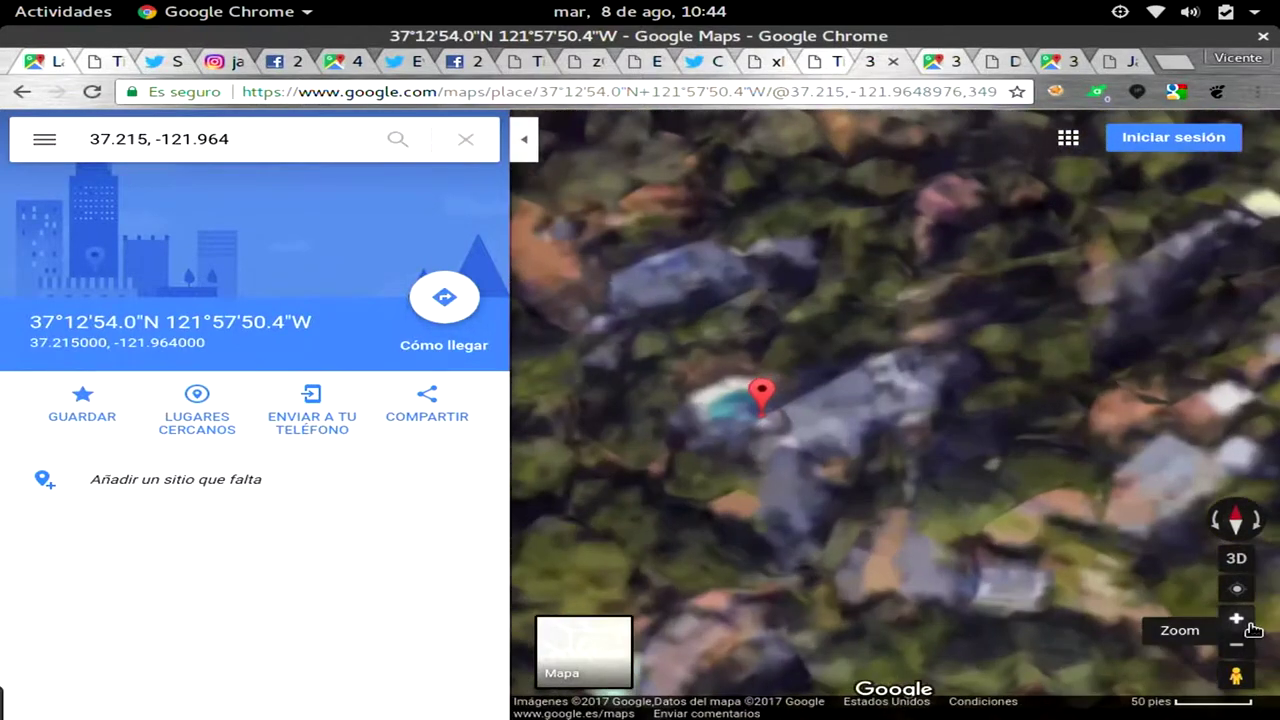
{"action": "left_click", "coordinate": [1236, 619]}
{"action": "left_click_drag", "start_coordinate": [994, 509], "coordinate": [1131, 406]}
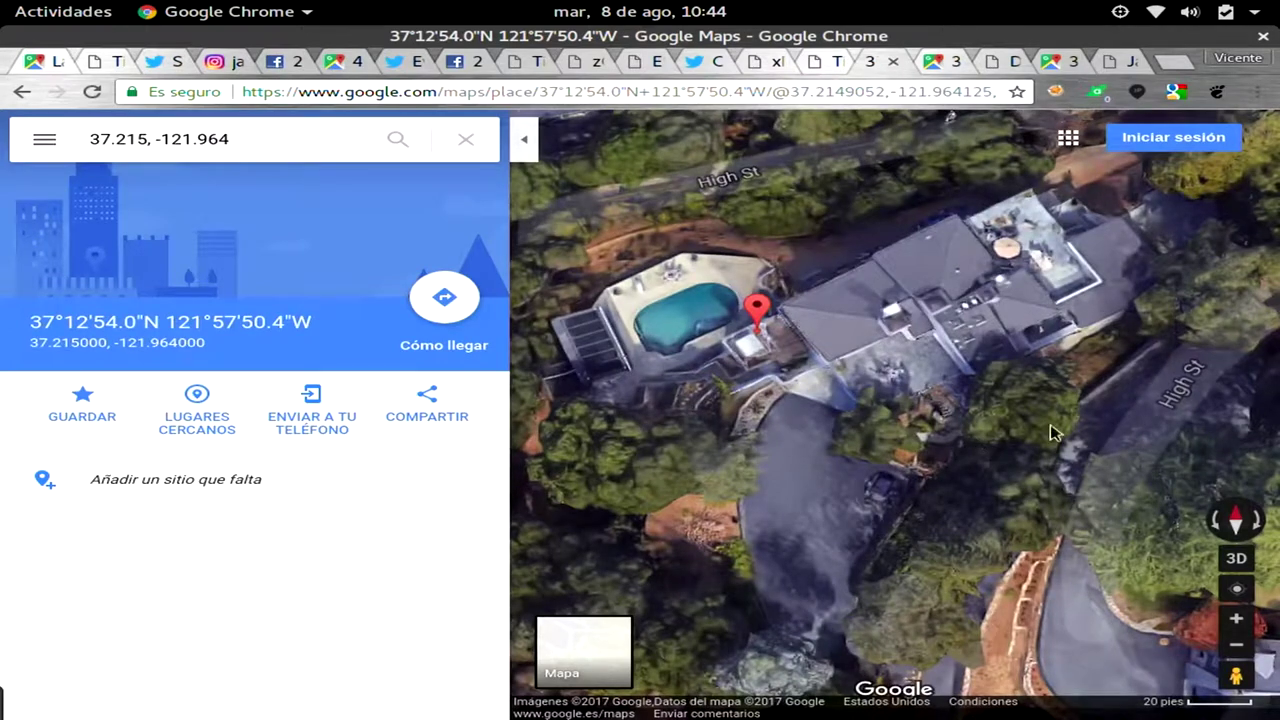
Tilt the satellite map into 3D, rotate around the pin and back to north, then return to the report.
{"action": "left_click", "coordinate": [1236, 558]}
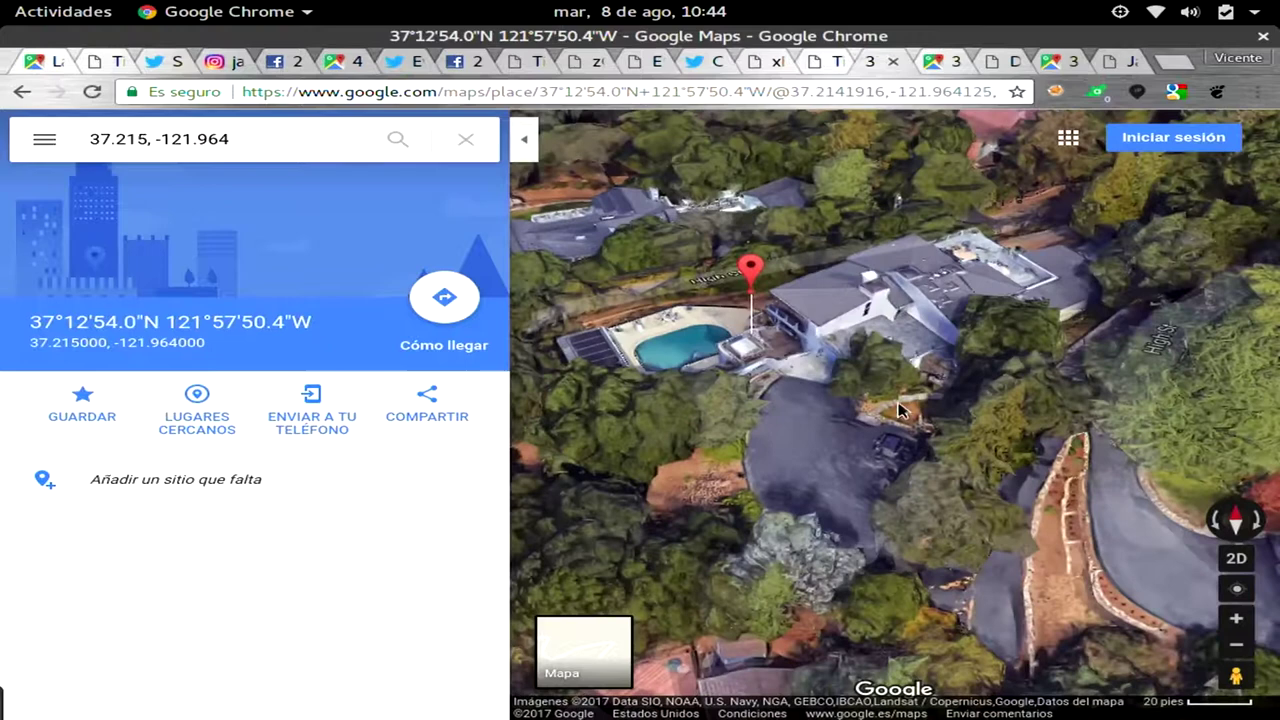
{"action": "left_click_drag", "start_coordinate": [900, 410], "coordinate": [1075, 412]}
{"action": "left_click", "coordinate": [1086, 417]}
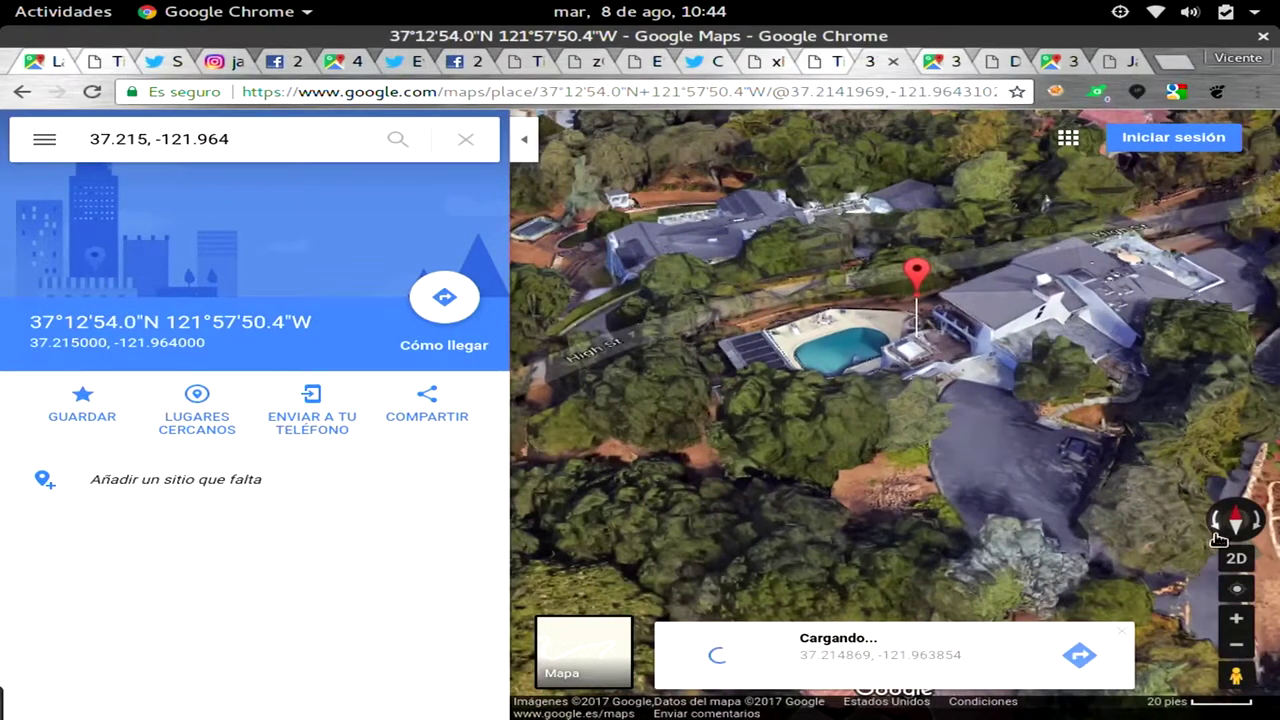
{"action": "left_click", "coordinate": [1206, 520]}
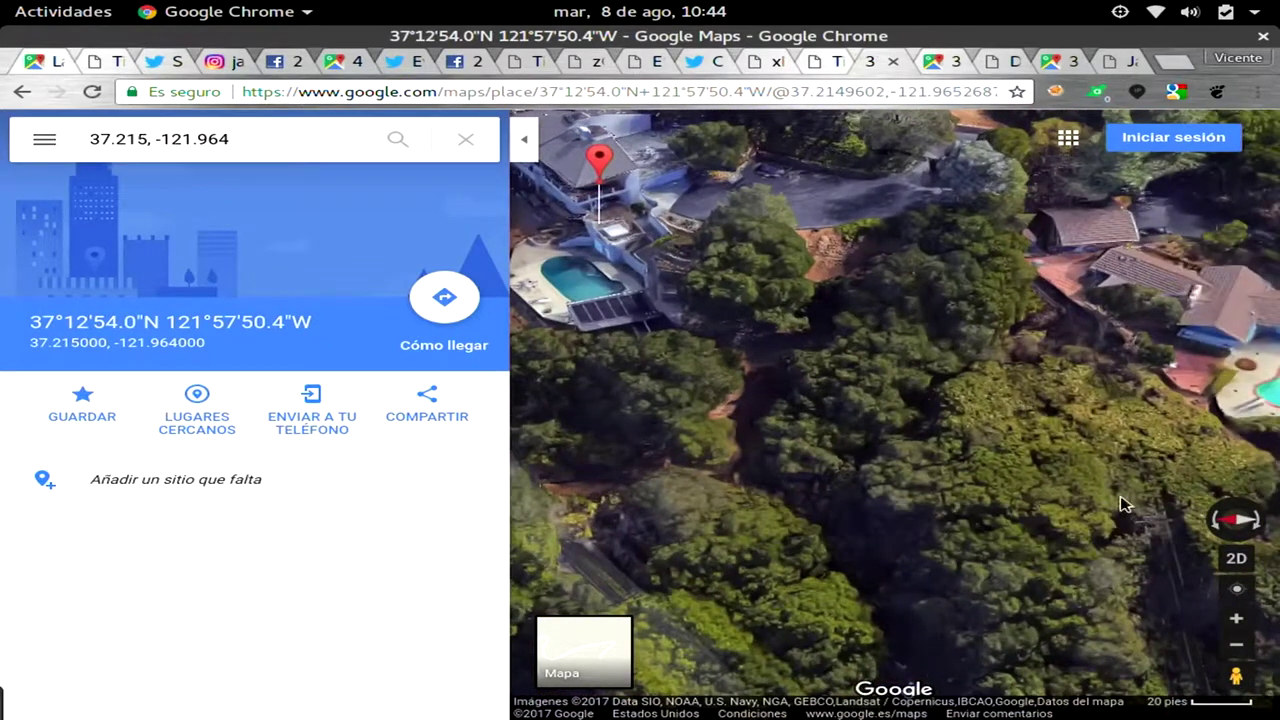
{"action": "left_click", "coordinate": [1236, 518]}
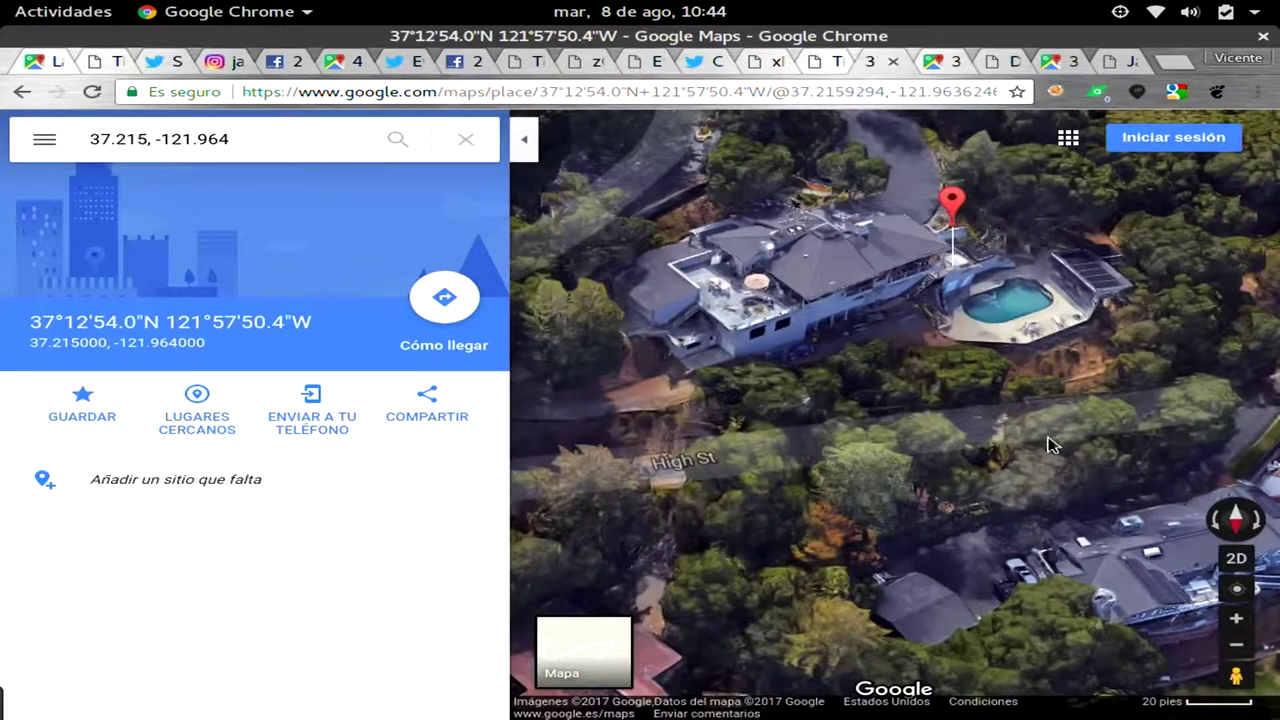
{"action": "left_click", "coordinate": [818, 63]}
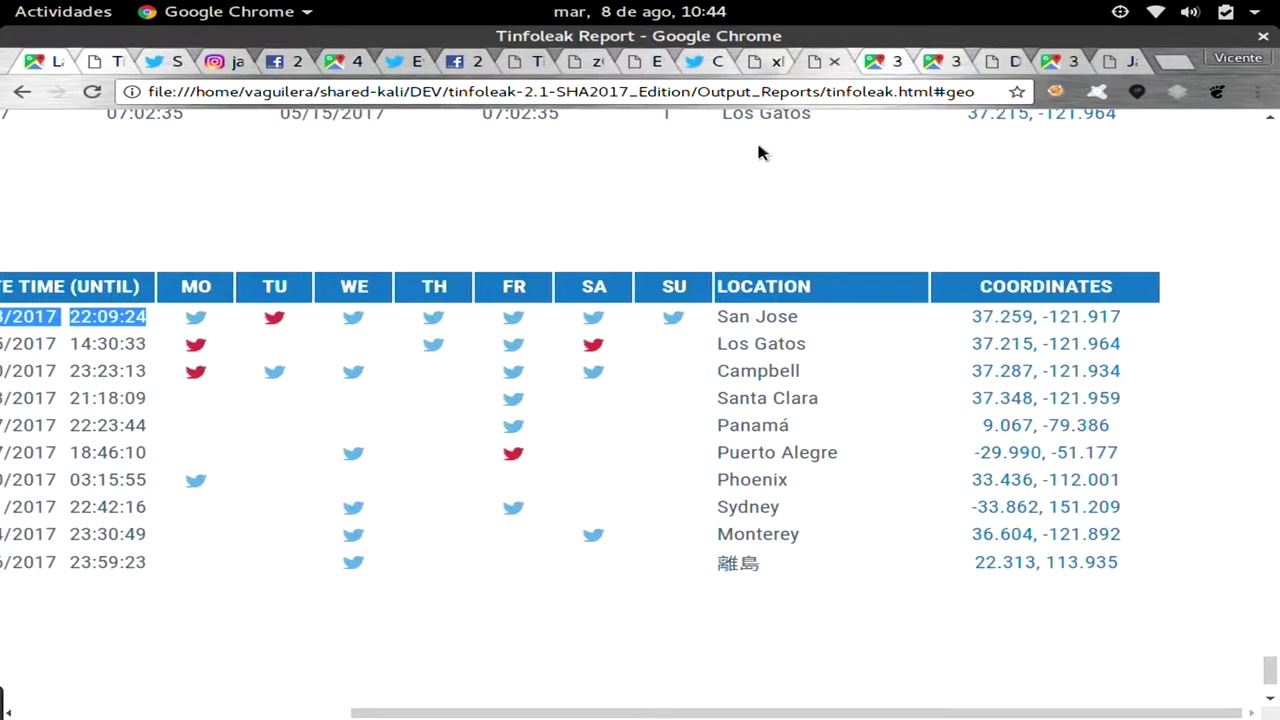
In a cleared terminal, recall the previous tinfoleak command and strip its old username and options.
{"action": "key", "text": "alt+Tab"}
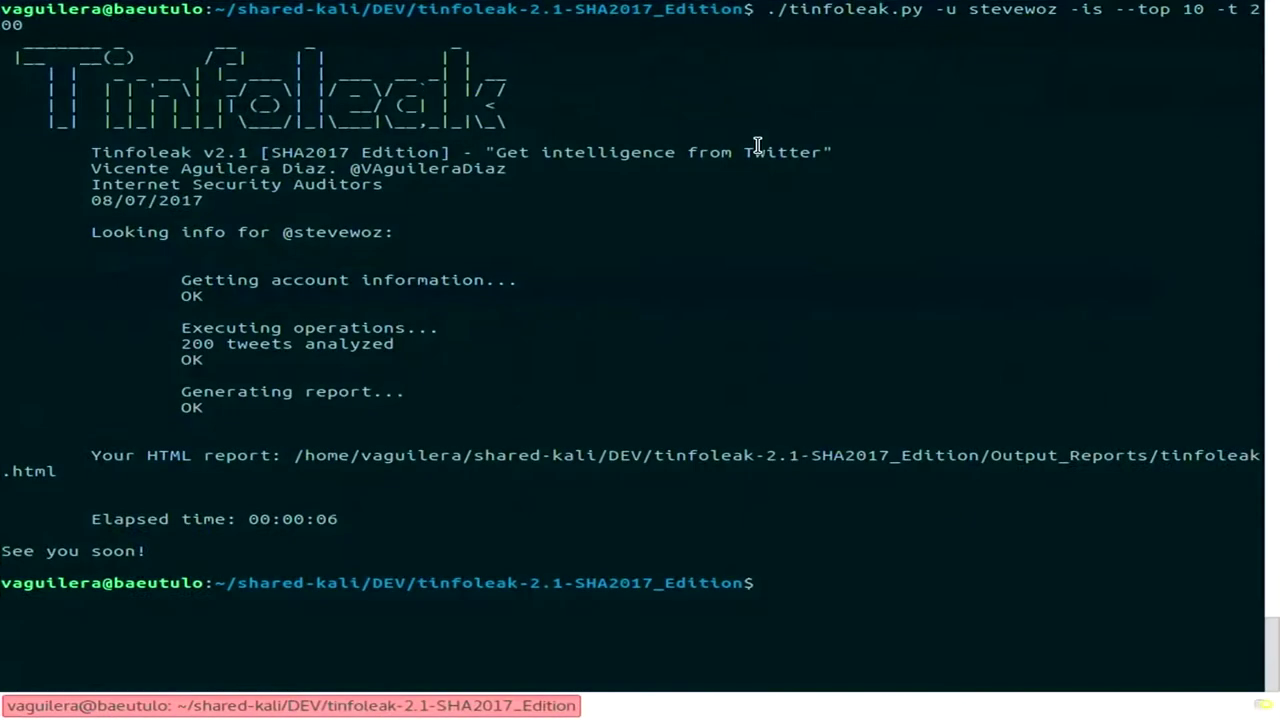
{"action": "key", "text": "ctrl+l"}
{"action": "key", "text": "Up"}
{"action": "key", "text": "BackSpace"}
{"action": "key", "text": "BackSpace"}
{"action": "key", "text": "BackSpace"}
{"action": "key", "text": "BackSpace"}
{"action": "key", "text": "BackSpace"}
{"action": "key", "text": "BackSpace"}
{"action": "key", "text": "BackSpace"}
{"action": "key", "text": "BackSpace"}
{"action": "key", "text": "BackSpace"}
{"action": "key", "text": "BackSpace"}
{"action": "key", "text": "BackSpace"}
{"action": "key", "text": "BackSpace"}
{"action": "key", "text": "BackSpace"}
{"action": "key", "text": "BackSpace"}
{"action": "key", "text": "BackSpace"}
{"action": "key", "text": "BackSpace"}
{"action": "key", "text": "BackSpace"}
{"action": "key", "text": "BackSpace"}
{"action": "key", "text": "BackSpace"}
{"action": "key", "text": "BackSpace"}
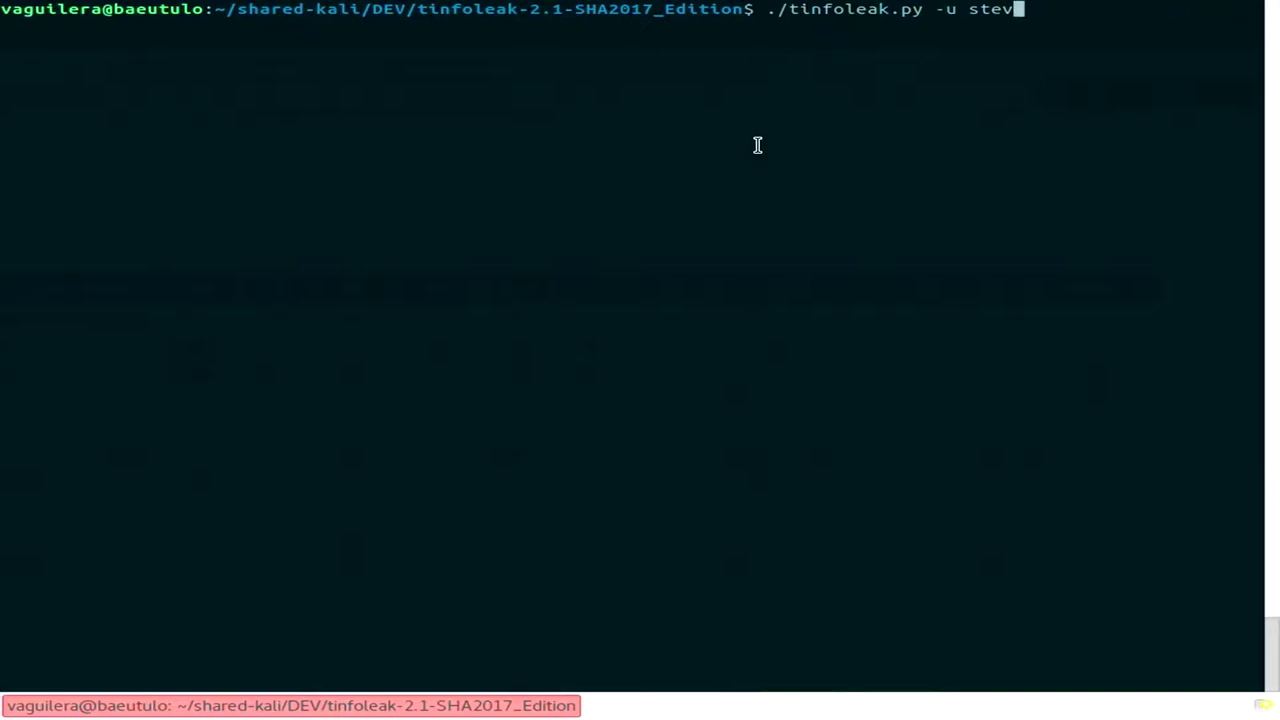
{"action": "key", "text": "BackSpace"}
{"action": "key", "text": "BackSpace"}
{"action": "key", "text": "BackSpace"}
{"action": "key", "text": "BackSpace"}
Run ./tinfoleak.py -u cnn -w 25 -t 300 and select the generated HTML report path.
{"action": "type", "text": "cnn -w 25"}
{"action": "type", "text": "-t 200"}
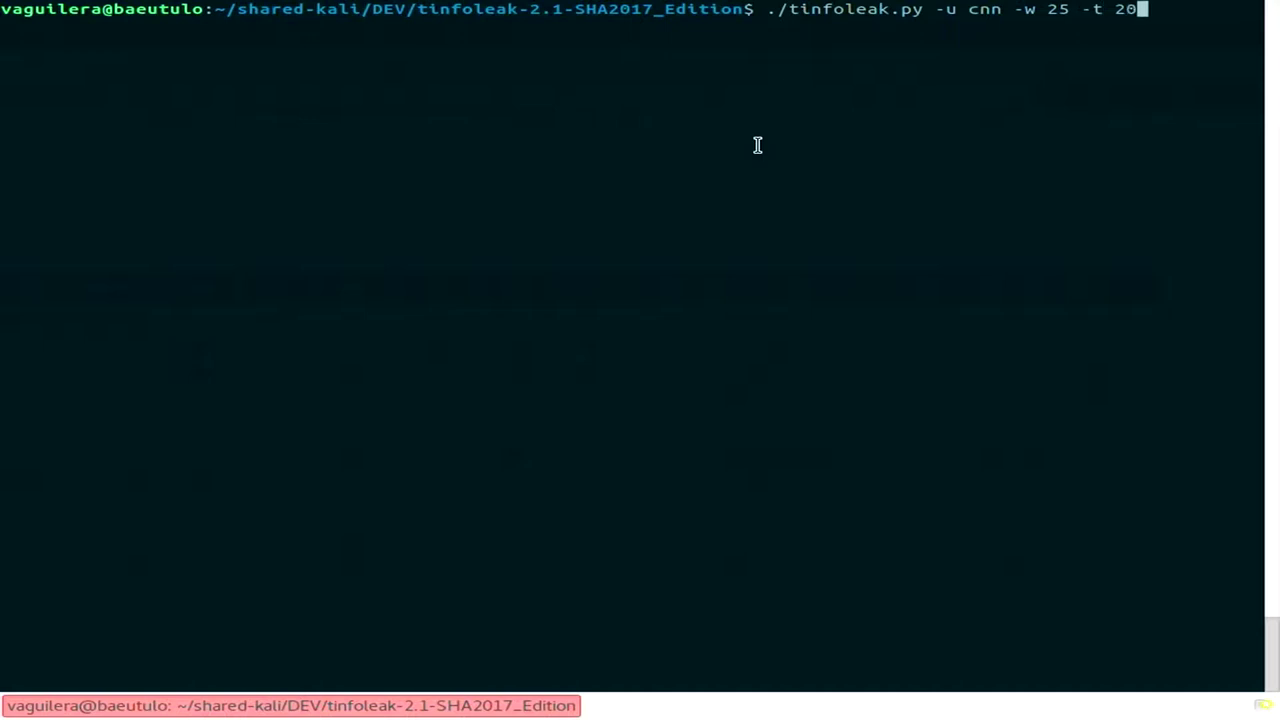
{"action": "key", "text": "BackSpace"}
{"action": "key", "text": "BackSpace"}
{"action": "key", "text": "BackSpace"}
{"action": "type", "text": "300"}
{"action": "key", "text": "Return"}
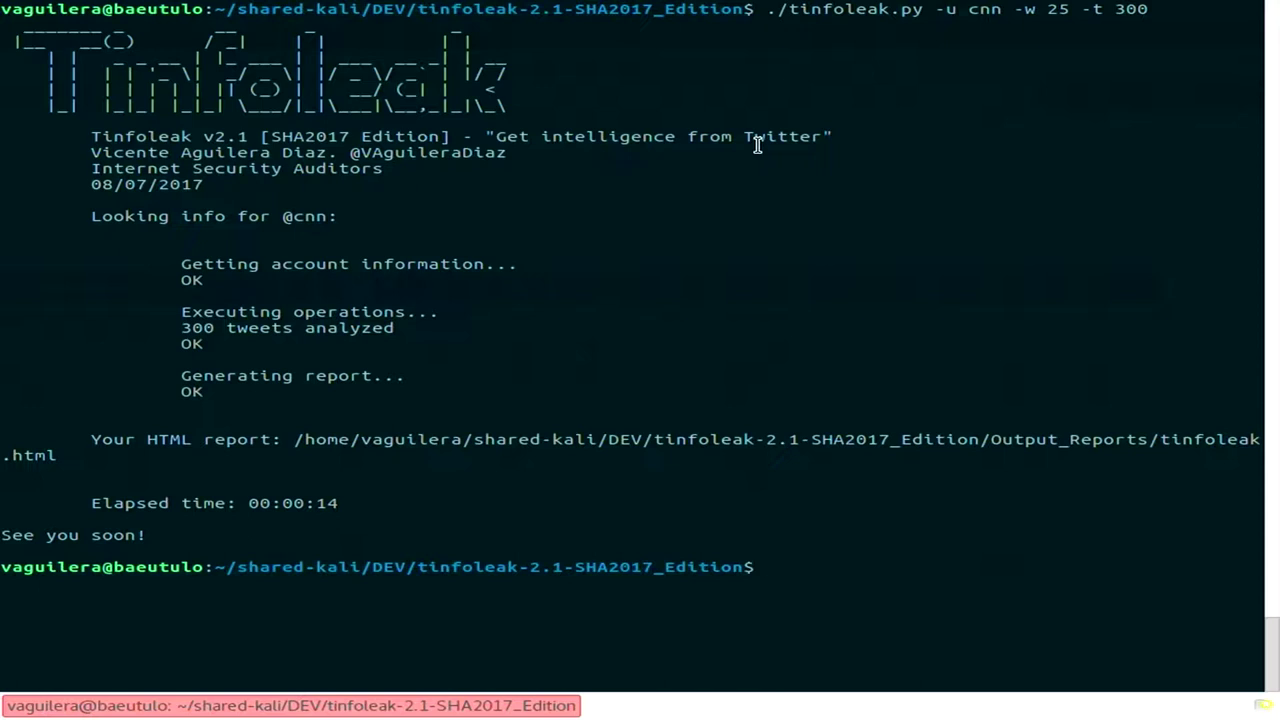
{"action": "double_click", "coordinate": [650, 449]}
{"action": "key", "text": "ctrl+c"}
{"action": "right_click", "coordinate": [650, 449]}
Open the copied cnn report path in a new Chrome tab and highlight that geolocation is enabled.
{"action": "left_click", "coordinate": [787, 182]}
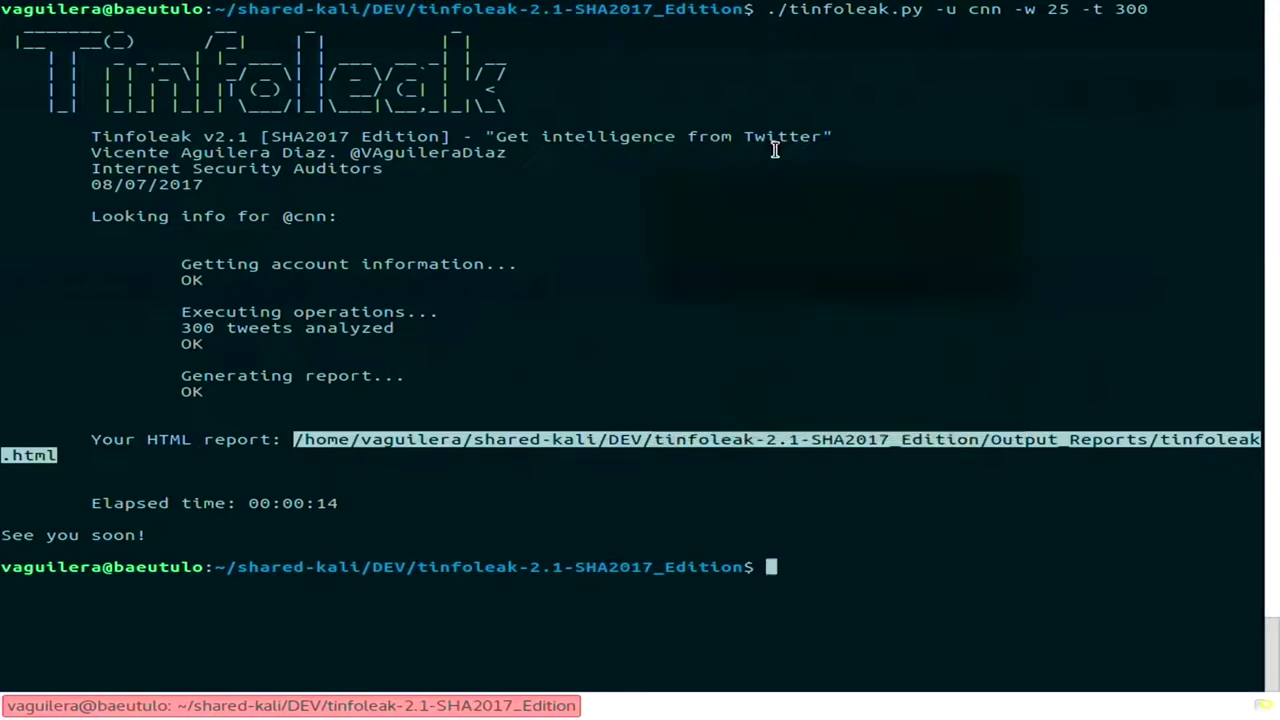
{"action": "key", "text": "alt+Tab"}
{"action": "key", "text": "ctrl+t"}
{"action": "key", "text": "ctrl+v"}
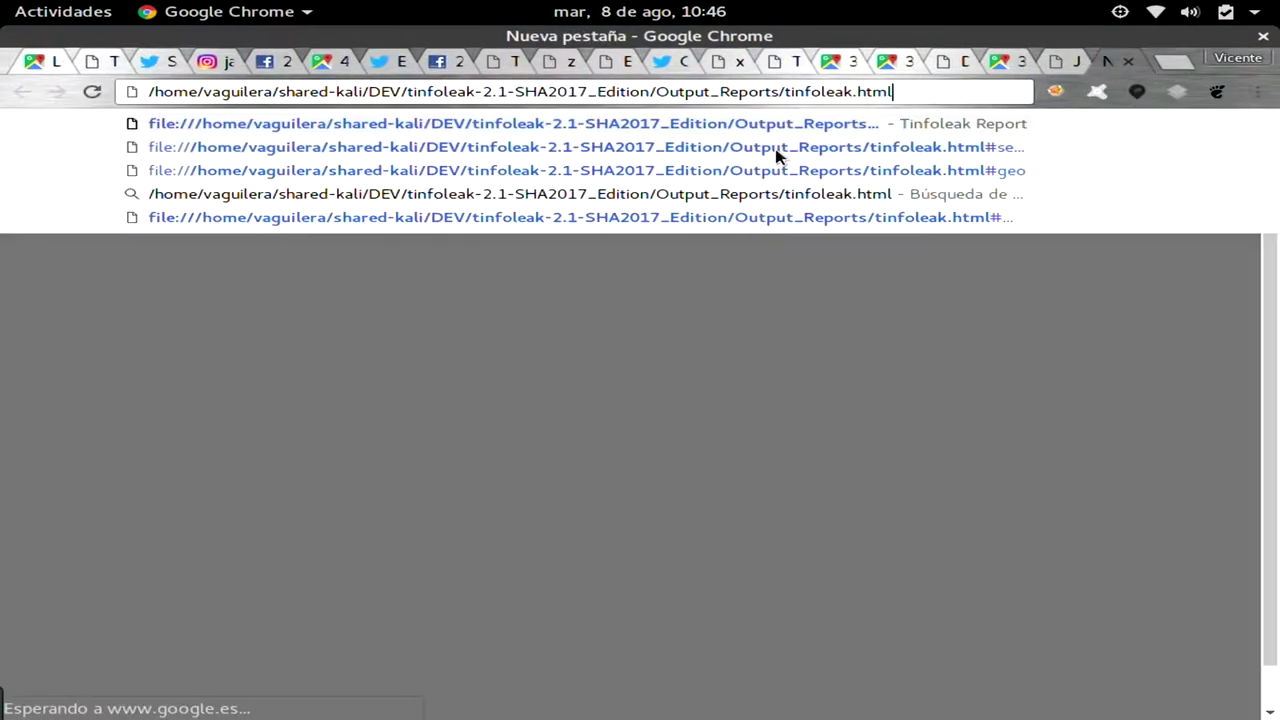
{"action": "key", "text": "Return"}
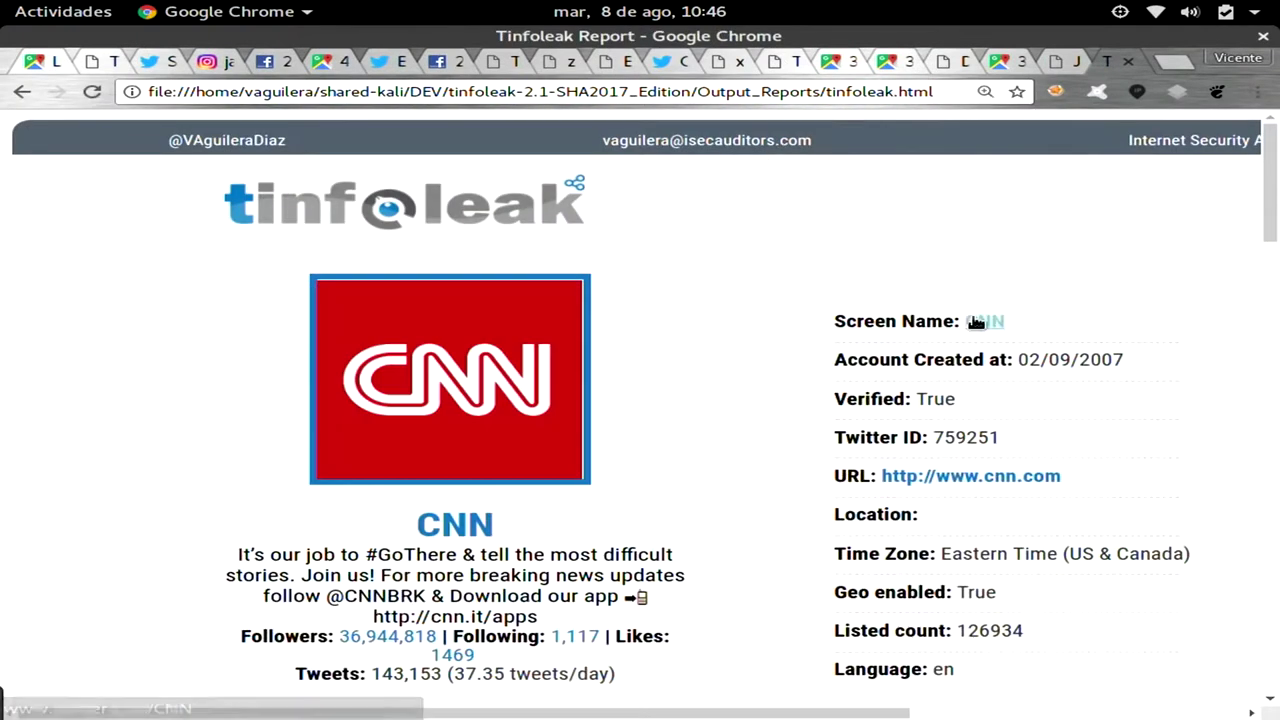
{"action": "scroll", "coordinate": [975, 322], "scroll_direction": "down", "scroll_amount": 4}
{"action": "scroll", "coordinate": [975, 322], "scroll_direction": "down", "scroll_amount": 1}
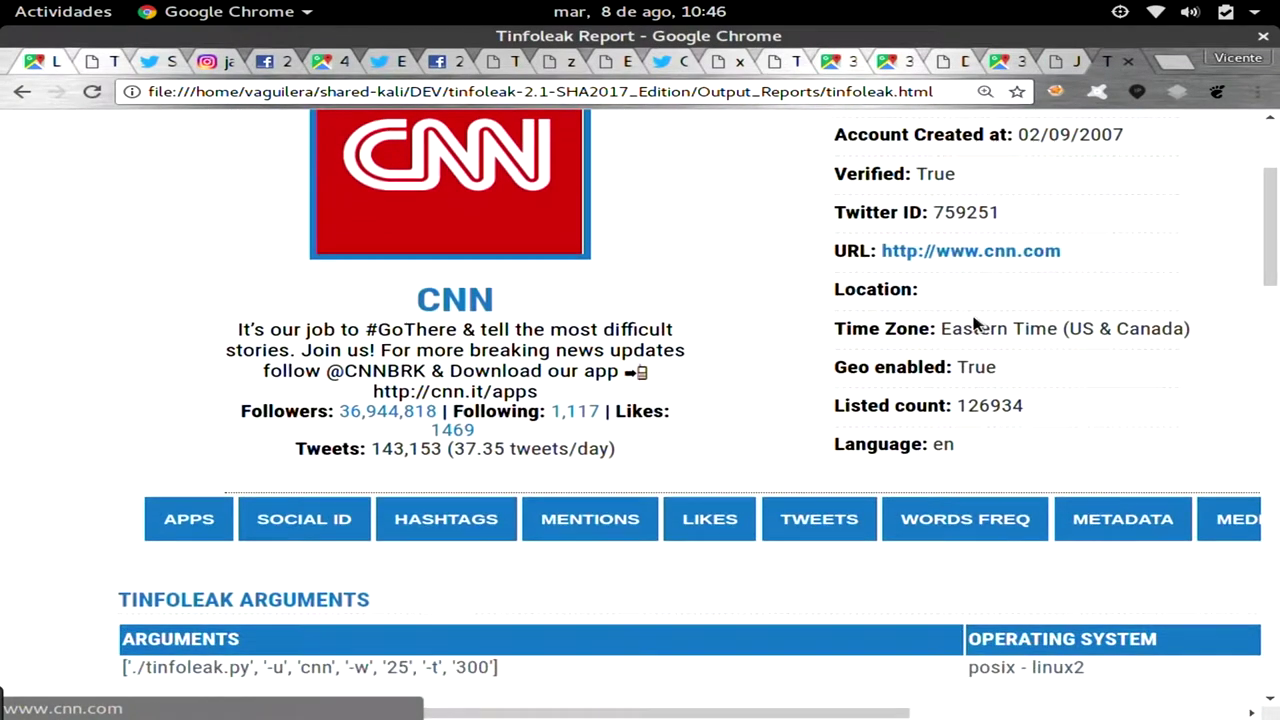
{"action": "left_click_drag", "start_coordinate": [847, 372], "coordinate": [997, 368]}
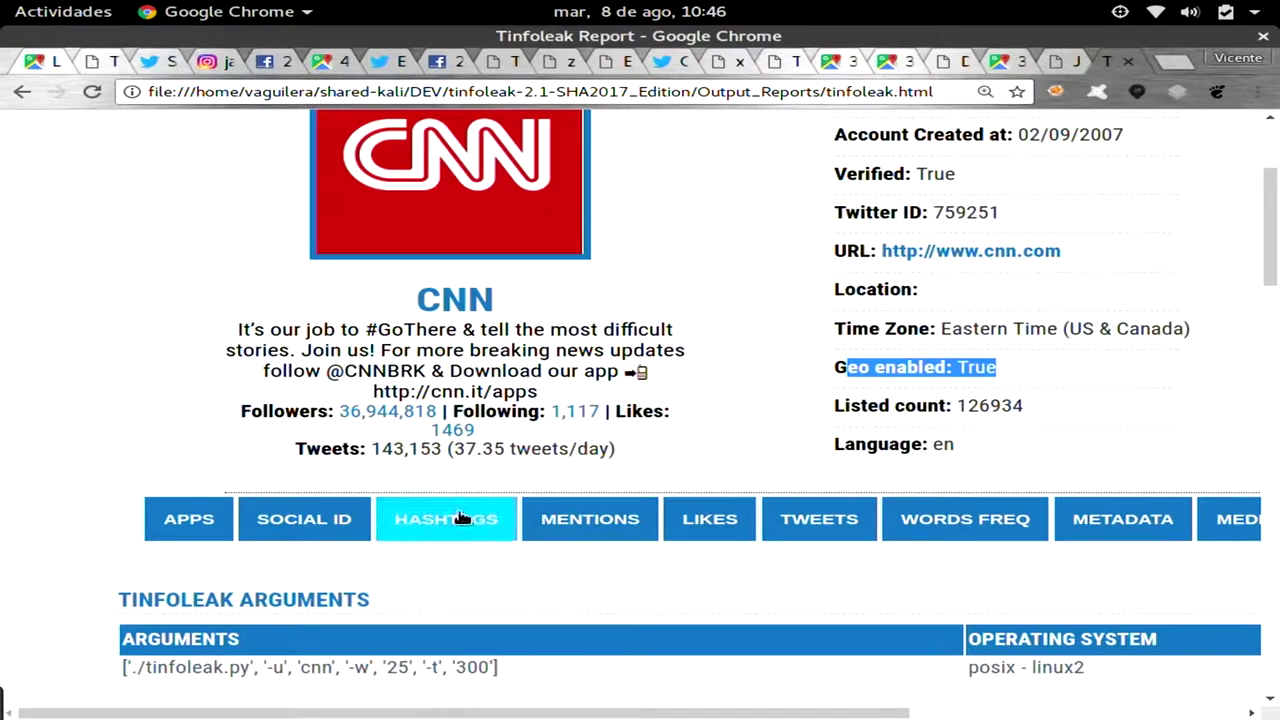
Browse the Words Most Used table's 25 results, led by Trump with 44 occurrences.
{"action": "left_click", "coordinate": [956, 524]}
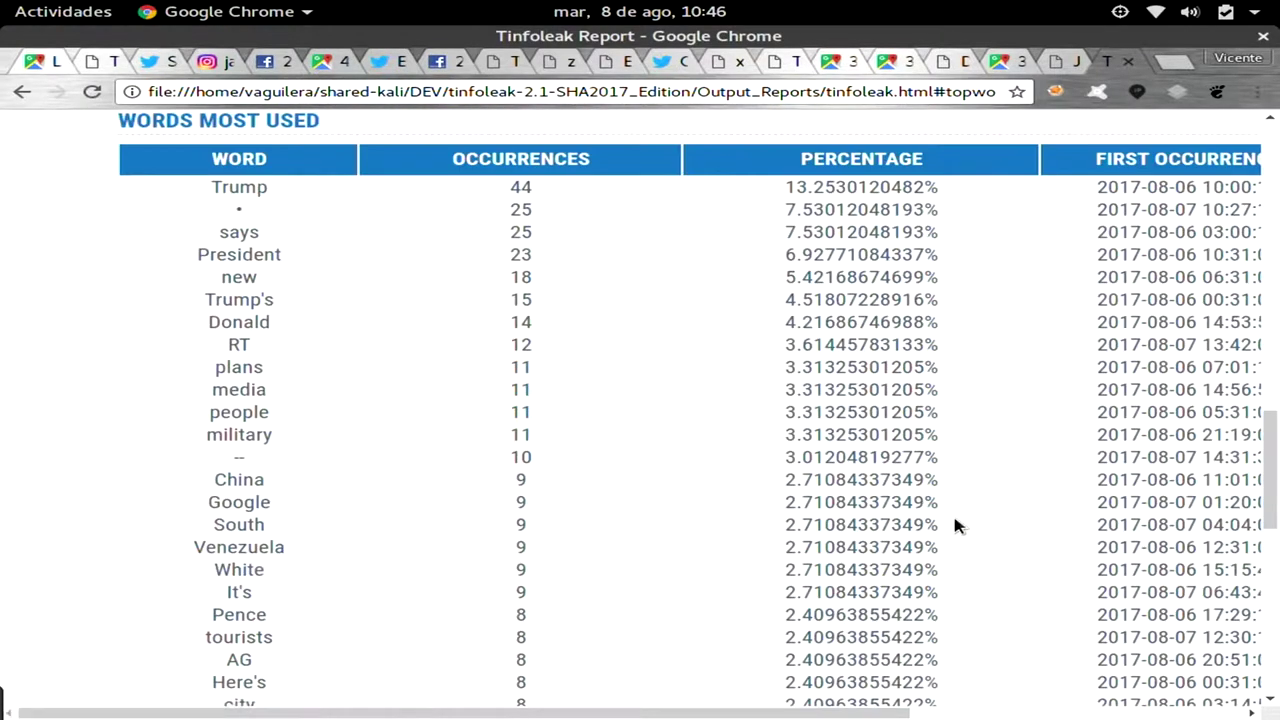
{"action": "scroll", "coordinate": [955, 525], "scroll_direction": "down", "scroll_amount": 1}
{"action": "scroll", "coordinate": [955, 525], "scroll_direction": "up", "scroll_amount": 2}
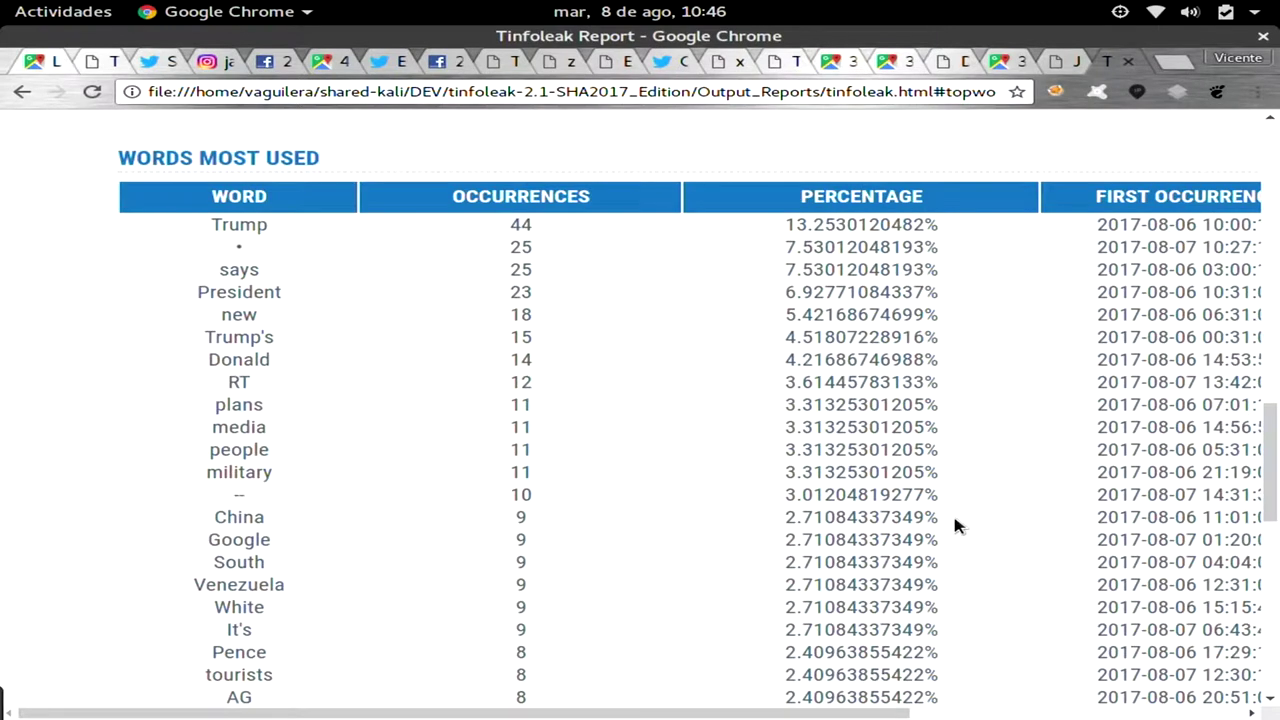
{"action": "scroll", "coordinate": [955, 527], "scroll_direction": "down", "scroll_amount": 1}
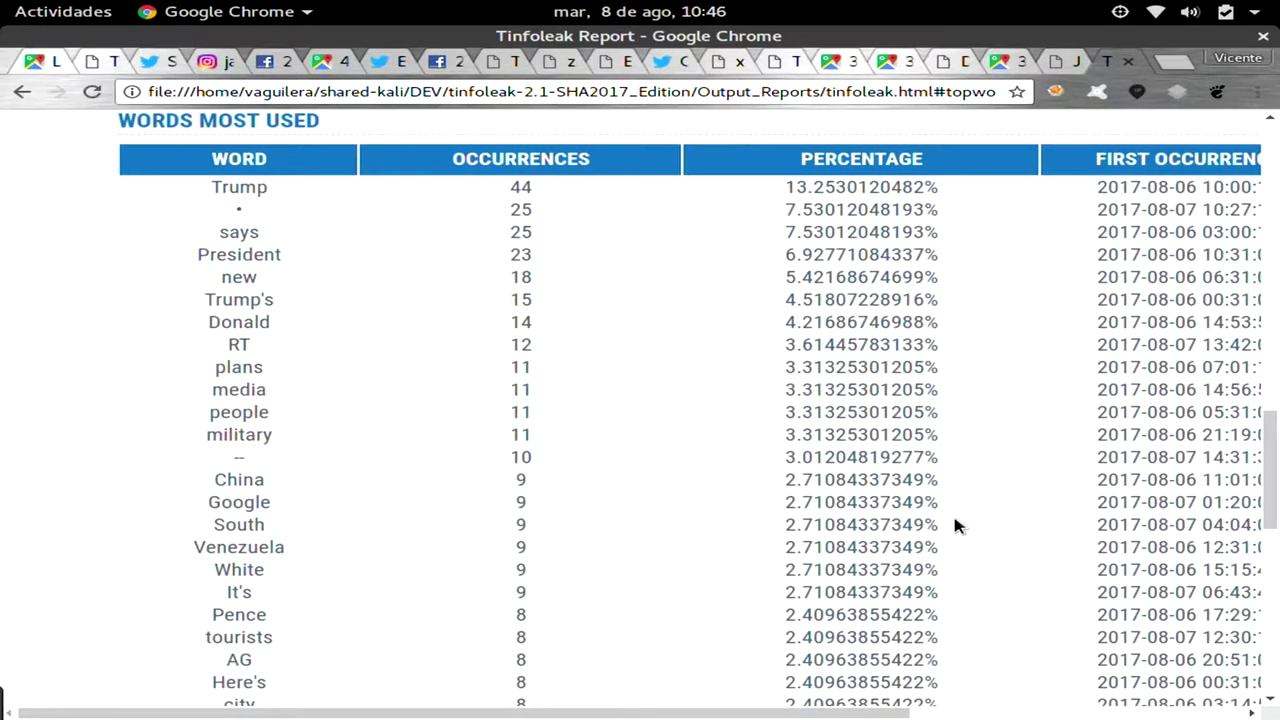
{"action": "scroll", "coordinate": [955, 527], "scroll_direction": "right", "scroll_amount": 1}
{"action": "scroll", "coordinate": [955, 527], "scroll_direction": "up", "scroll_amount": 1}
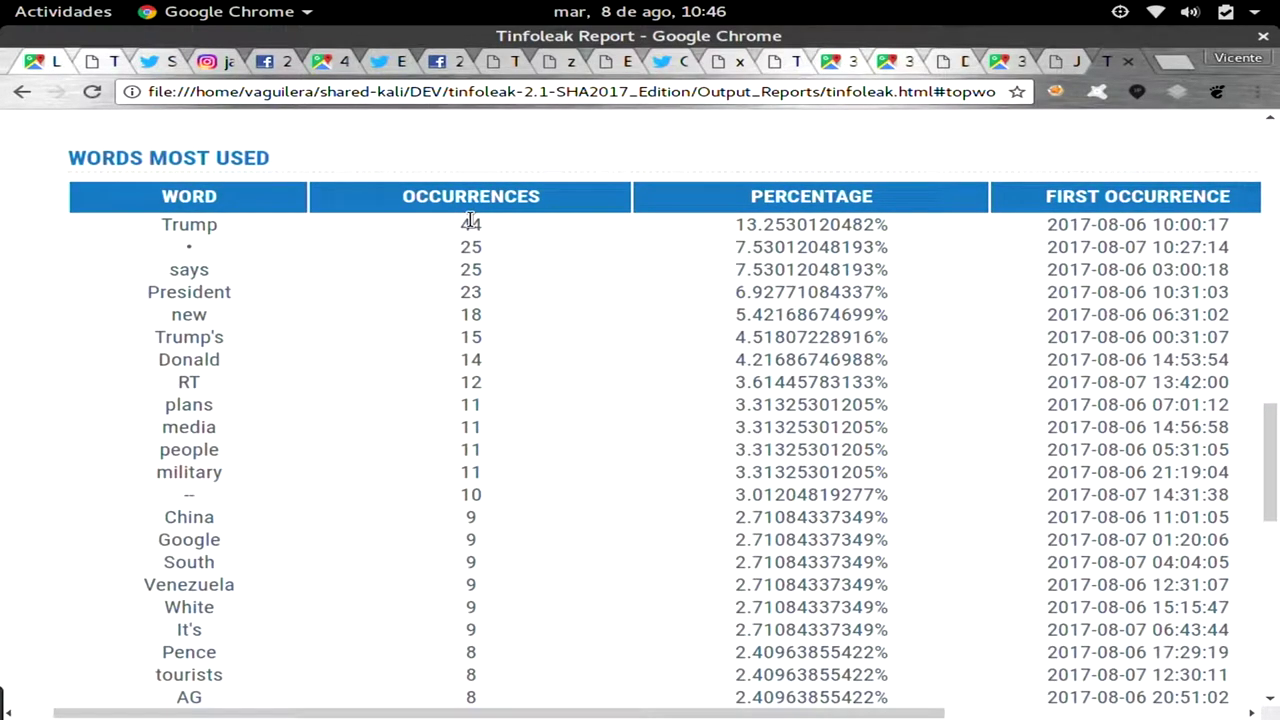
{"action": "scroll", "coordinate": [470, 221], "scroll_direction": "down", "scroll_amount": 1}
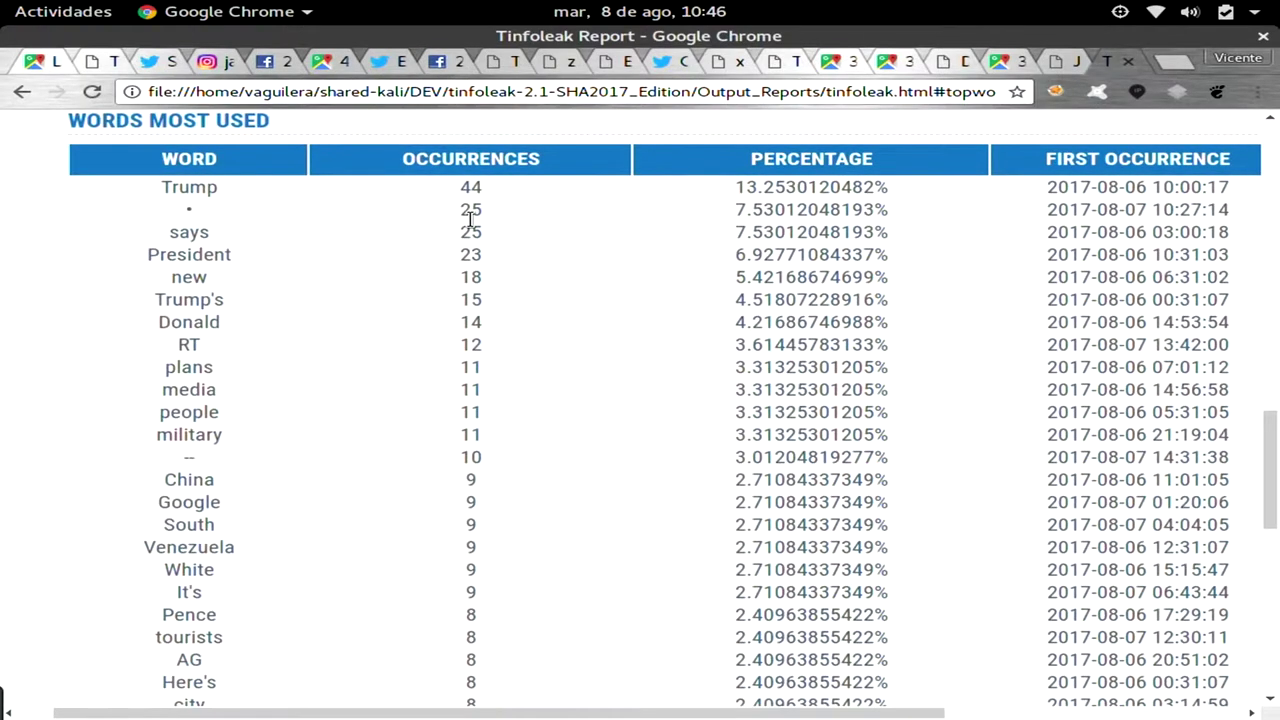
{"action": "scroll", "coordinate": [470, 220], "scroll_direction": "down", "scroll_amount": 3}
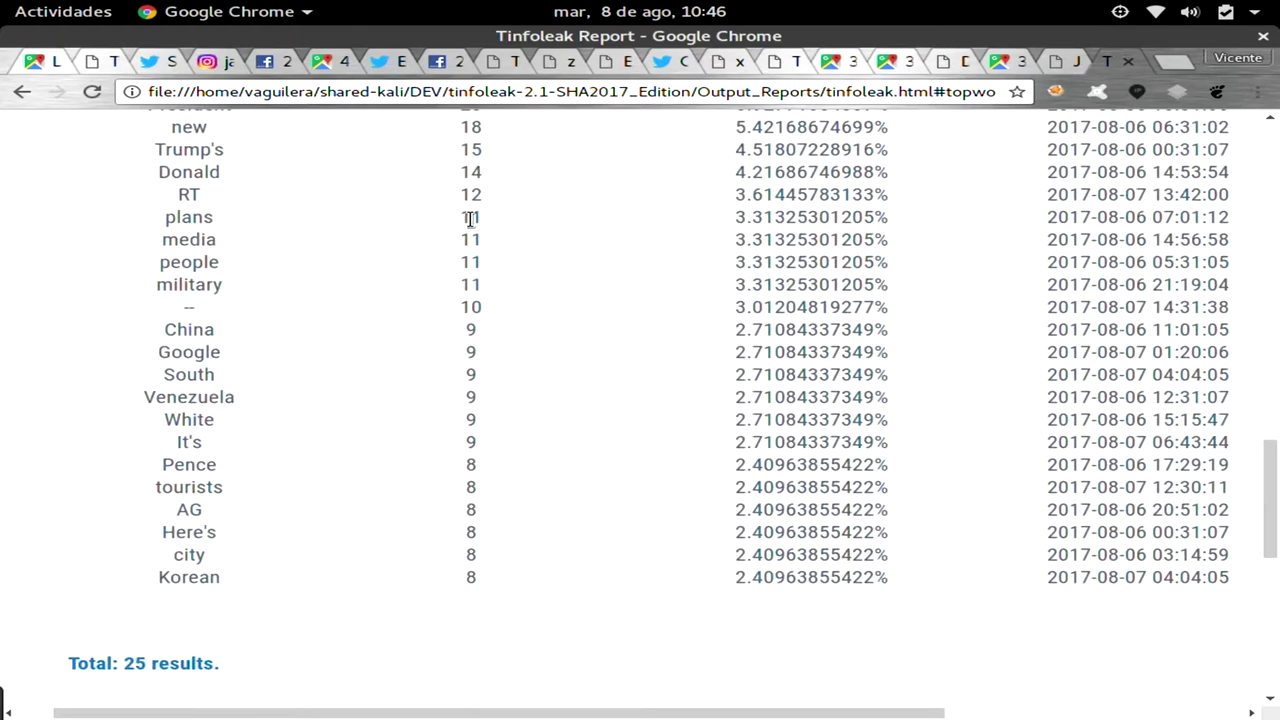
{"action": "scroll", "coordinate": [470, 219], "scroll_direction": "down", "scroll_amount": 3}
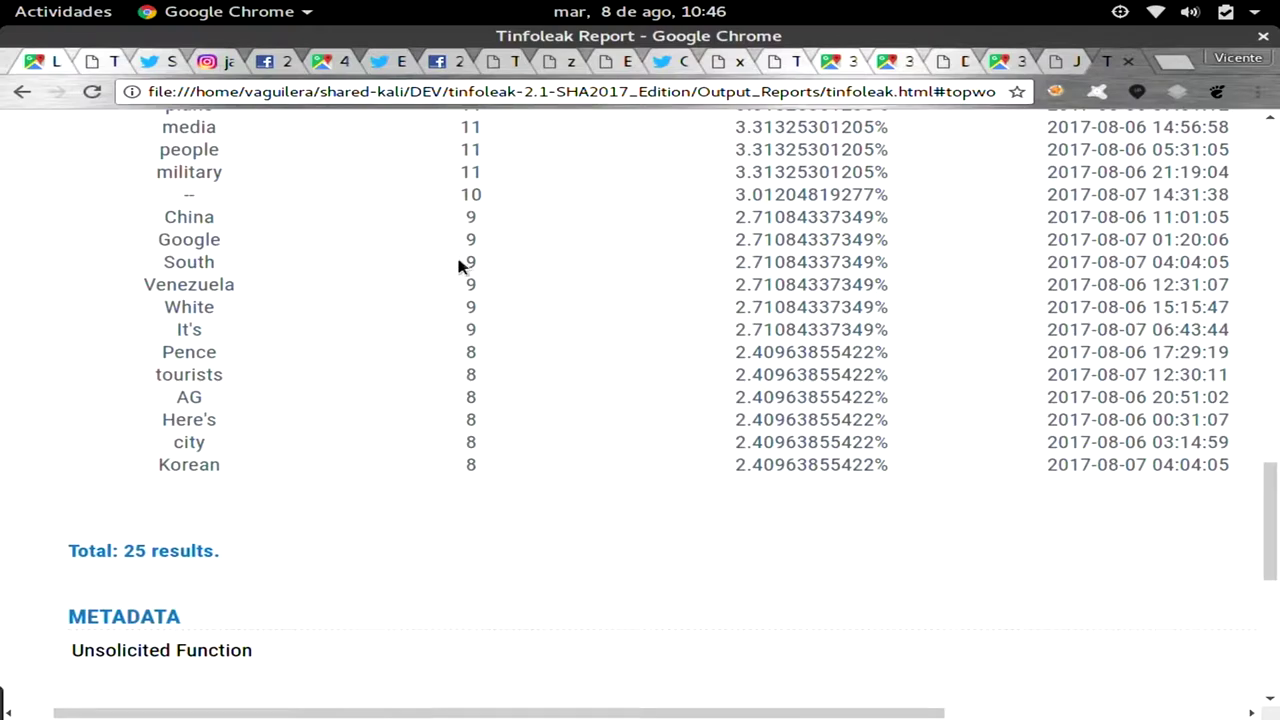
Rerun the tinfoleak command with tassrf_eng instead of cnn, then clear the terminal and return to Chrome.
{"action": "key", "text": "alt+Tab"}
{"action": "key", "text": "Up"}
{"action": "key", "text": "Left"}
{"action": "key", "text": "Left"}
{"action": "key", "text": "Left"}
{"action": "key", "text": "Left"}
{"action": "key", "text": "Left"}
{"action": "key", "text": "Left"}
{"action": "key", "text": "Left"}
{"action": "key", "text": "Left"}
{"action": "key", "text": "Left"}
{"action": "key", "text": "Left"}
{"action": "key", "text": "Left"}
{"action": "key", "text": "Left"}
{"action": "key", "text": "Left"}
{"action": "key", "text": "BackSpace"}
{"action": "key", "text": "BackSpace"}
{"action": "key", "text": "BackSpace"}
{"action": "type", "text": "tass"}
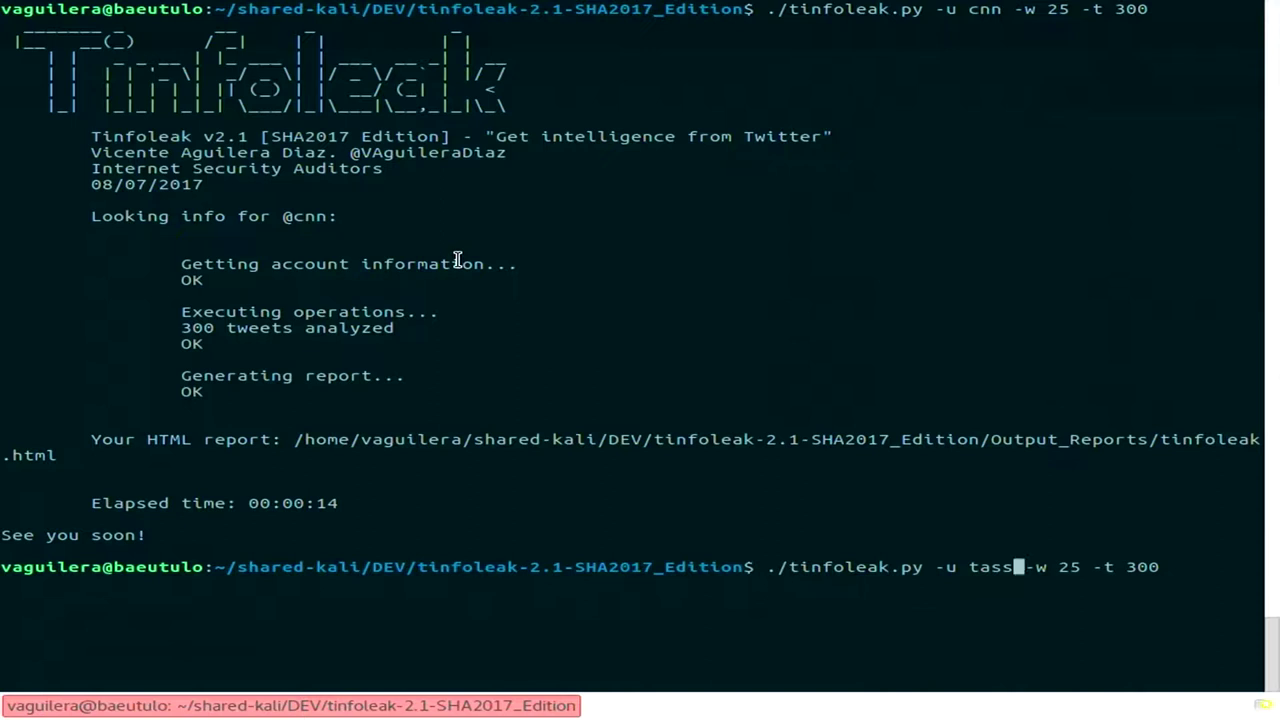
{"action": "type", "text": "rf_en"}
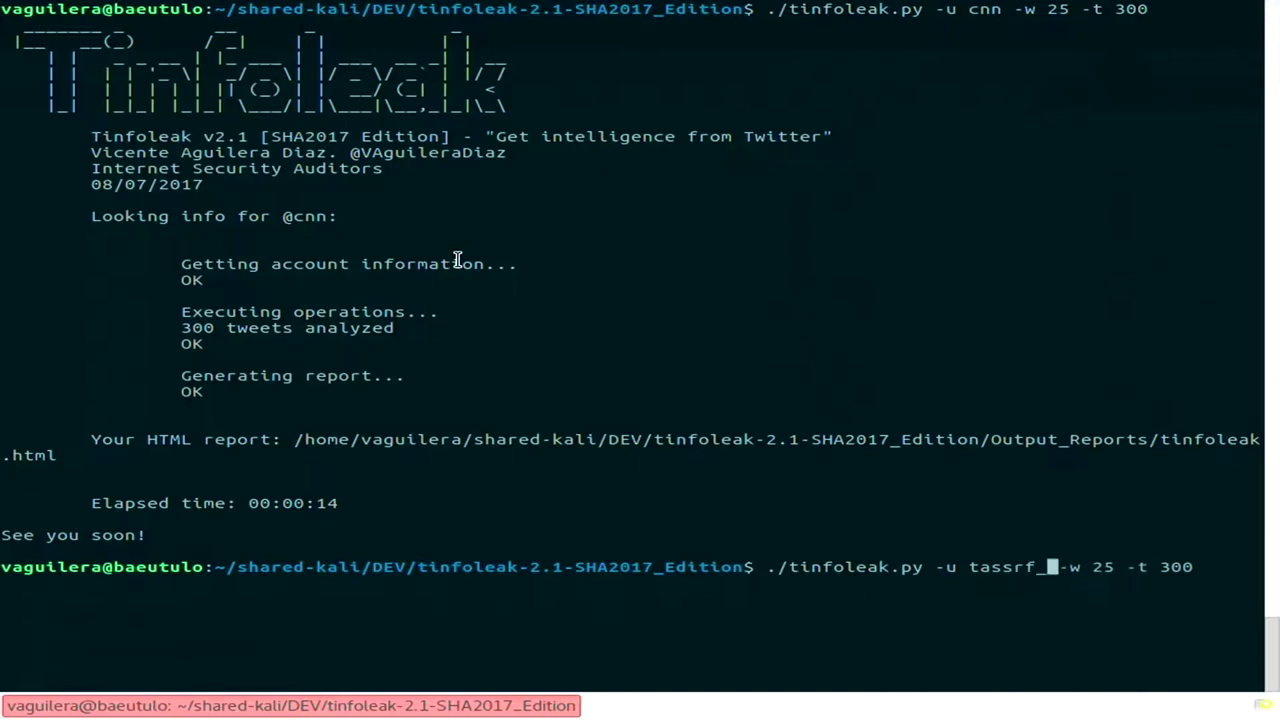
{"action": "type", "text": "g"}
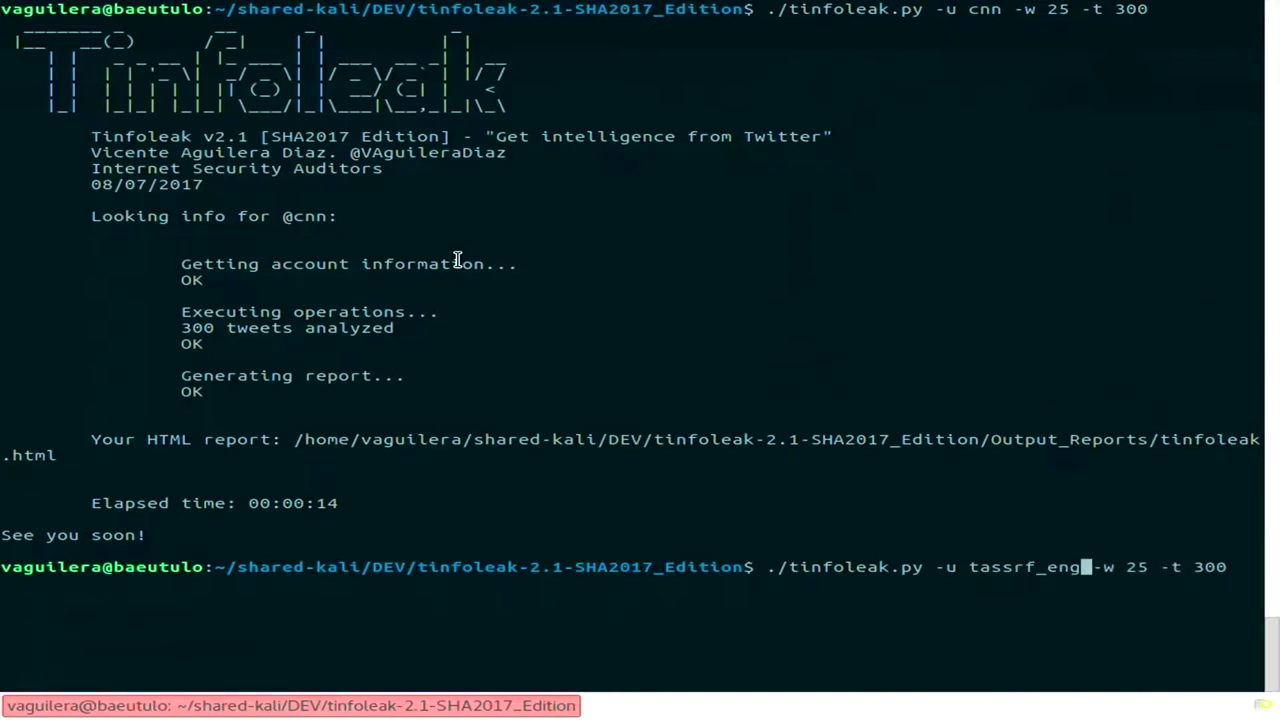
{"action": "key", "text": "Return"}
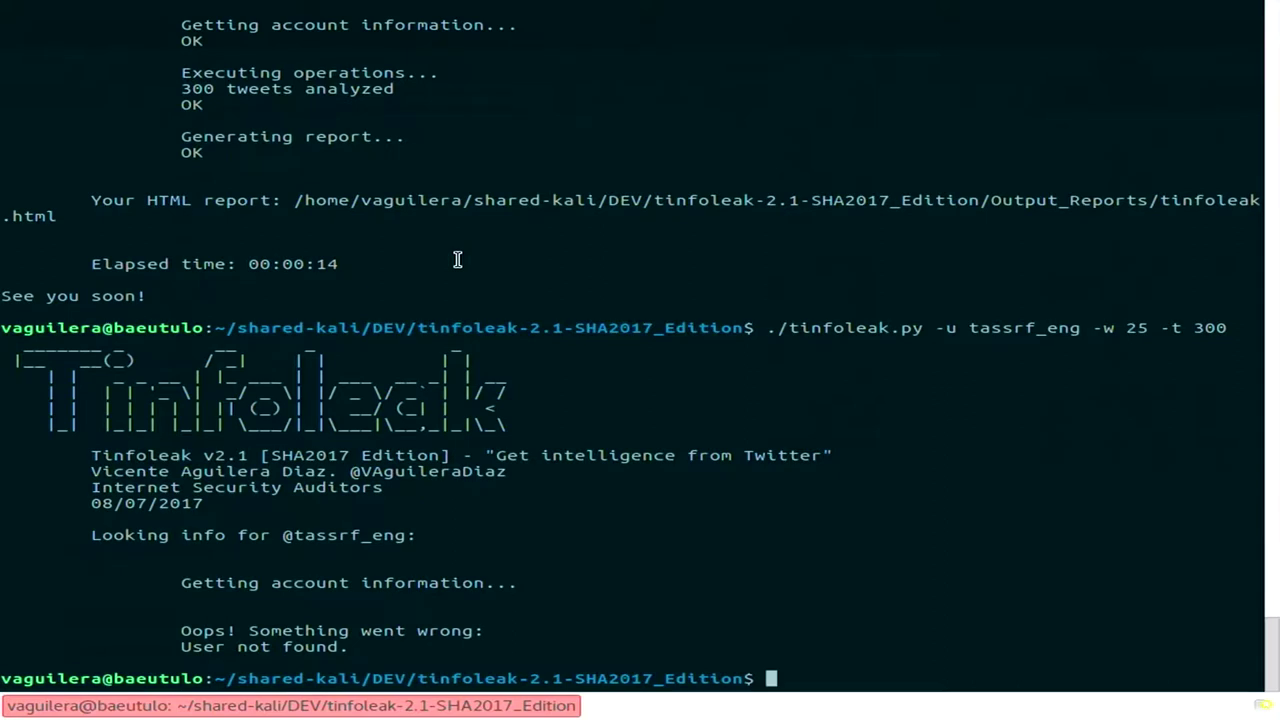
{"action": "key", "text": "ctrl+l"}
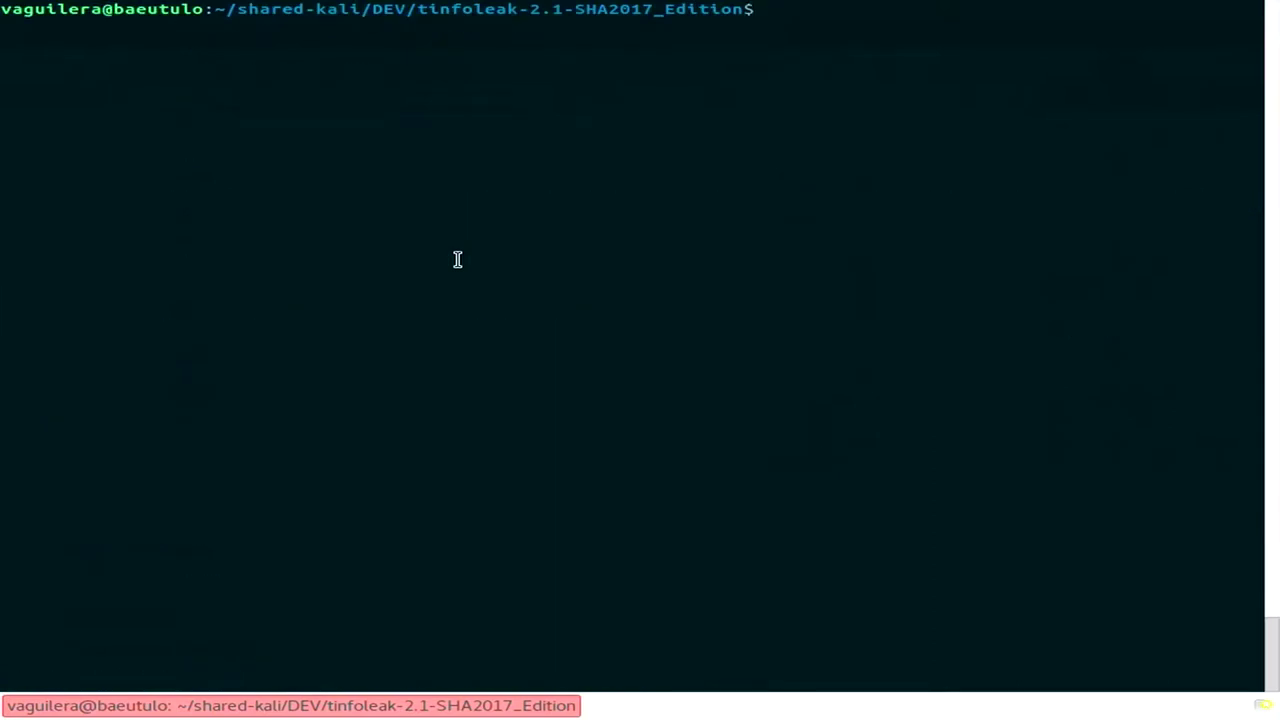
{"action": "key", "text": "alt+Tab"}
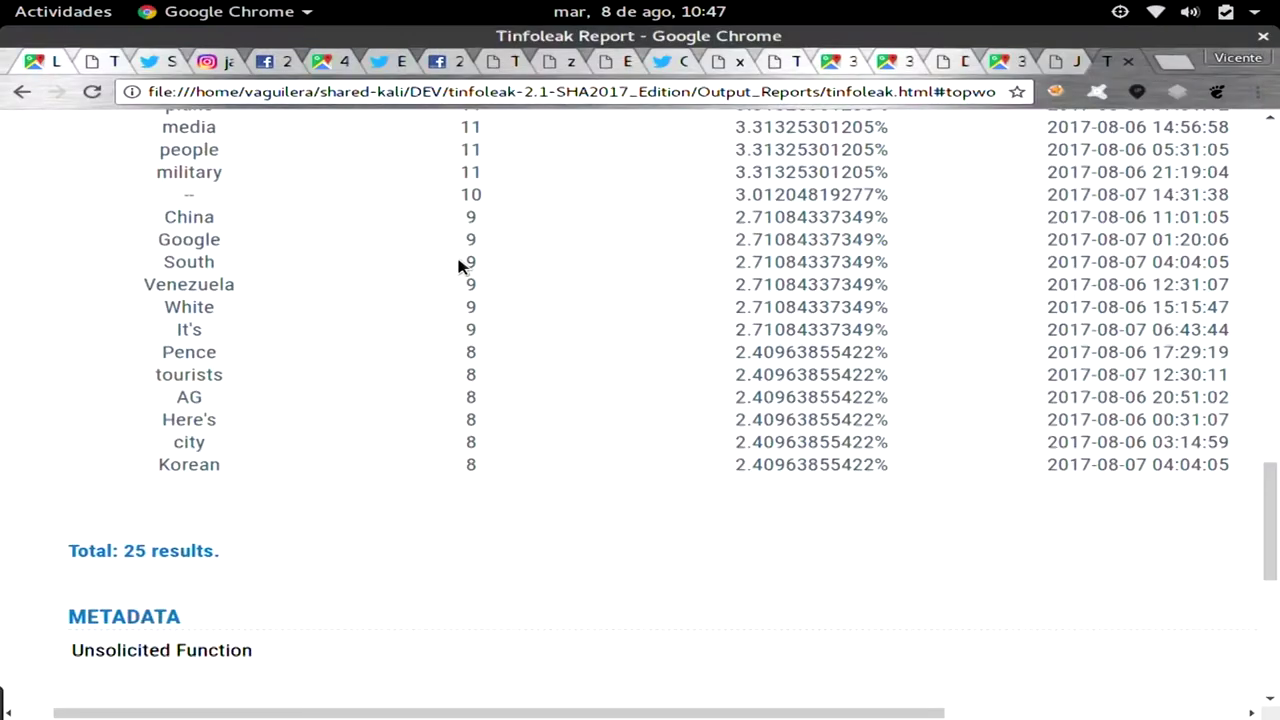
{"action": "key", "text": "ctrl+t"}
{"action": "type", "text": "tass agen"}
{"action": "key", "text": "BackSpace"}
{"action": "key", "text": "BackSpace"}
{"action": "key", "text": "BackSpace"}
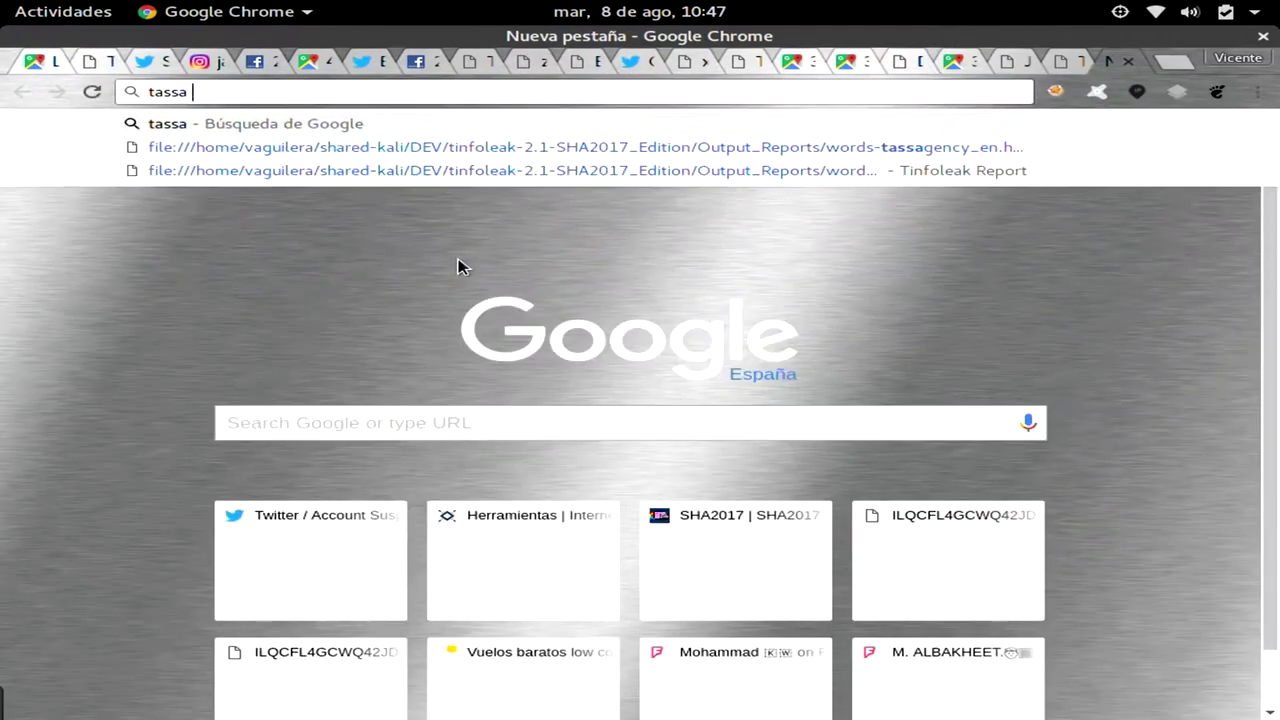
{"action": "type", "text": "gency news twitter"}
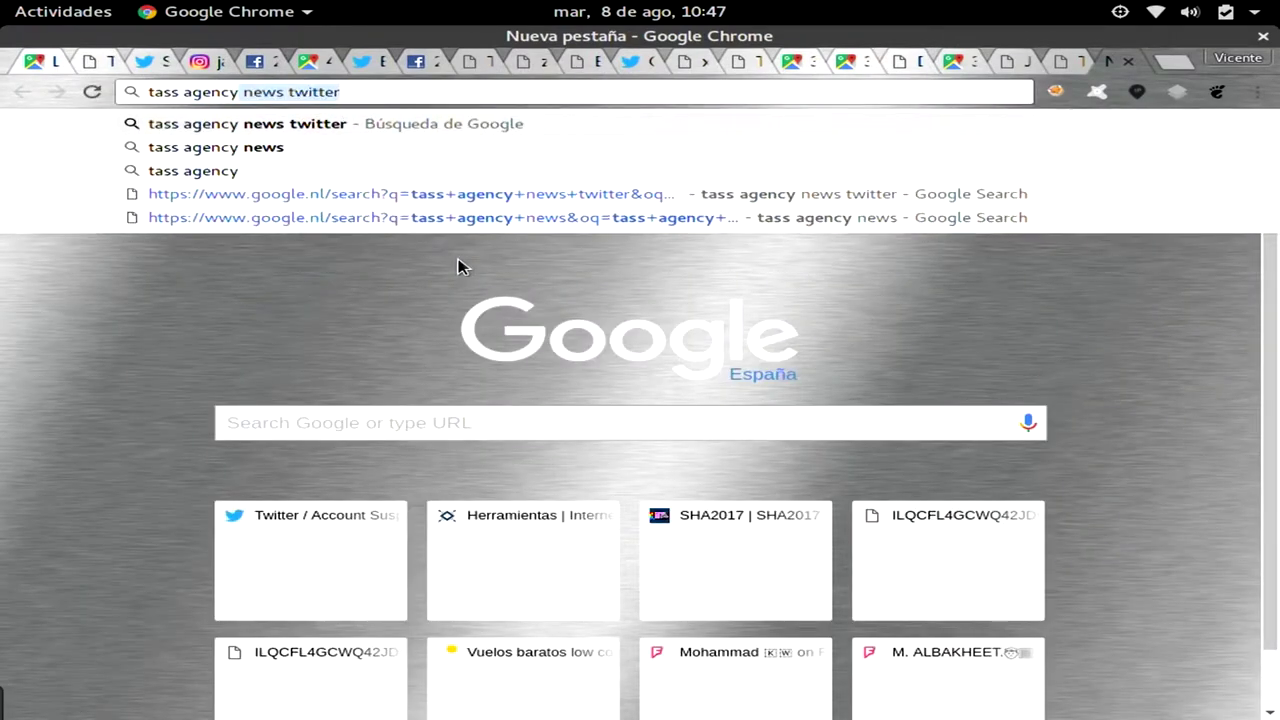
{"action": "key", "text": "Return"}
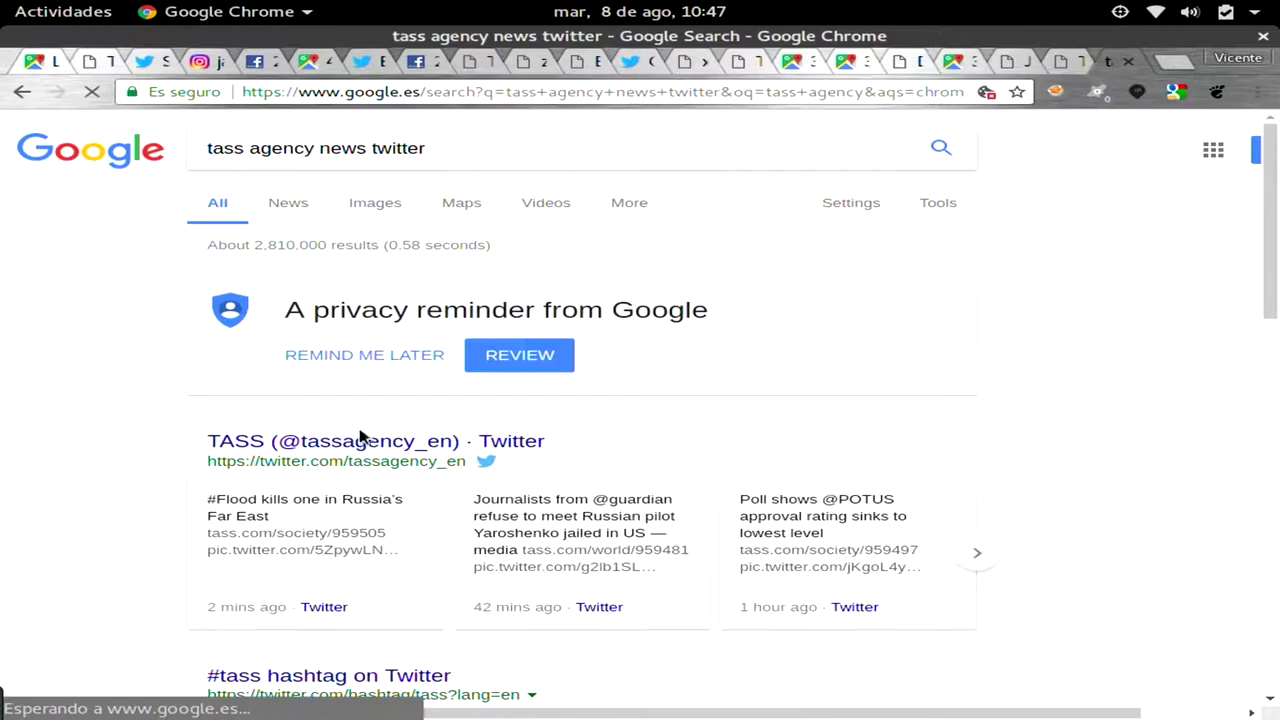
{"action": "left_click", "coordinate": [352, 447]}
Rerun the previous tinfoleak command with tassrf_eng replaced by tassagency_en (-w 25 -t 300).
{"action": "key", "text": "F12"}
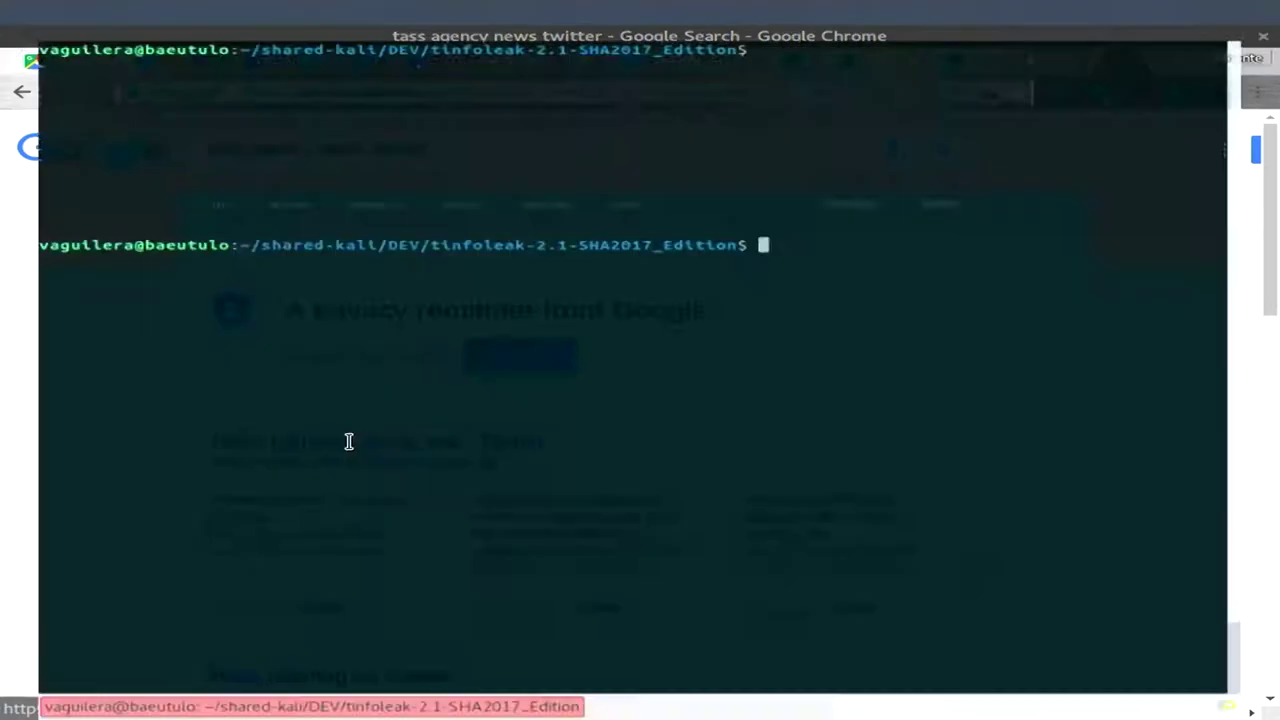
{"action": "key", "text": "Up"}
{"action": "key", "text": "Left"}
{"action": "key", "text": "Left"}
{"action": "key", "text": "Left"}
{"action": "key", "text": "Left"}
{"action": "key", "text": "Left"}
{"action": "key", "text": "Left"}
{"action": "key", "text": "Left"}
{"action": "key", "text": "Left"}
{"action": "key", "text": "Left"}
{"action": "key", "text": "Left"}
{"action": "key", "text": "Left"}
{"action": "key", "text": "Left"}
{"action": "key", "text": "Left"}
{"action": "key", "text": "Left"}
{"action": "key", "text": "Left"}
{"action": "key", "text": "Left"}
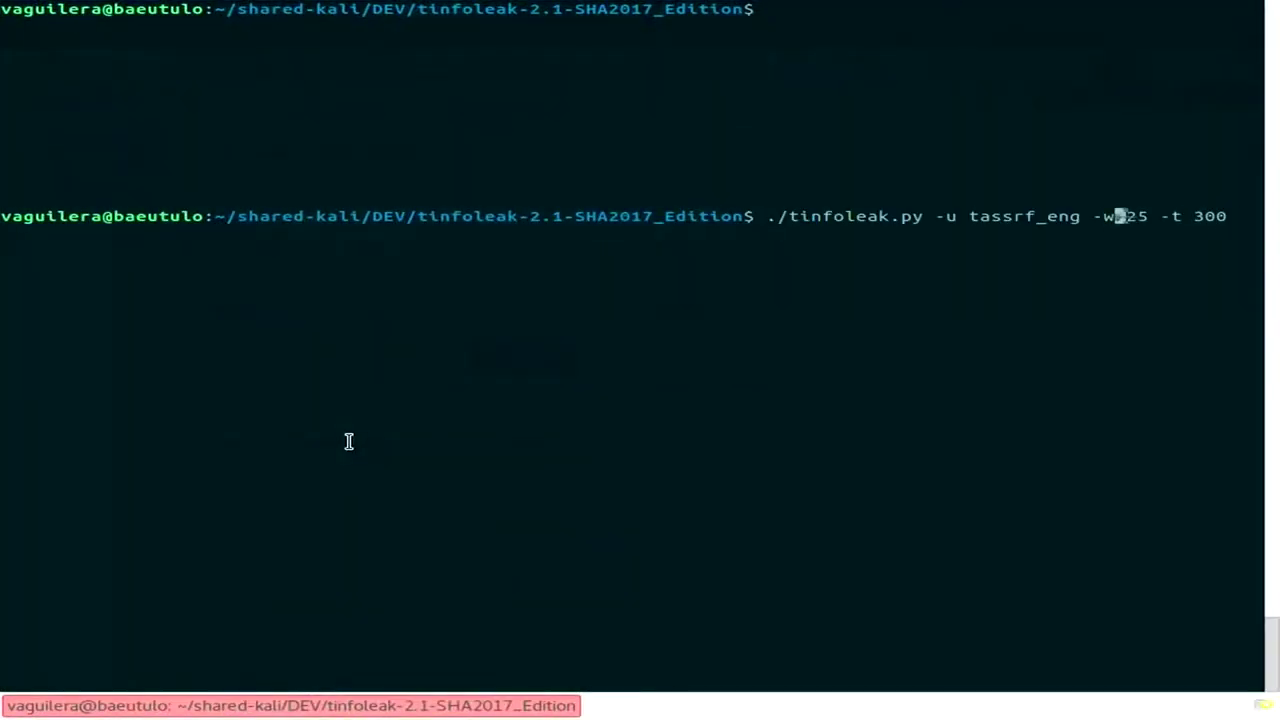
{"action": "key", "text": "Right"}
{"action": "key", "text": "Right"}
{"action": "key", "text": "Right"}
{"action": "key", "text": "BackSpace"}
{"action": "key", "text": "BackSpace"}
{"action": "key", "text": "BackSpace"}
{"action": "key", "text": "BackSpace"}
{"action": "key", "text": "BackSpace"}
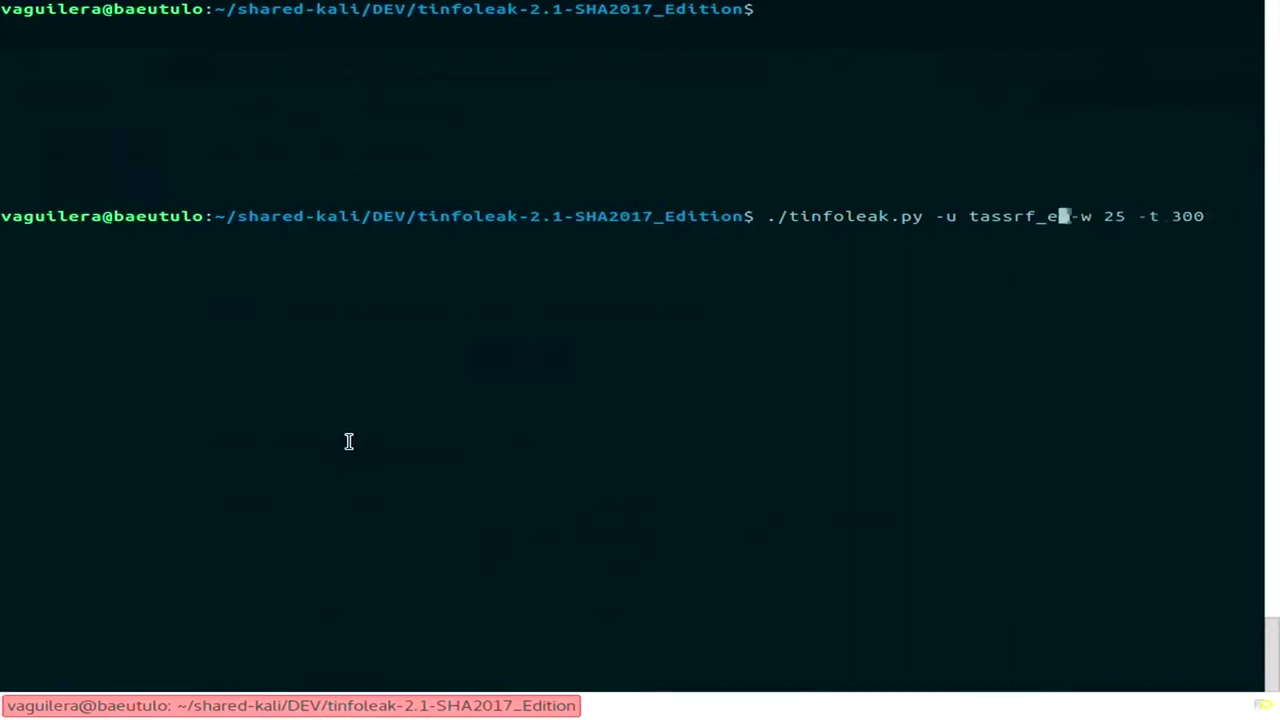
{"action": "key", "text": "BackSpace"}
{"action": "key", "text": "BackSpace"}
{"action": "type", "text": "sage"}
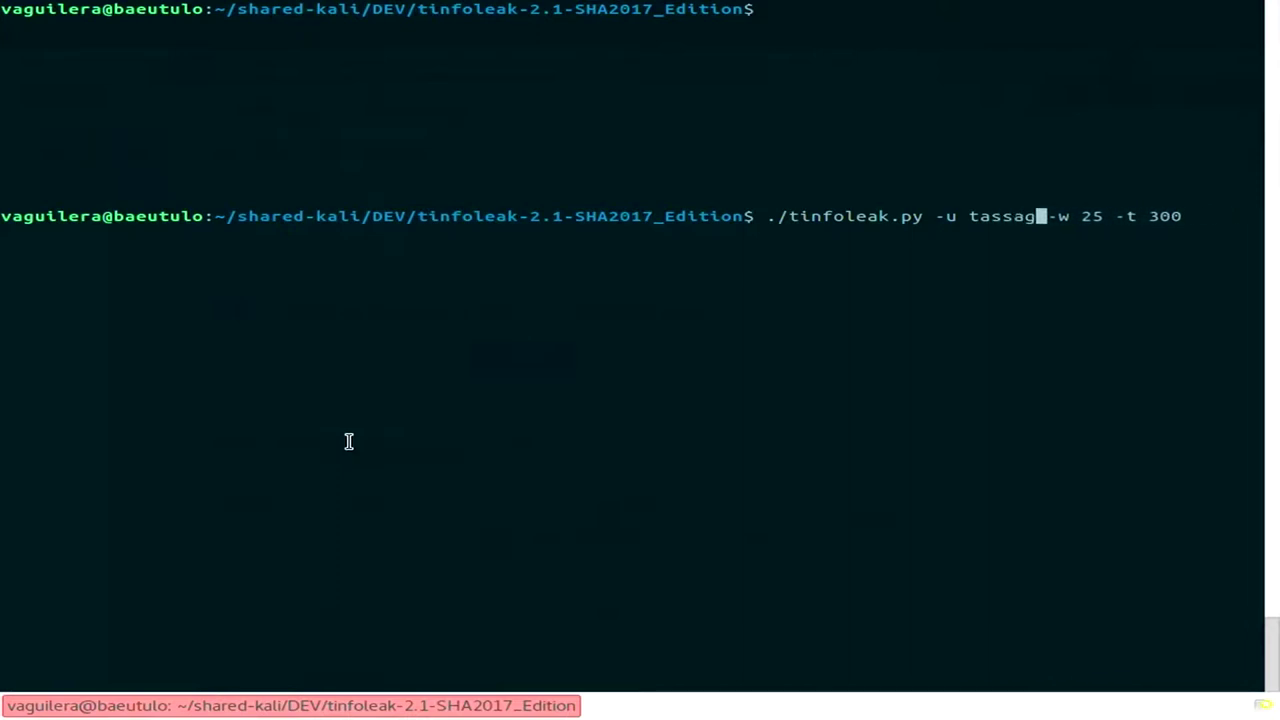
{"action": "type", "text": "ncy_"}
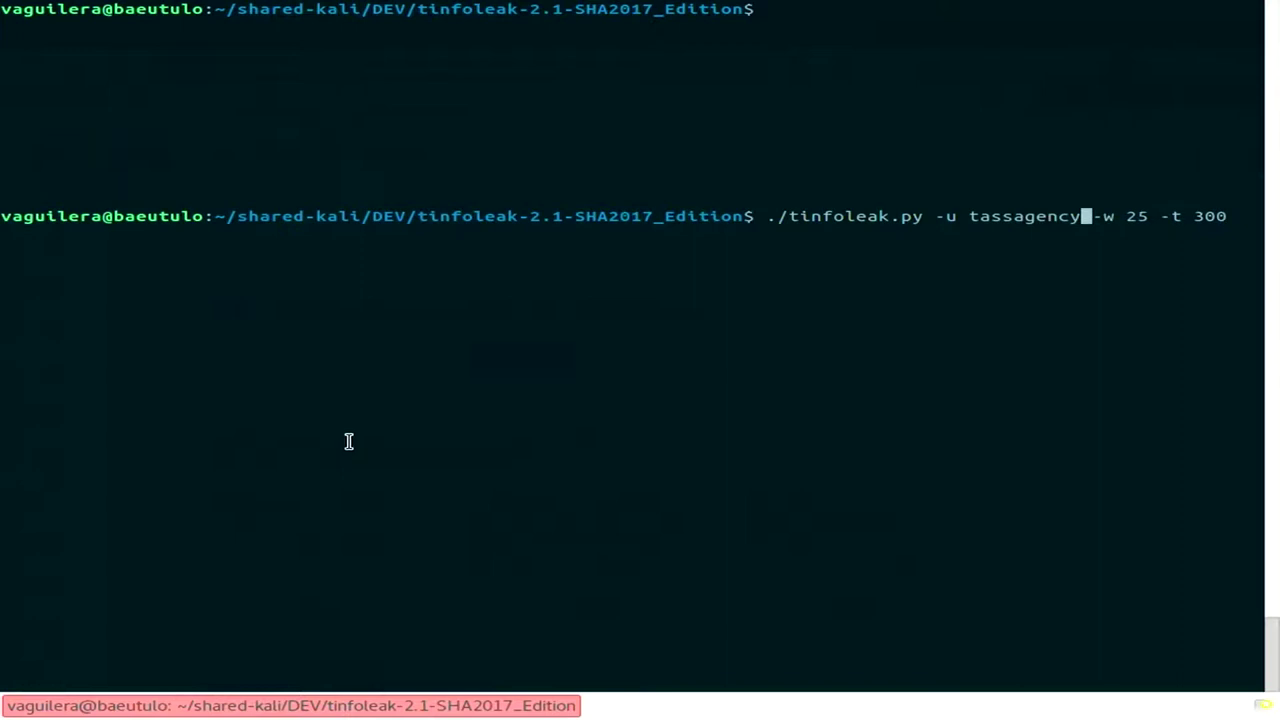
{"action": "type", "text": "en"}
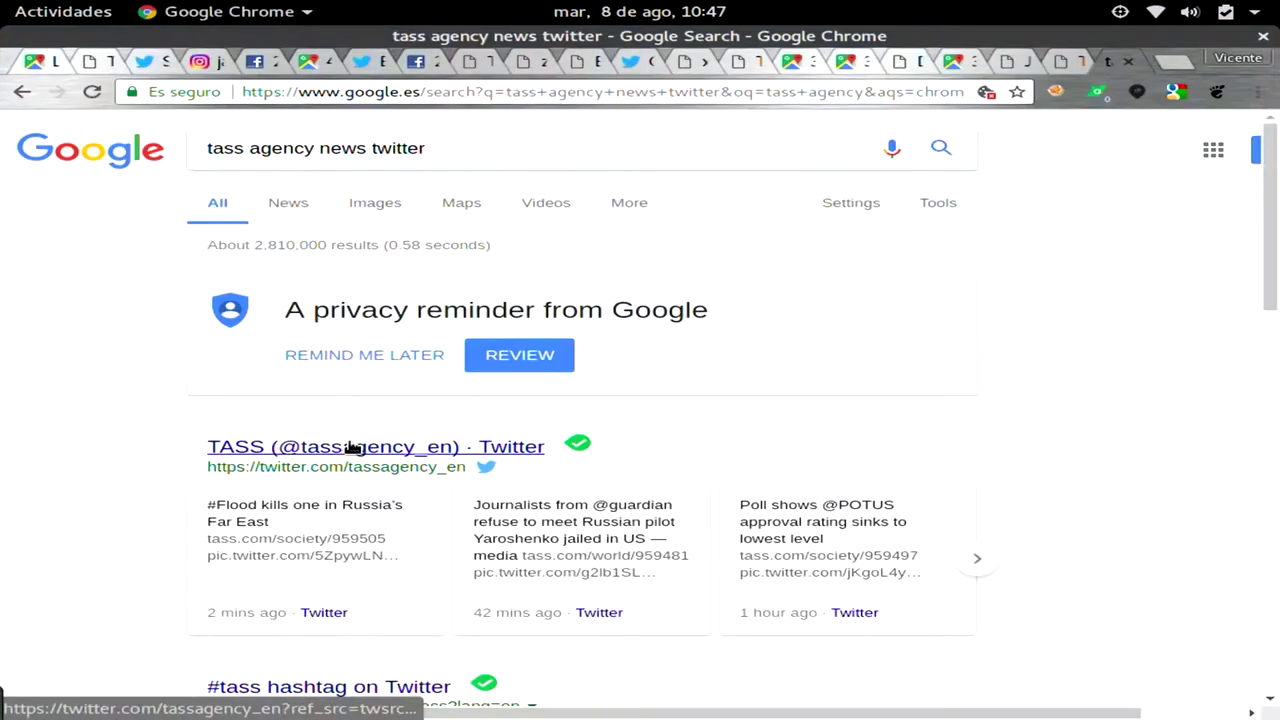
{"action": "key", "text": "alt+Tab"}
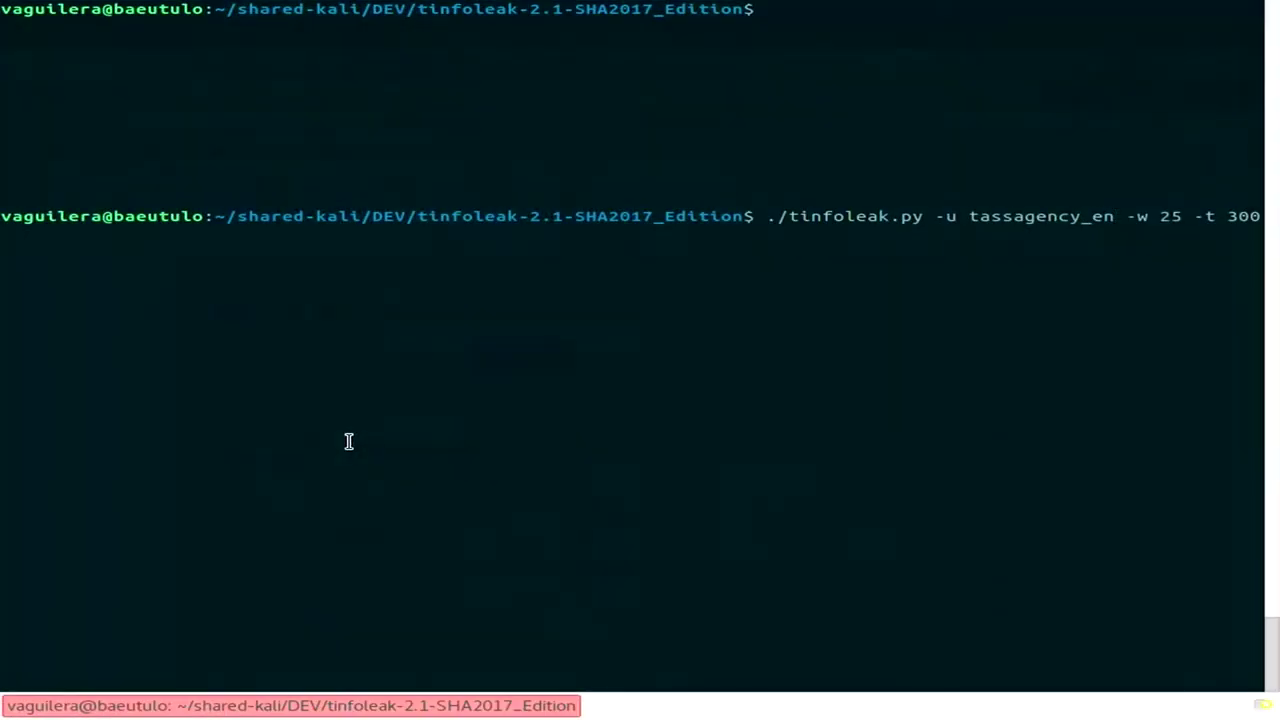
{"action": "key", "text": "Return"}
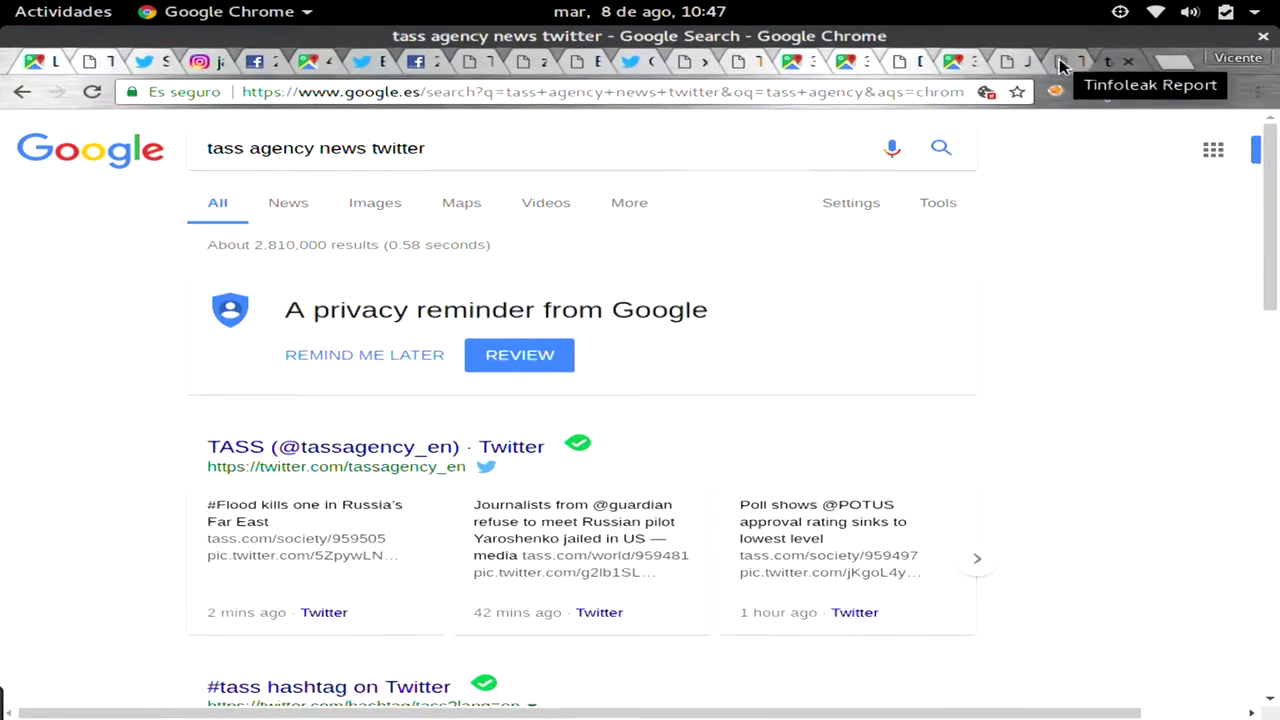
Reload the Tinfoleak report for TASS with the #topwords anchor removed from its address.
{"action": "left_click", "coordinate": [1058, 61]}
{"action": "key", "text": "End"}
{"action": "key", "text": "ctrl+shift+Left"}
{"action": "key", "text": "shift+Left"}
{"action": "key", "text": "BackSpace"}
{"action": "key", "text": "Return"}
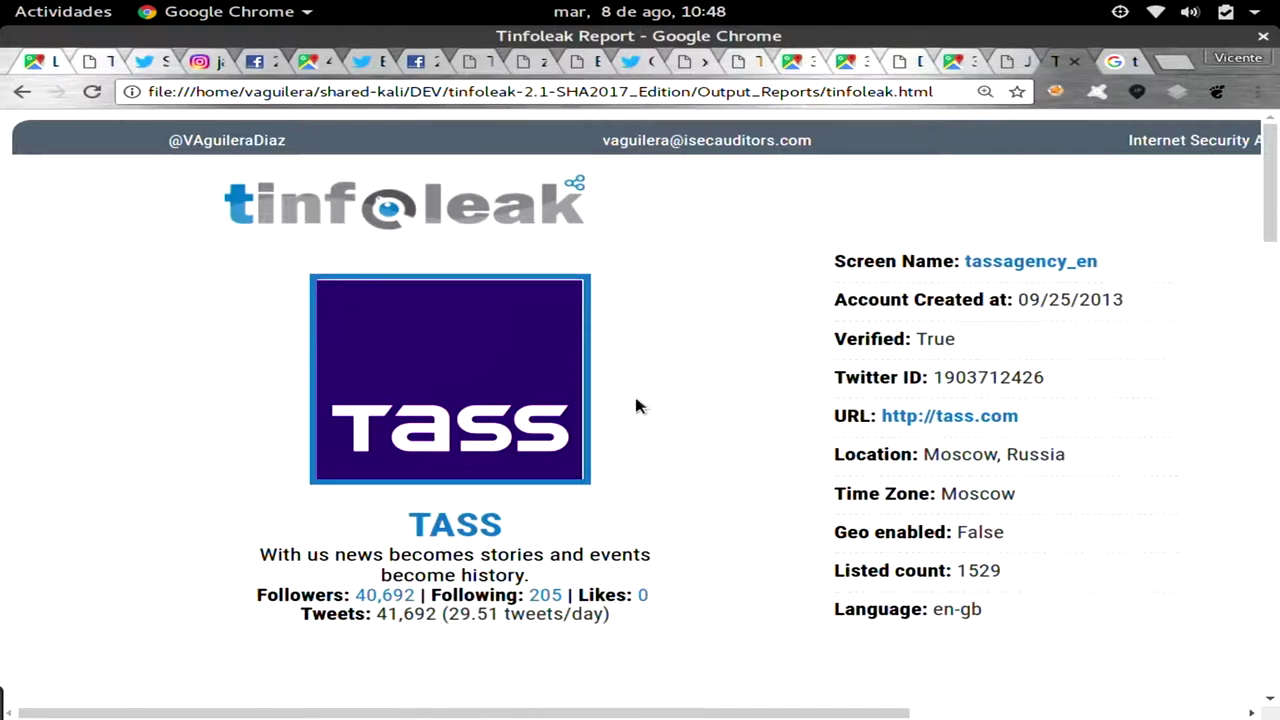
Jump to WORDS FREQ and scroll through TASS's 25 most-used words.
{"action": "scroll", "coordinate": [636, 405], "scroll_direction": "down", "scroll_amount": 3}
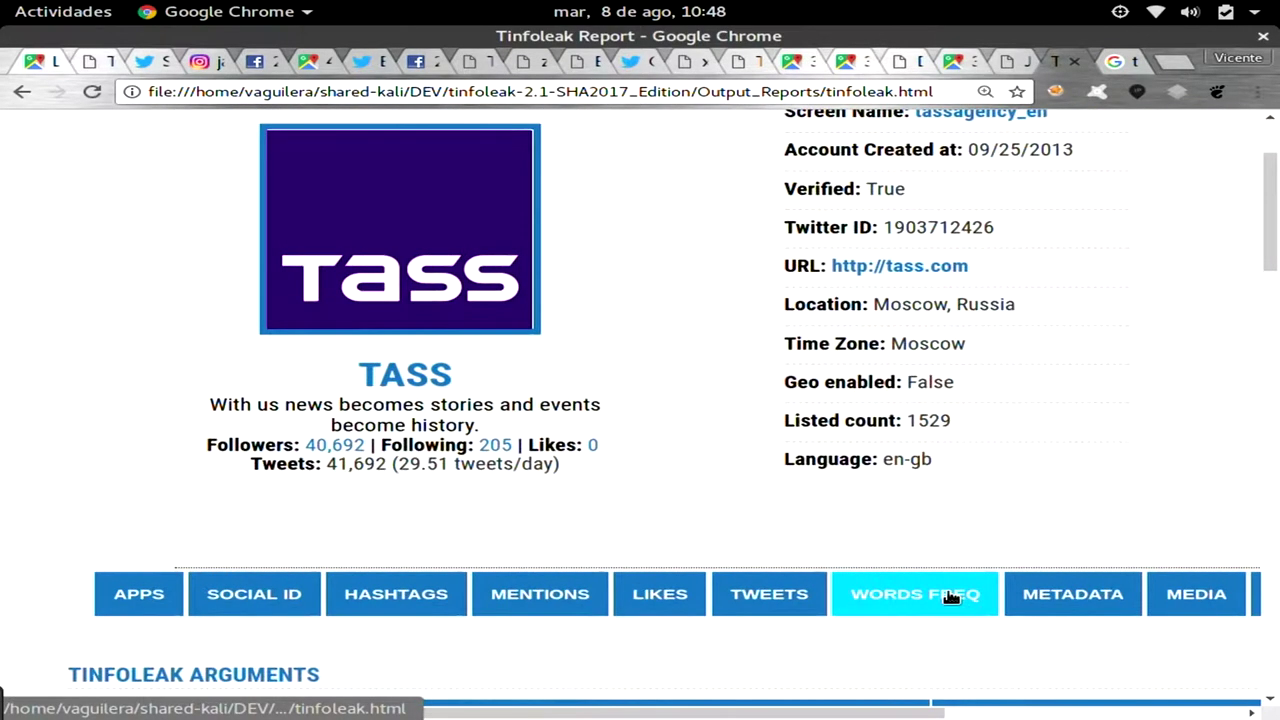
{"action": "left_click", "coordinate": [950, 596]}
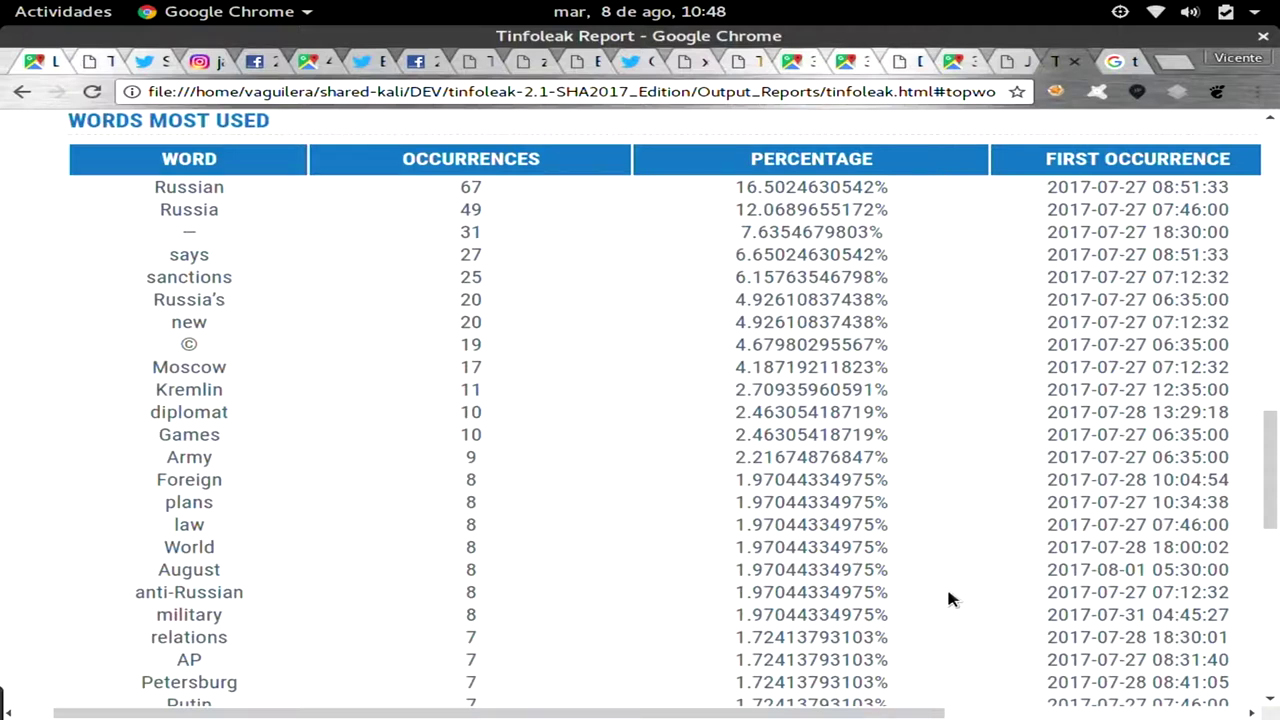
{"action": "scroll", "coordinate": [951, 599], "scroll_direction": "down", "scroll_amount": 1}
{"action": "scroll", "coordinate": [951, 599], "scroll_direction": "down", "scroll_amount": 3}
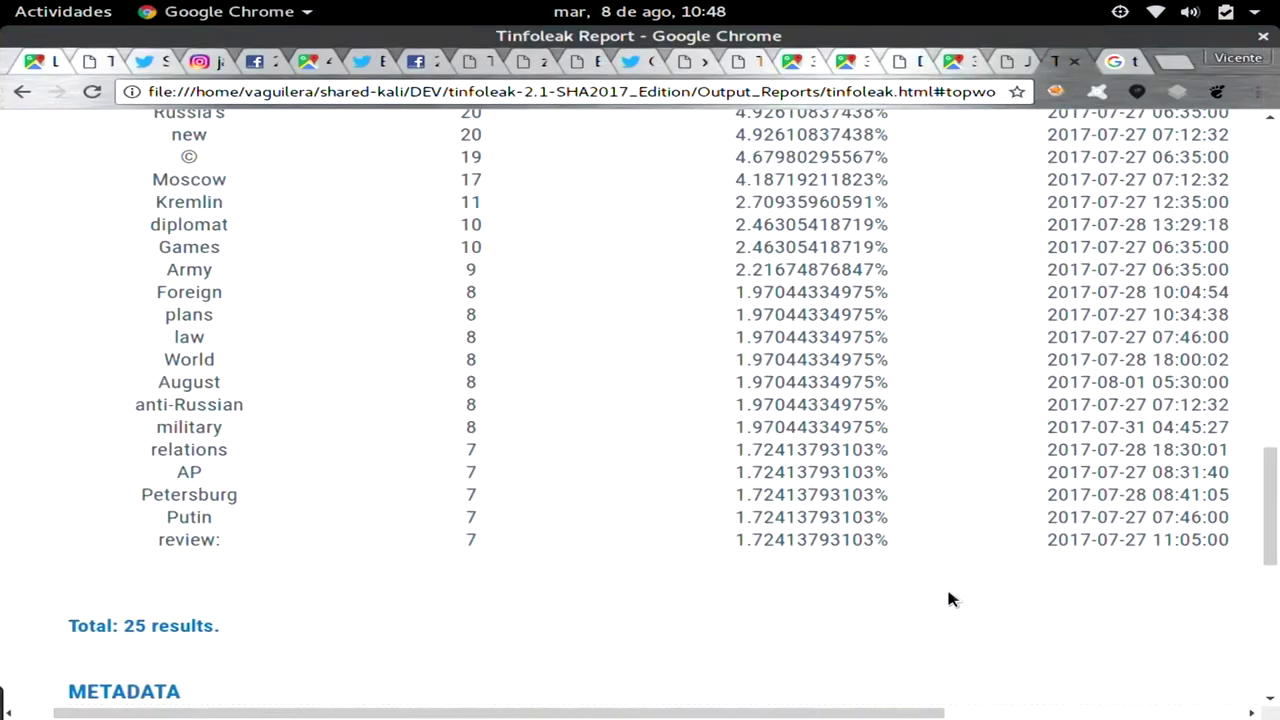
Load maps.google.com in a new tab.
{"action": "key", "text": "ctrl+t"}
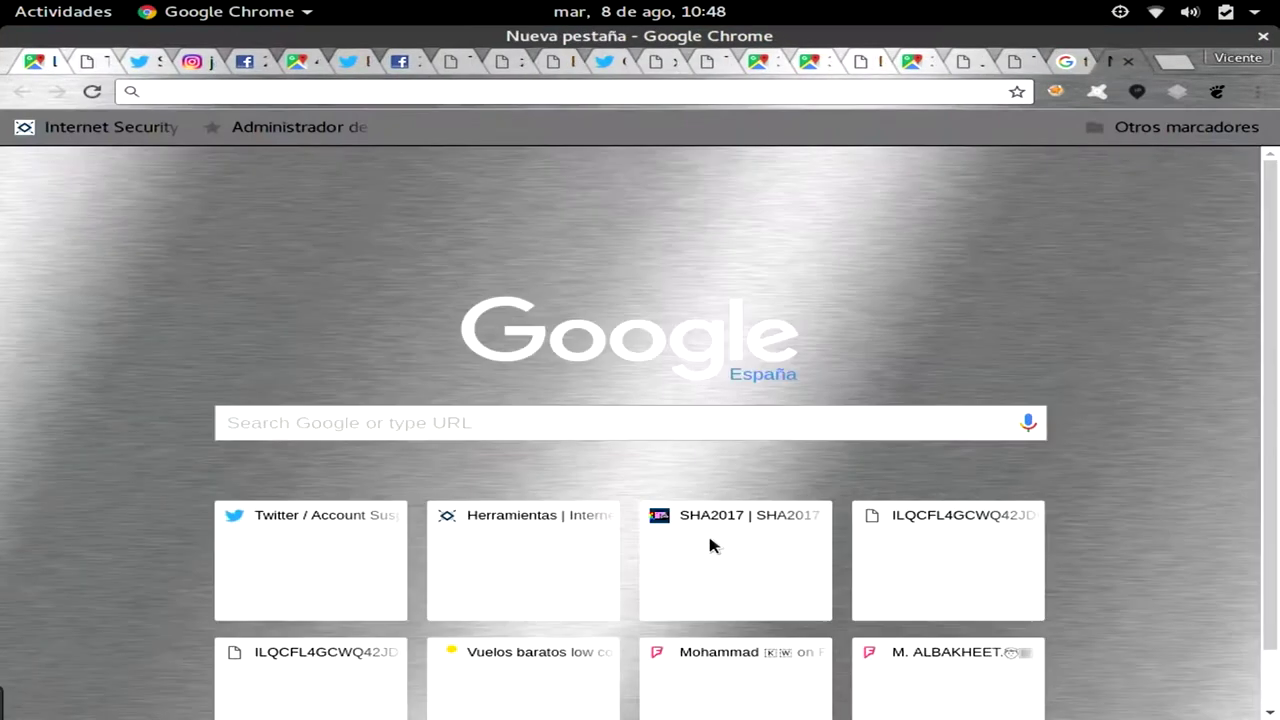
{"action": "type", "text": "maps."}
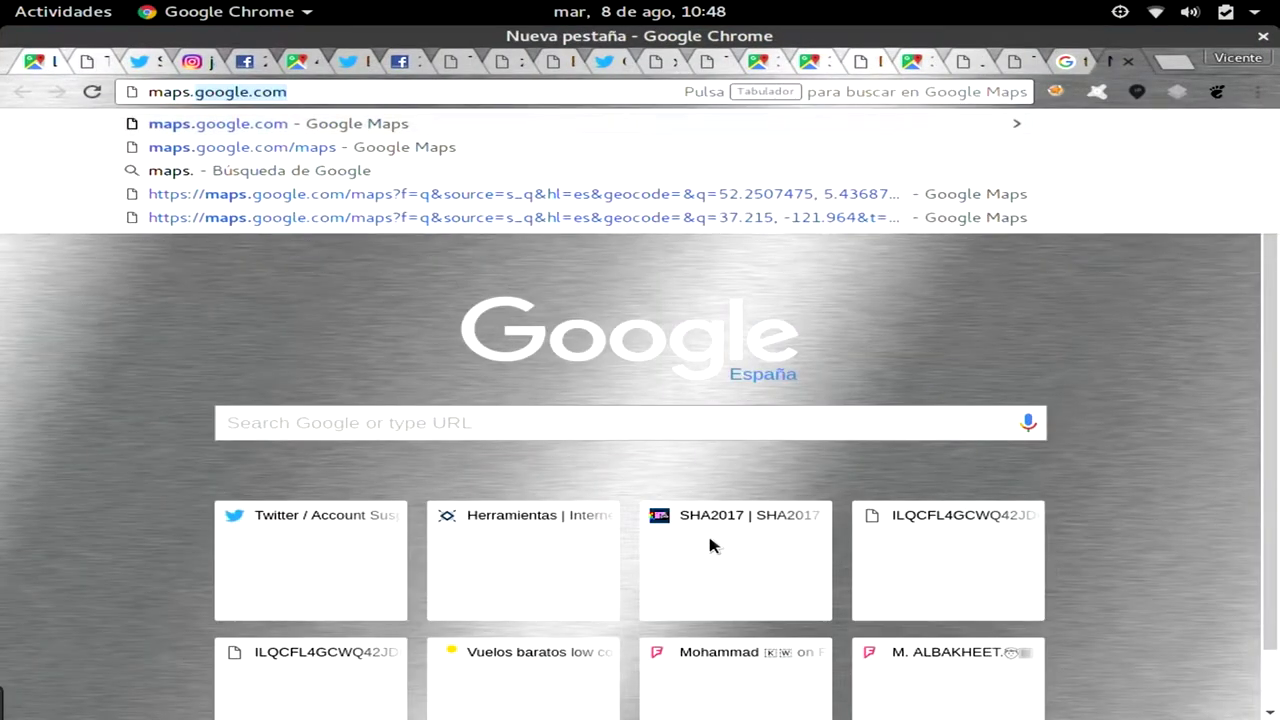
{"action": "key", "text": "Return"}
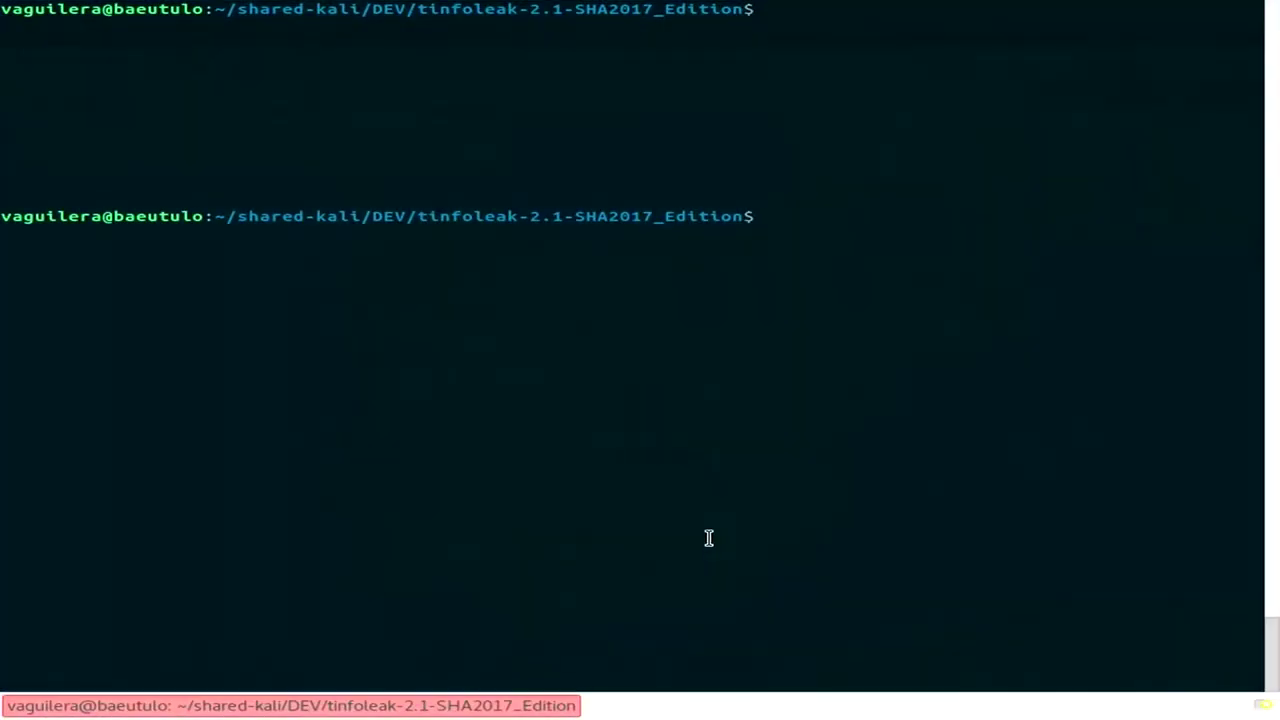
Rework the recalled tinfoleak command into a --search --find "[+]sha2017 [+m]" query.
{"action": "key", "text": "ctrl+l"}
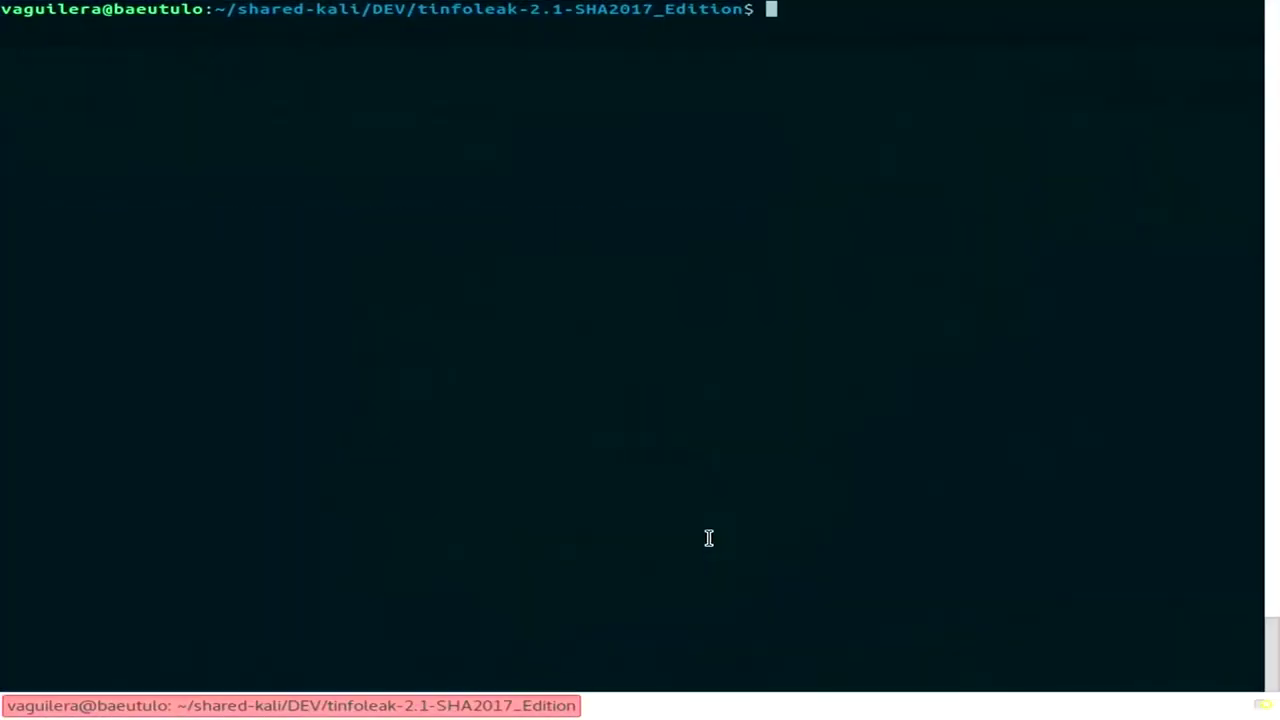
{"action": "key", "text": "Up"}
{"action": "key", "text": "BackSpace"}
{"action": "key", "text": "BackSpace"}
{"action": "key", "text": "BackSpace"}
{"action": "key", "text": "BackSpace"}
{"action": "key", "text": "BackSpace"}
{"action": "key", "text": "BackSpace"}
{"action": "key", "text": "BackSpace"}
{"action": "key", "text": "BackSpace"}
{"action": "key", "text": "BackSpace"}
{"action": "key", "text": "BackSpace"}
{"action": "key", "text": "BackSpace"}
{"action": "key", "text": "BackSpace"}
{"action": "key", "text": "BackSpace"}
{"action": "key", "text": "BackSpace"}
{"action": "key", "text": "BackSpace"}
{"action": "key", "text": "BackSpace"}
{"action": "key", "text": "BackSpace"}
{"action": "key", "text": "BackSpace"}
{"action": "key", "text": "BackSpace"}
{"action": "key", "text": "BackSpace"}
{"action": "type", "text": "-search"}
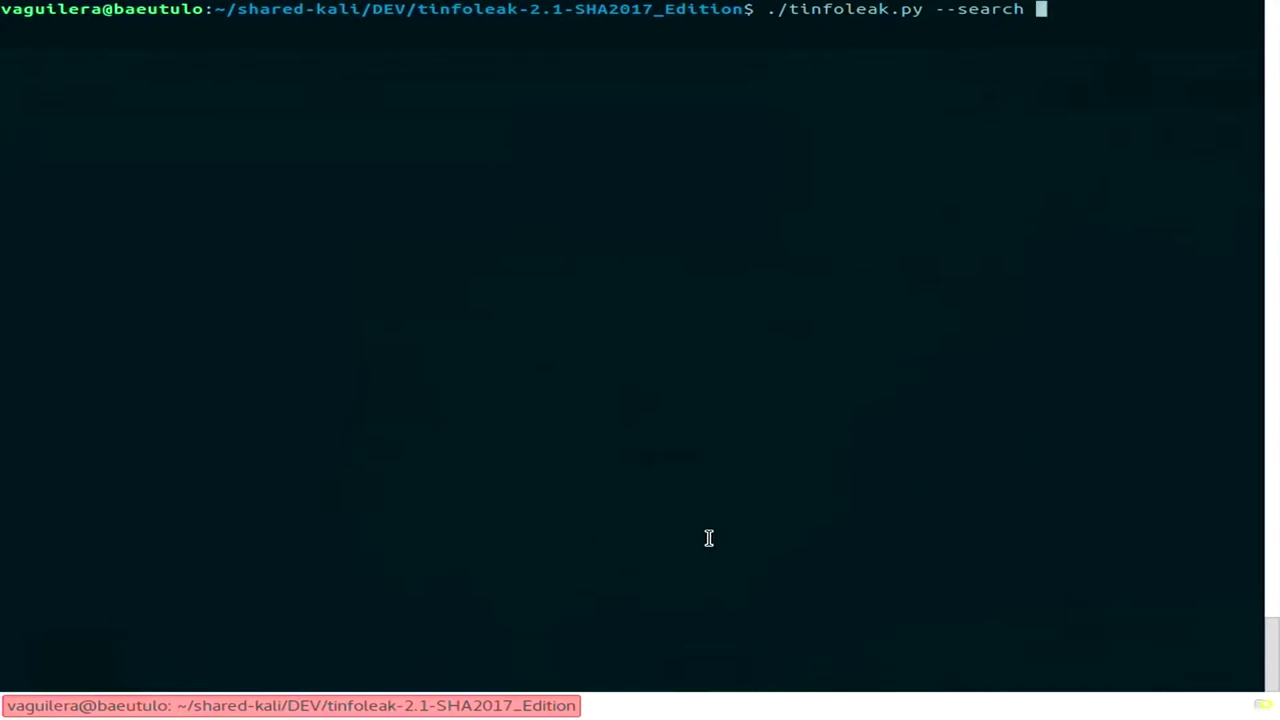
{"action": "type", "text": "--find \"["}
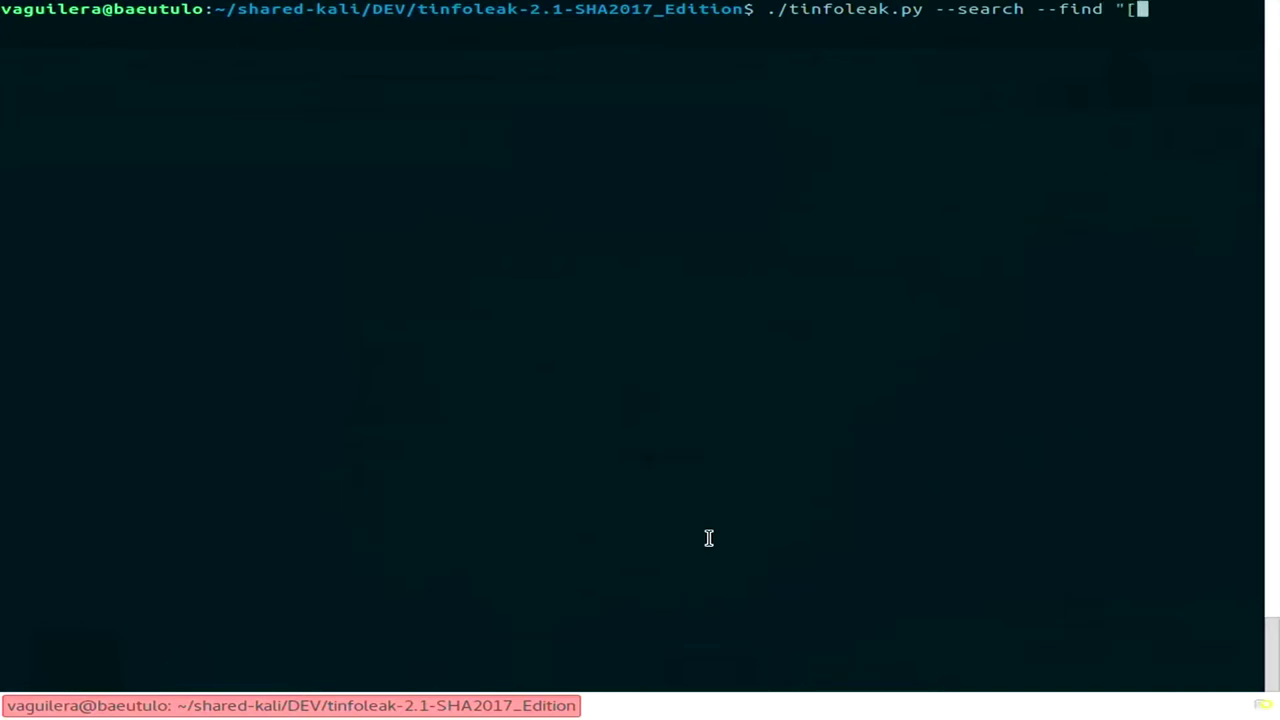
{"action": "type", "text": "+]sha2017"}
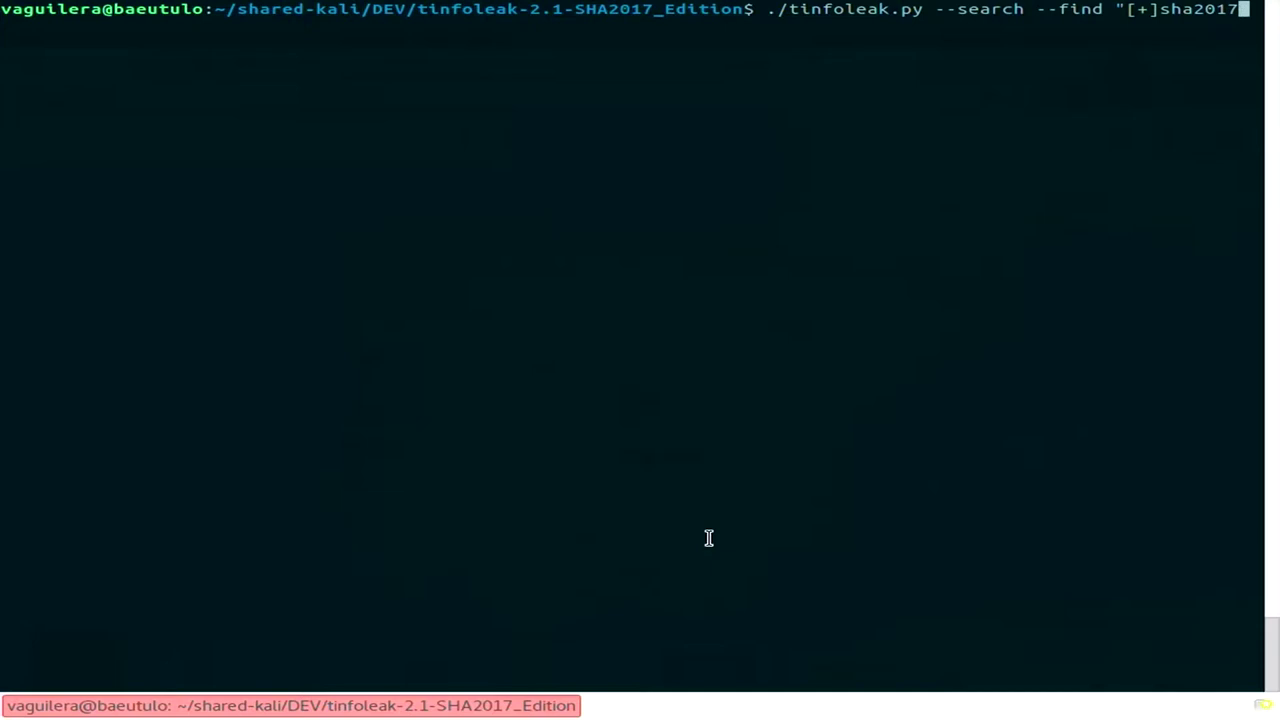
{"action": "type", "text": "\""}
{"action": "key", "text": "Left"}
{"action": "type", "text": "[m]"}
{"action": "key", "text": "Left"}
{"action": "key", "text": "Left"}
{"action": "key", "text": "Left"}
{"action": "key", "text": "Right"}
Add -t 300 to the sha2017 search command and run it.
{"action": "key", "text": "ctrl+u"}
{"action": "key", "text": "Up"}
{"action": "type", "text": "-t "}
{"action": "type", "text": "2"}
{"action": "key", "text": "BackSpace"}
{"action": "type", "text": "300"}
{"action": "key", "text": "Return"}
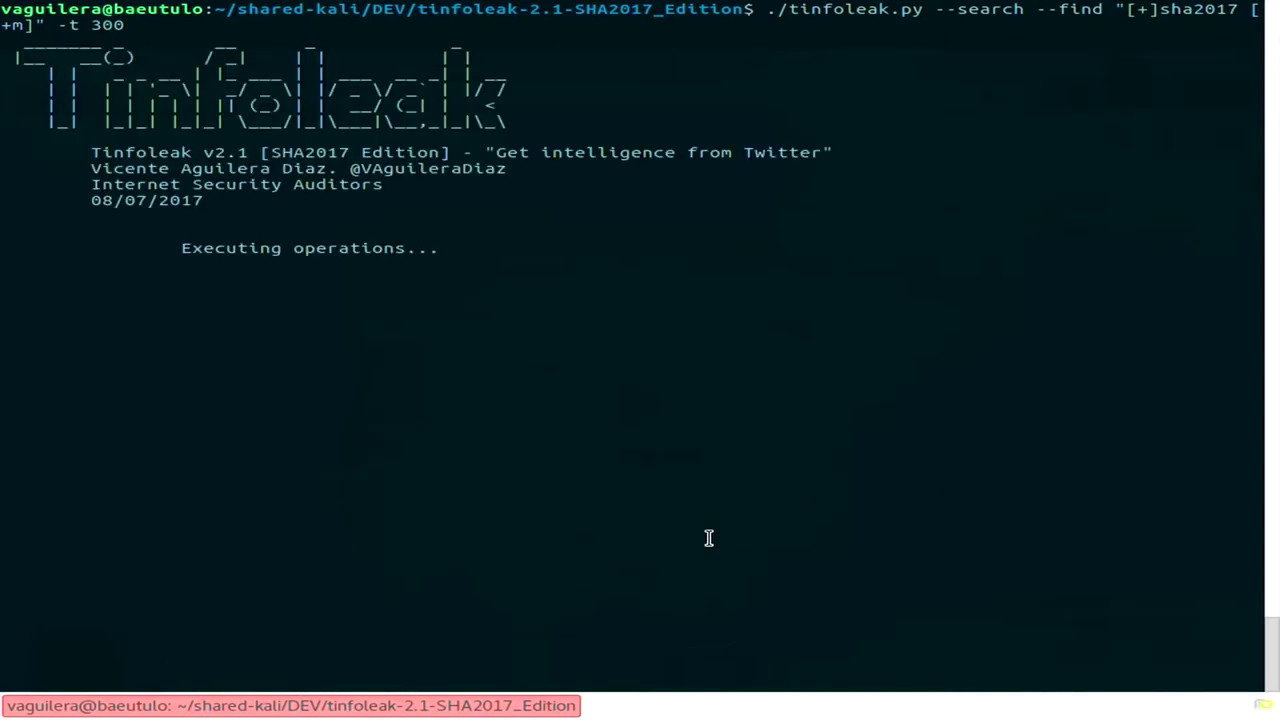